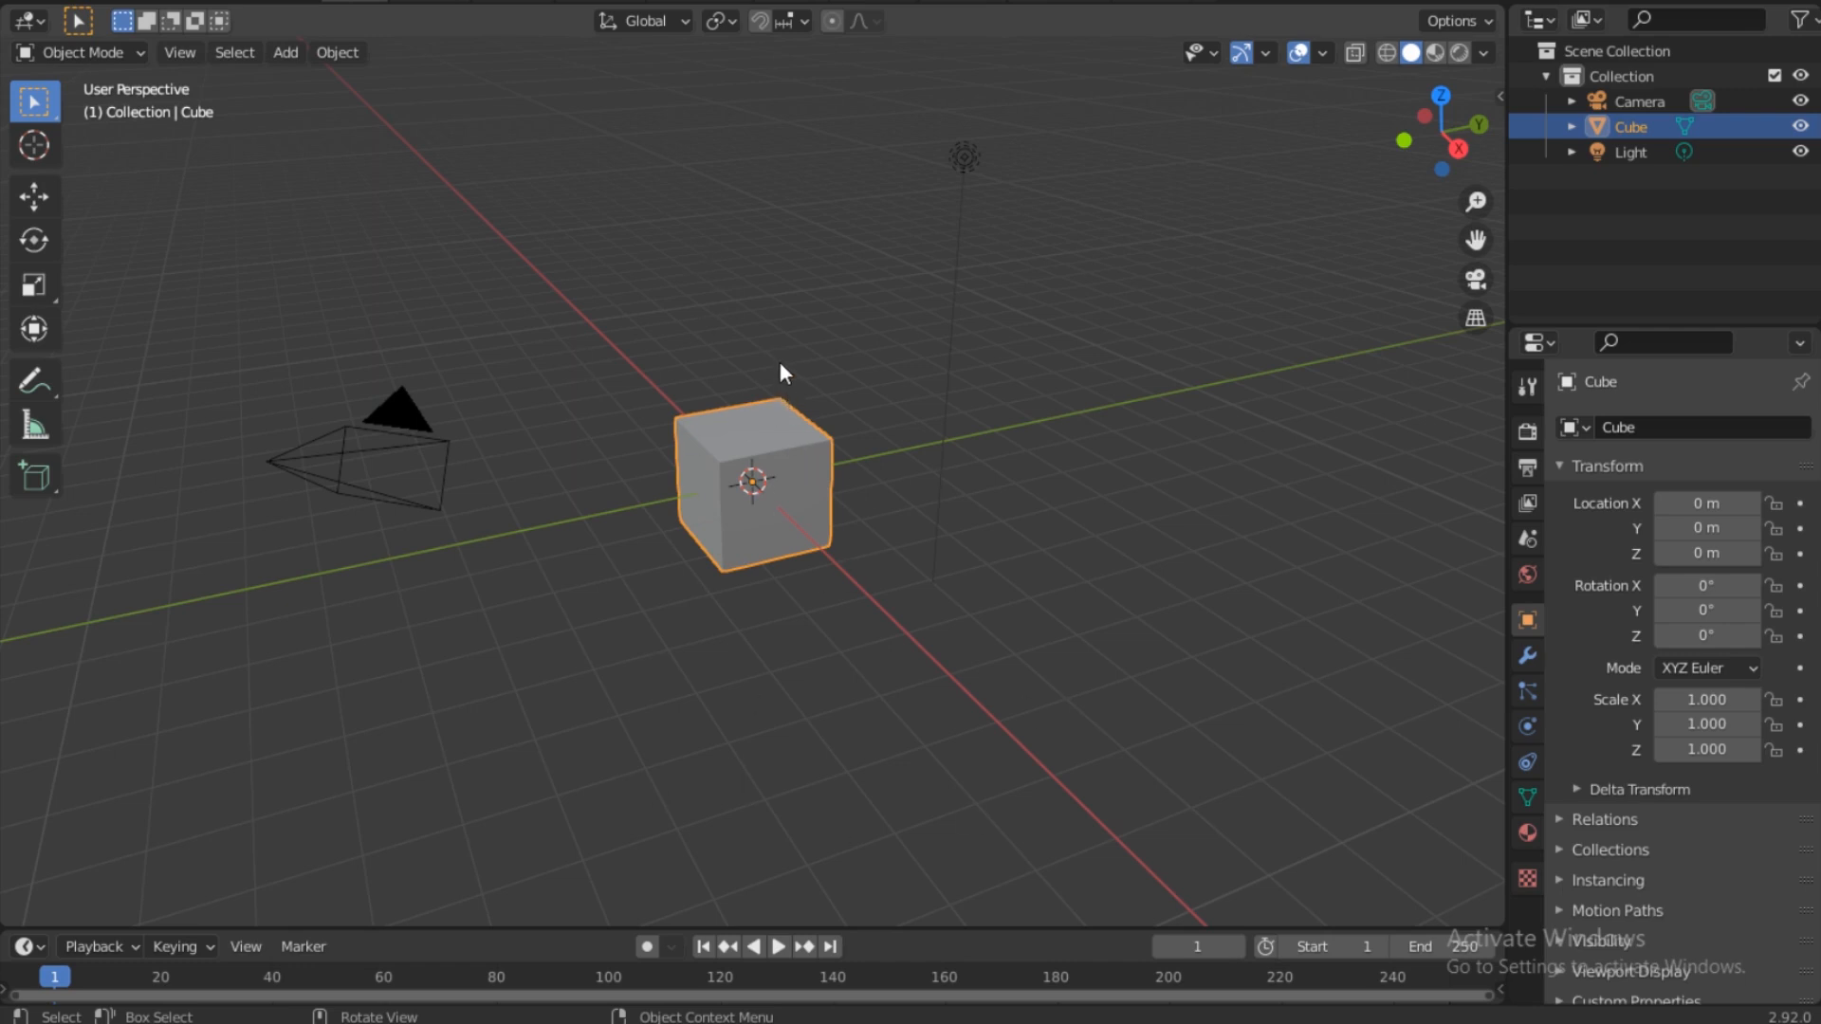
# Step: Scale the default cube into a long flat plank, about 7.38 on Y and 0.089 on Z, and apply all transforms
pyautogui.click(34, 284)
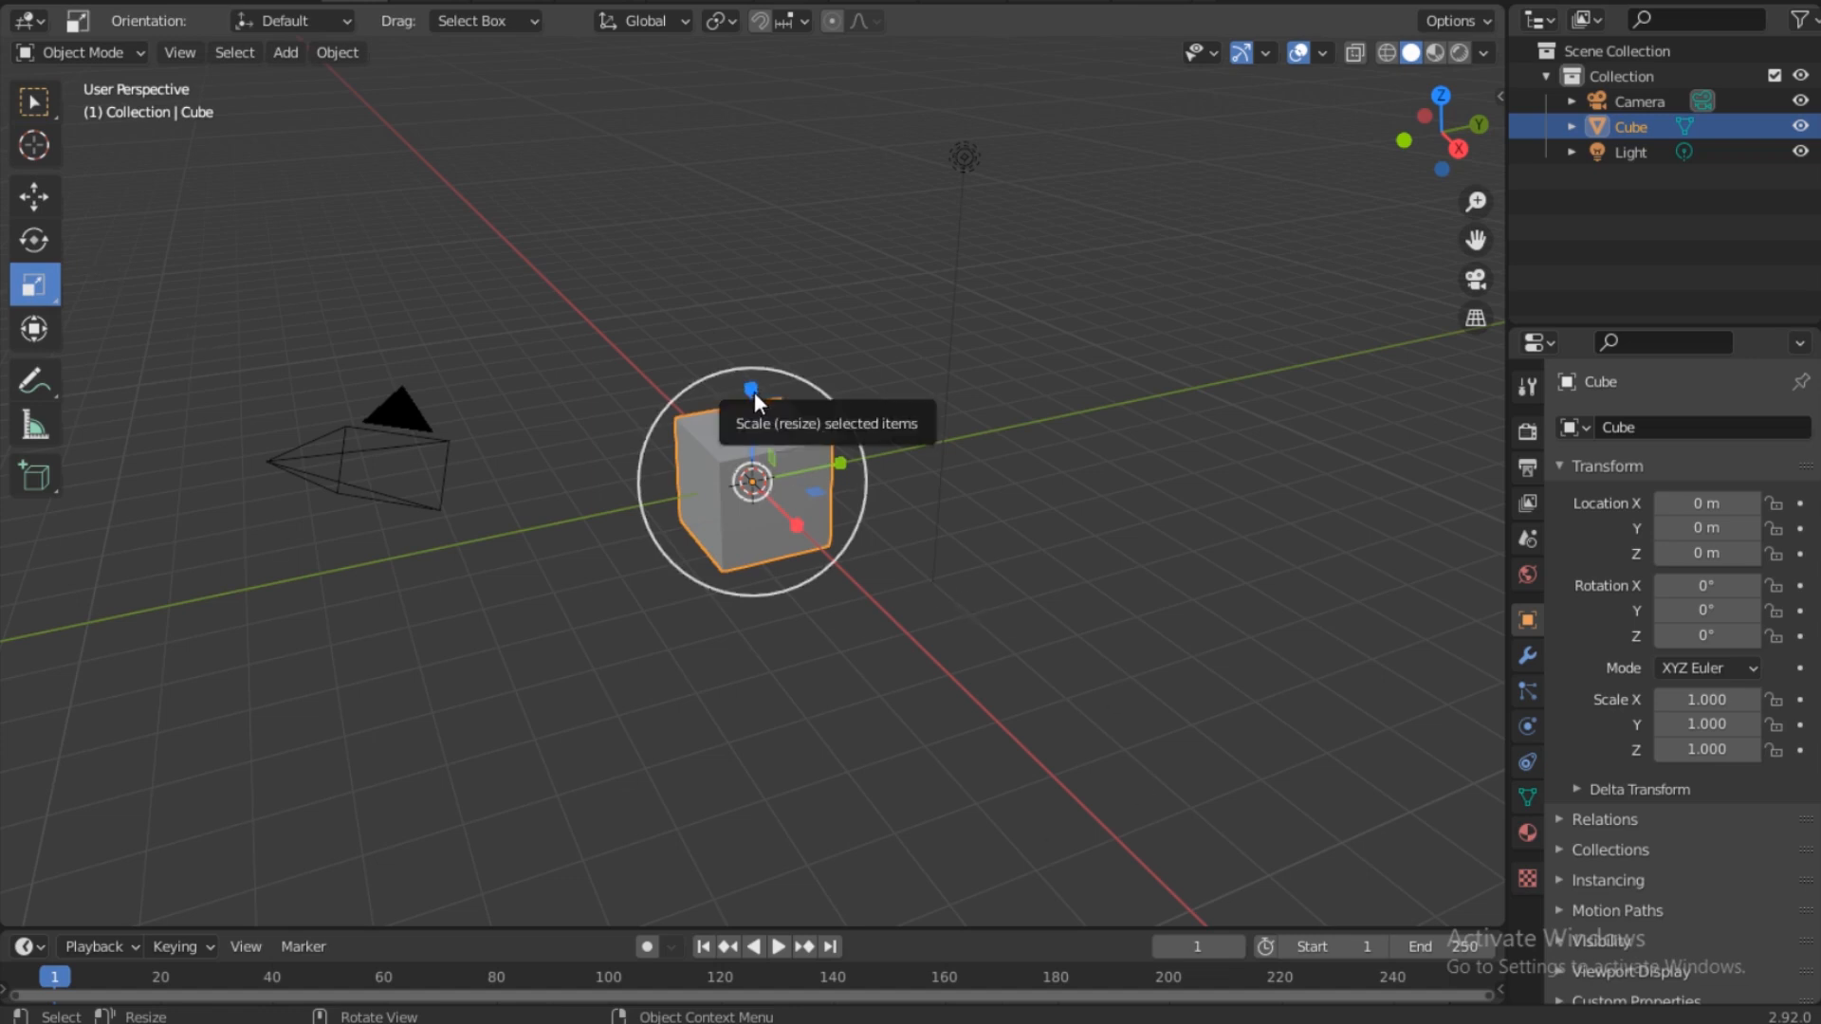
pyautogui.moveTo(751, 391); pyautogui.dragTo(1402, 369)
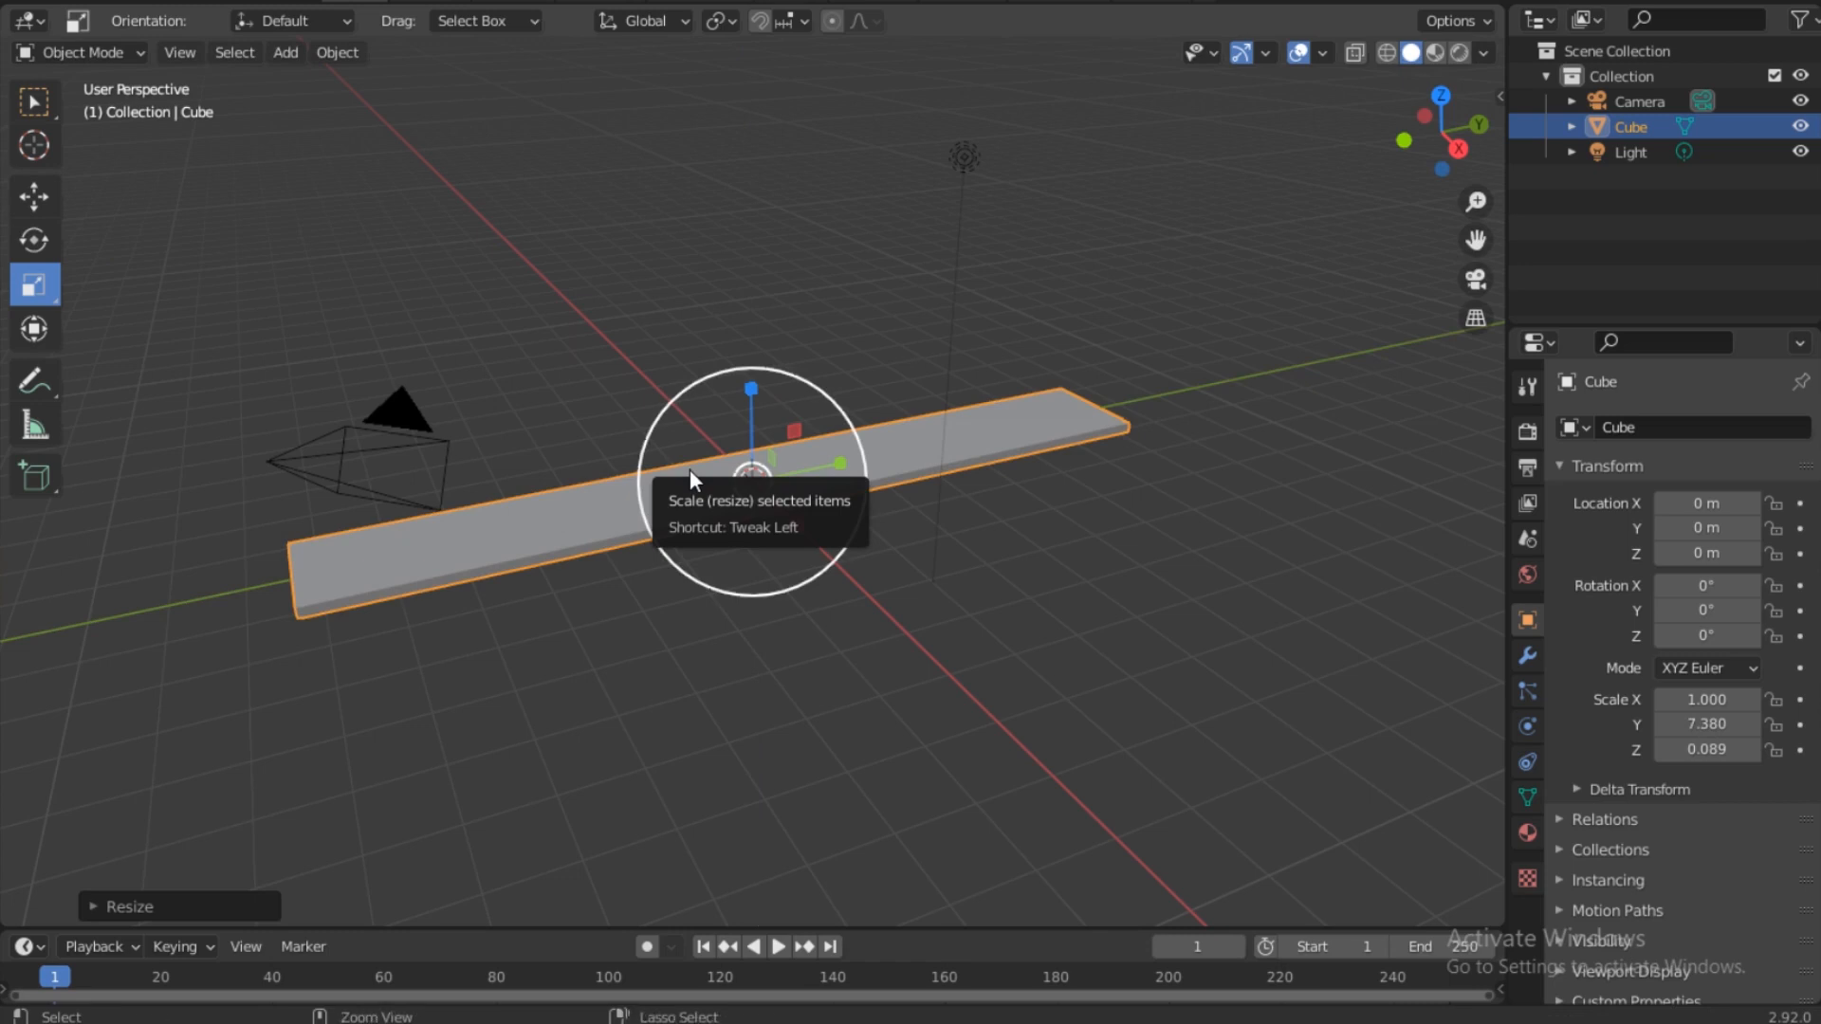
pyautogui.hotkey('ctrl', 'a')
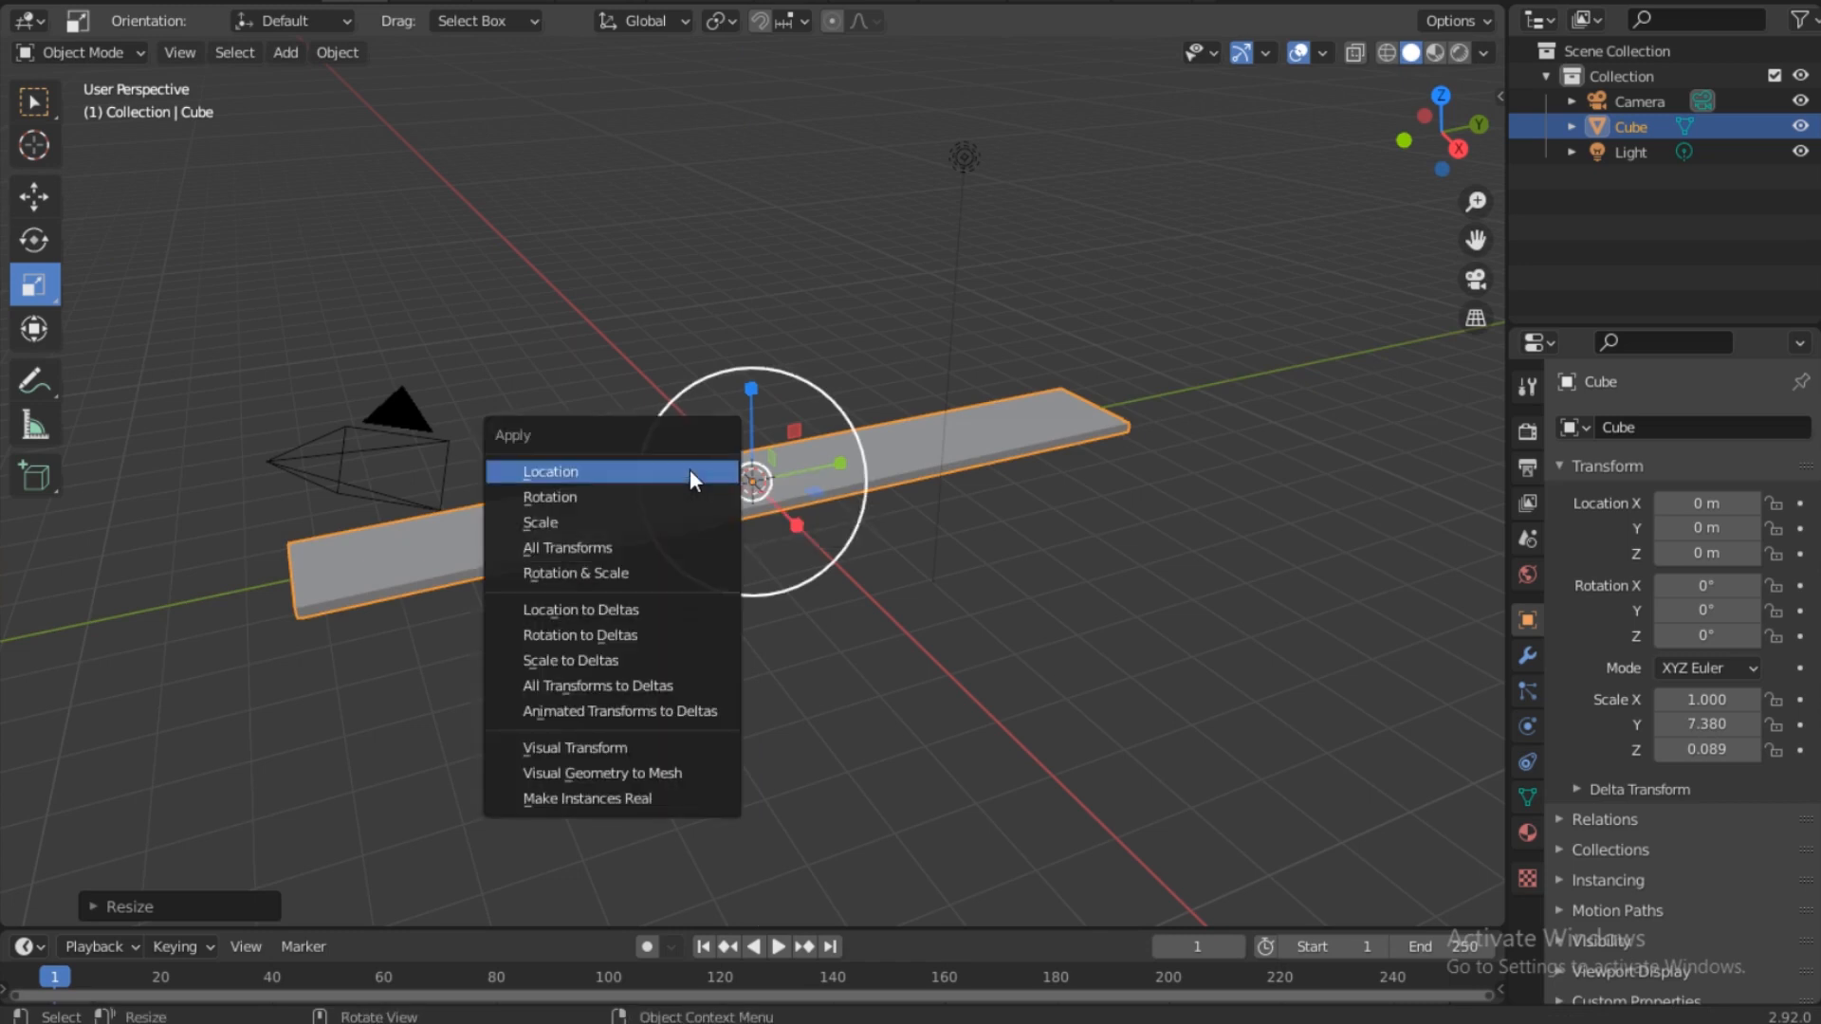
pyautogui.click(664, 548)
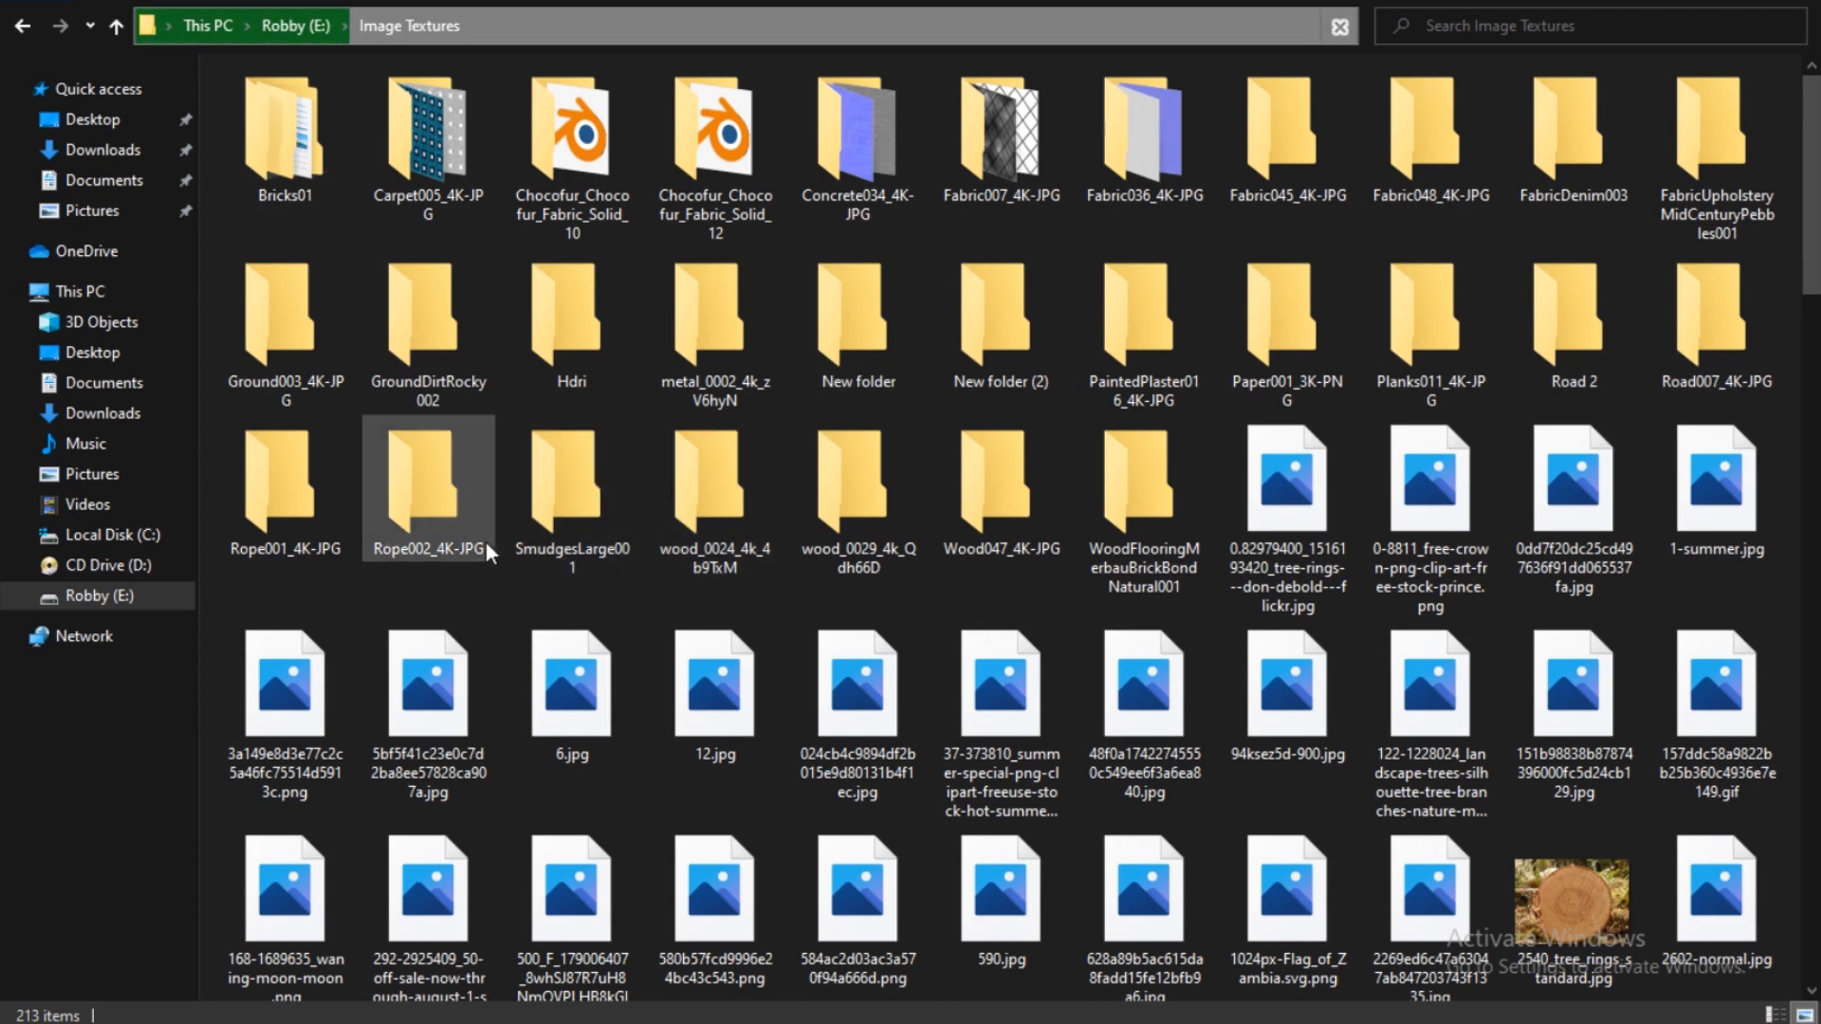
# Step: Add Wood047_4K_Color.jpg from the Wood047_4K-JPG folder to the plank's material nodes and connect its Color to Base Color
pyautogui.doubleClick(1003, 498)
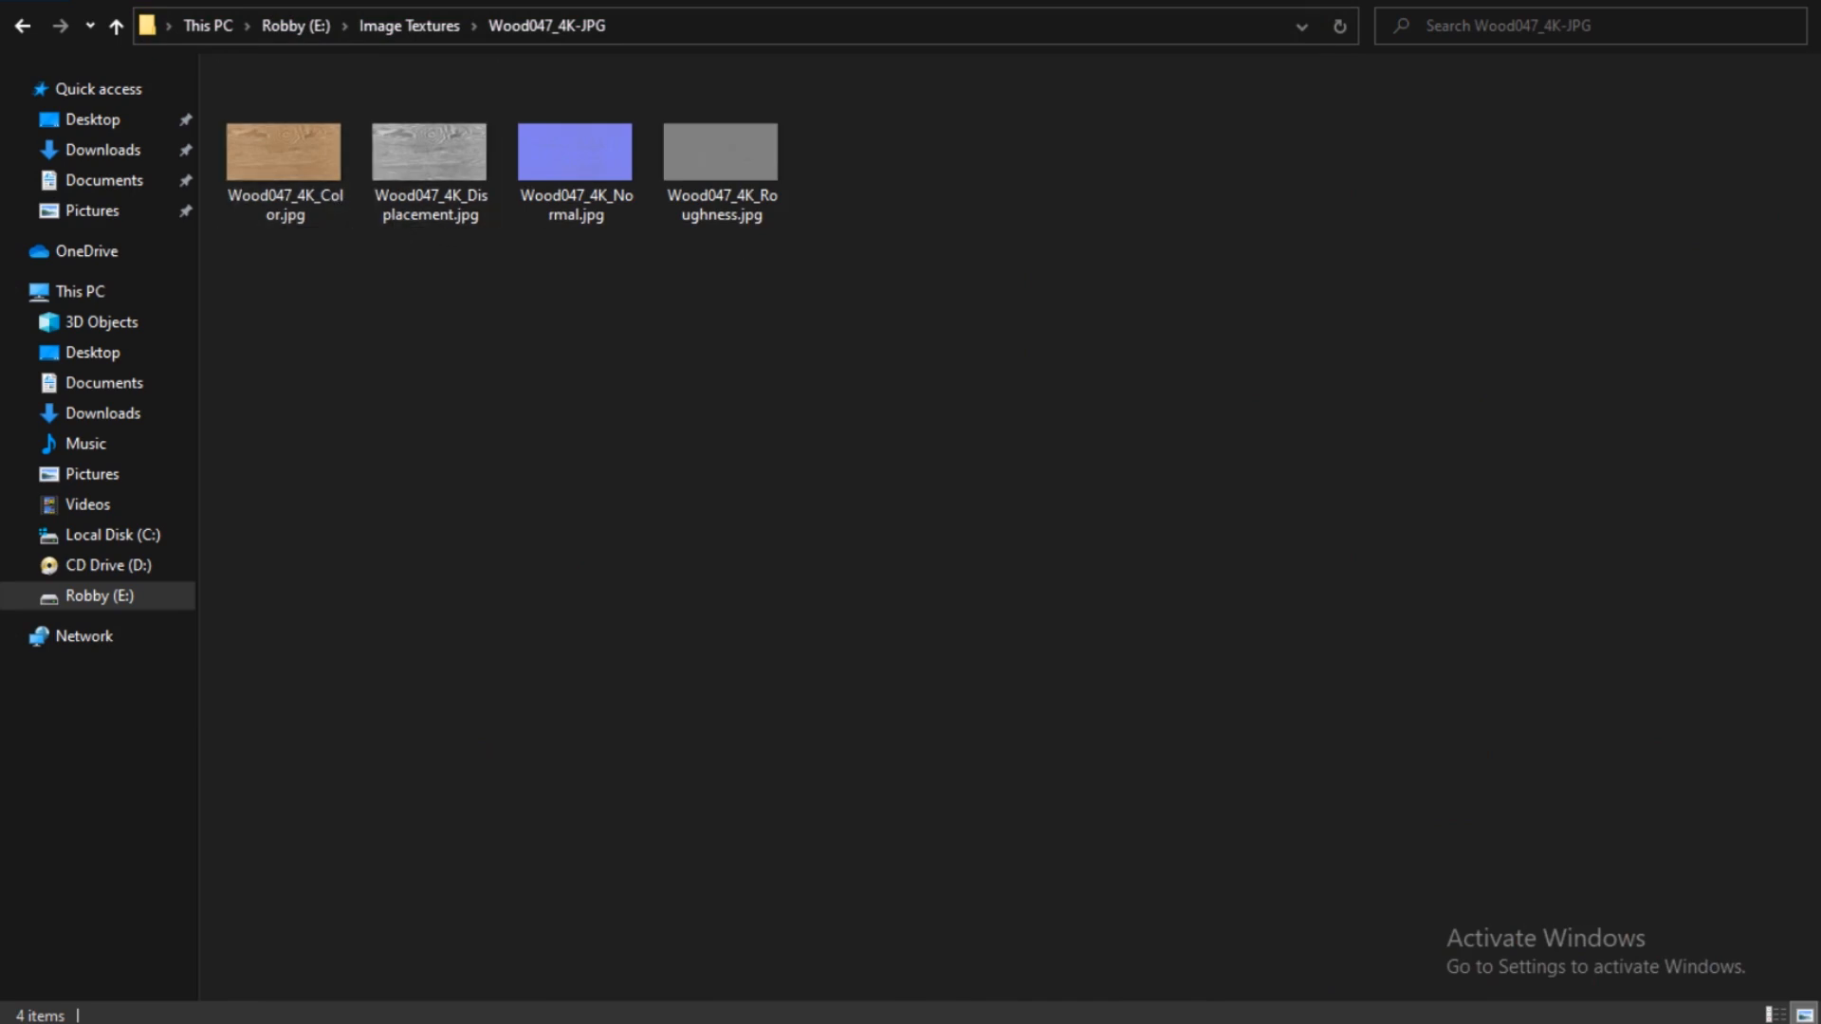
pyautogui.hotkey('alt', 'Tab')
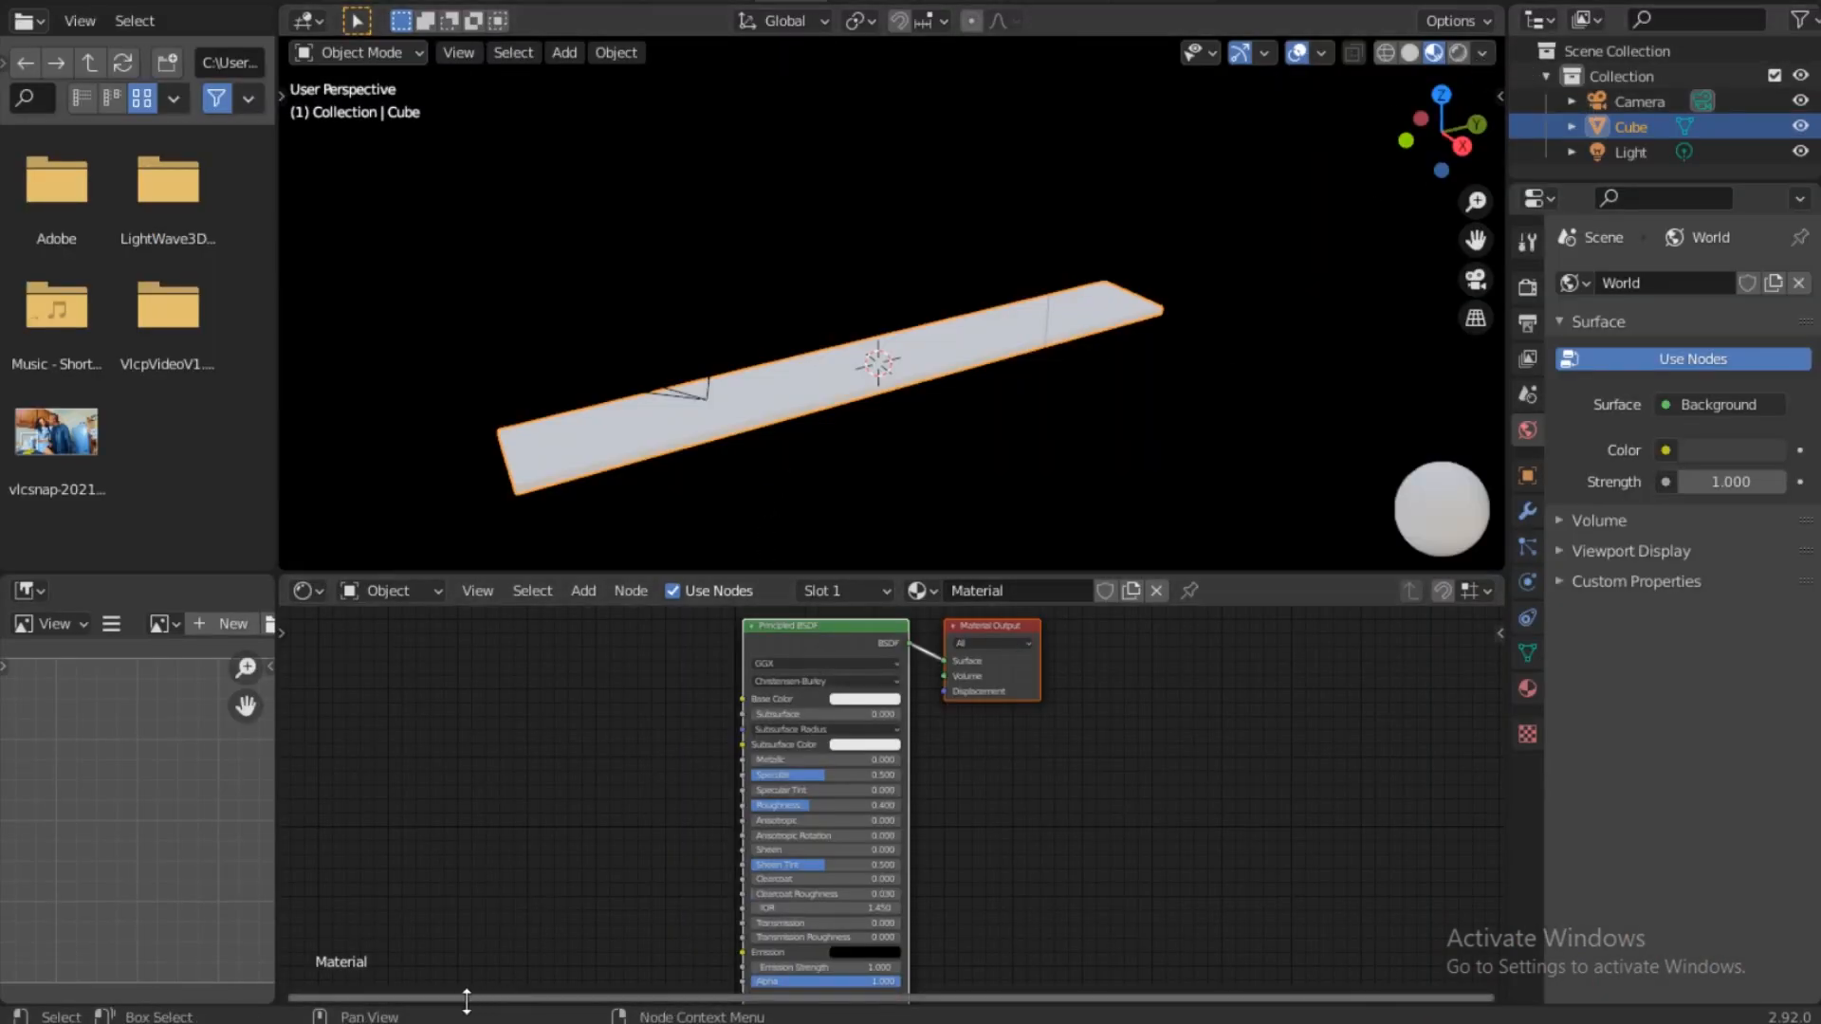
pyautogui.hotkey('alt', 'Tab')
pyautogui.moveTo(260, 165); pyautogui.dragTo(902, 895)
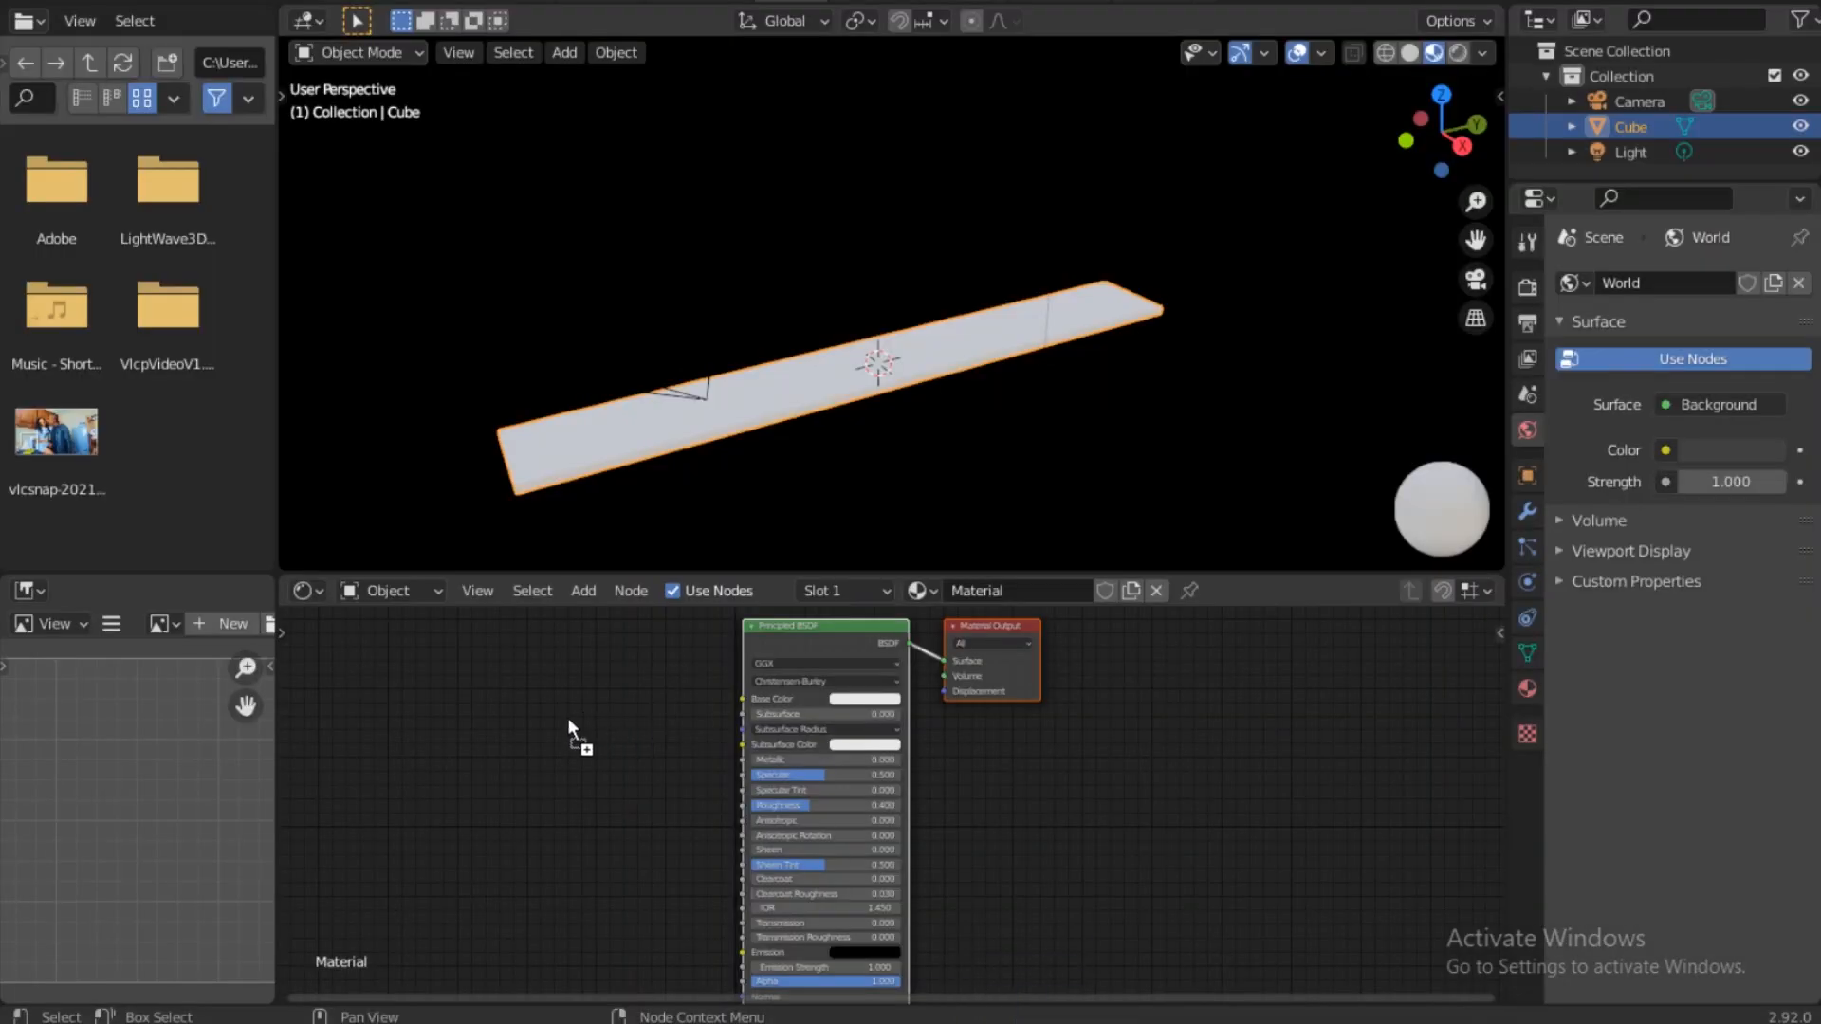
pyautogui.moveTo(568, 717); pyautogui.dragTo(746, 699)
pyautogui.click(610, 706)
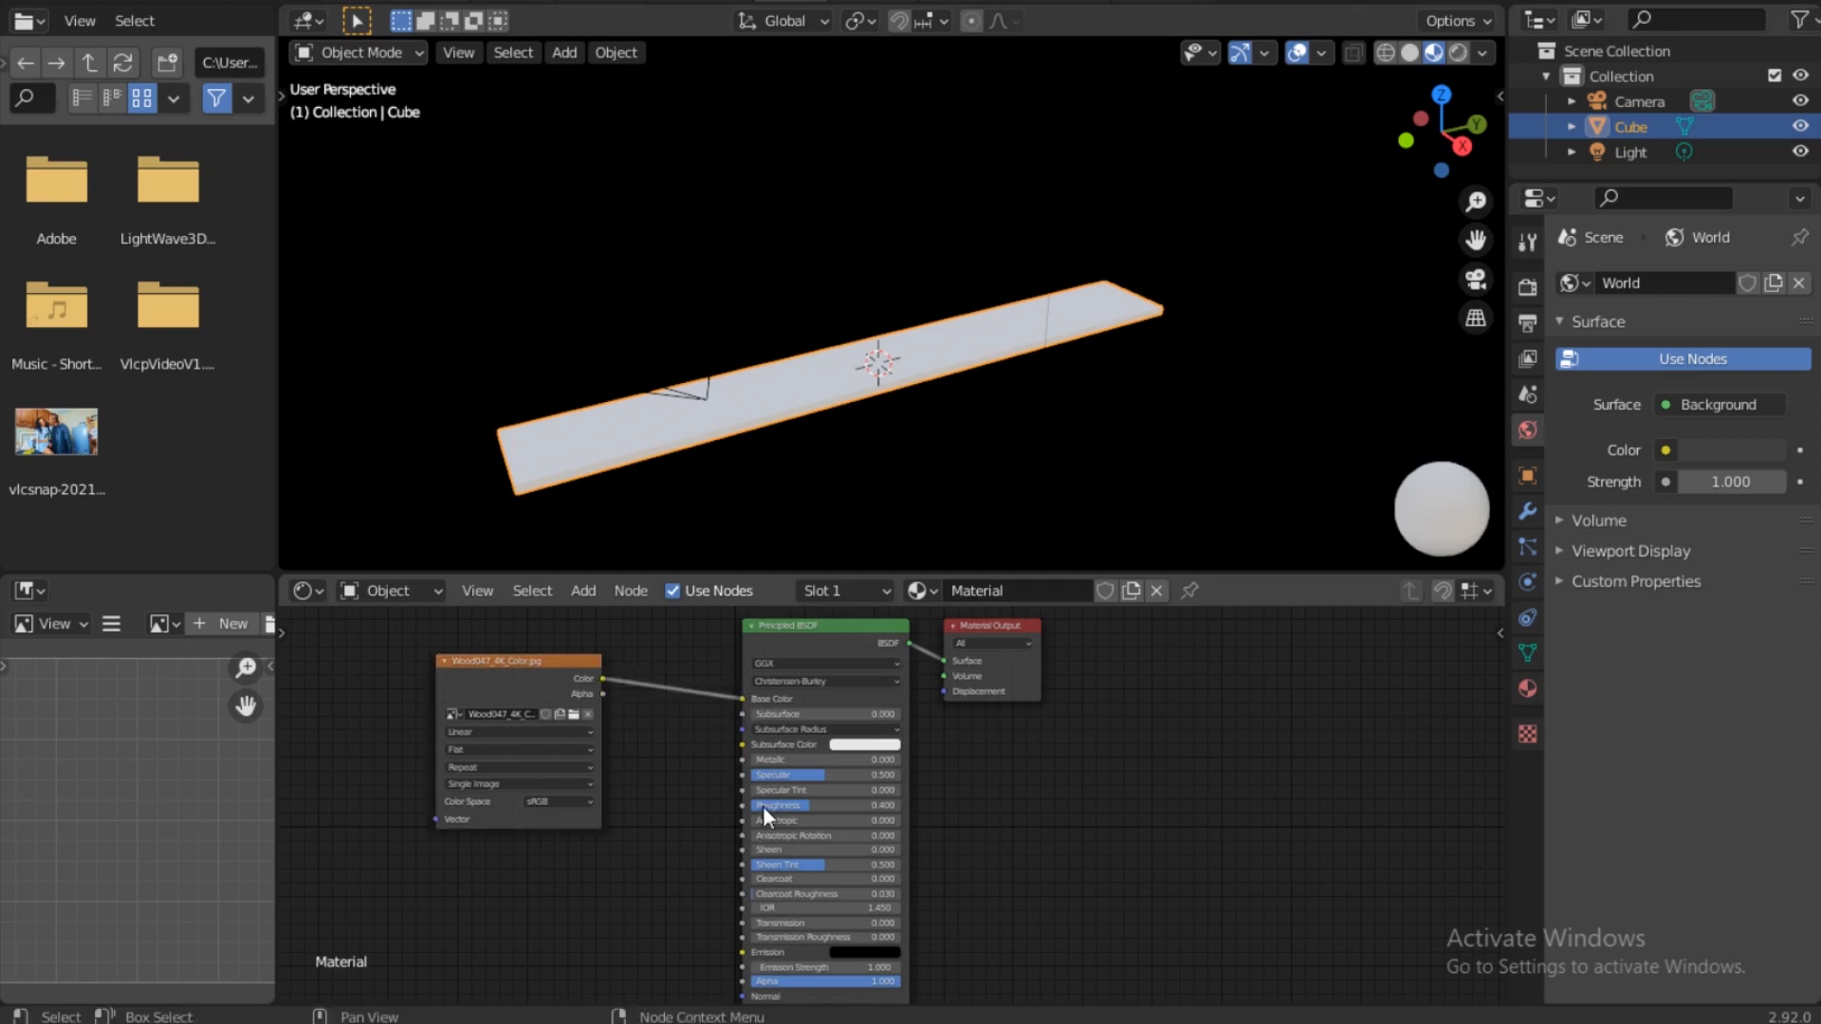
# Step: Check in the add-on preferences whether Node Wrangler is enabled
pyautogui.click(98, 3)
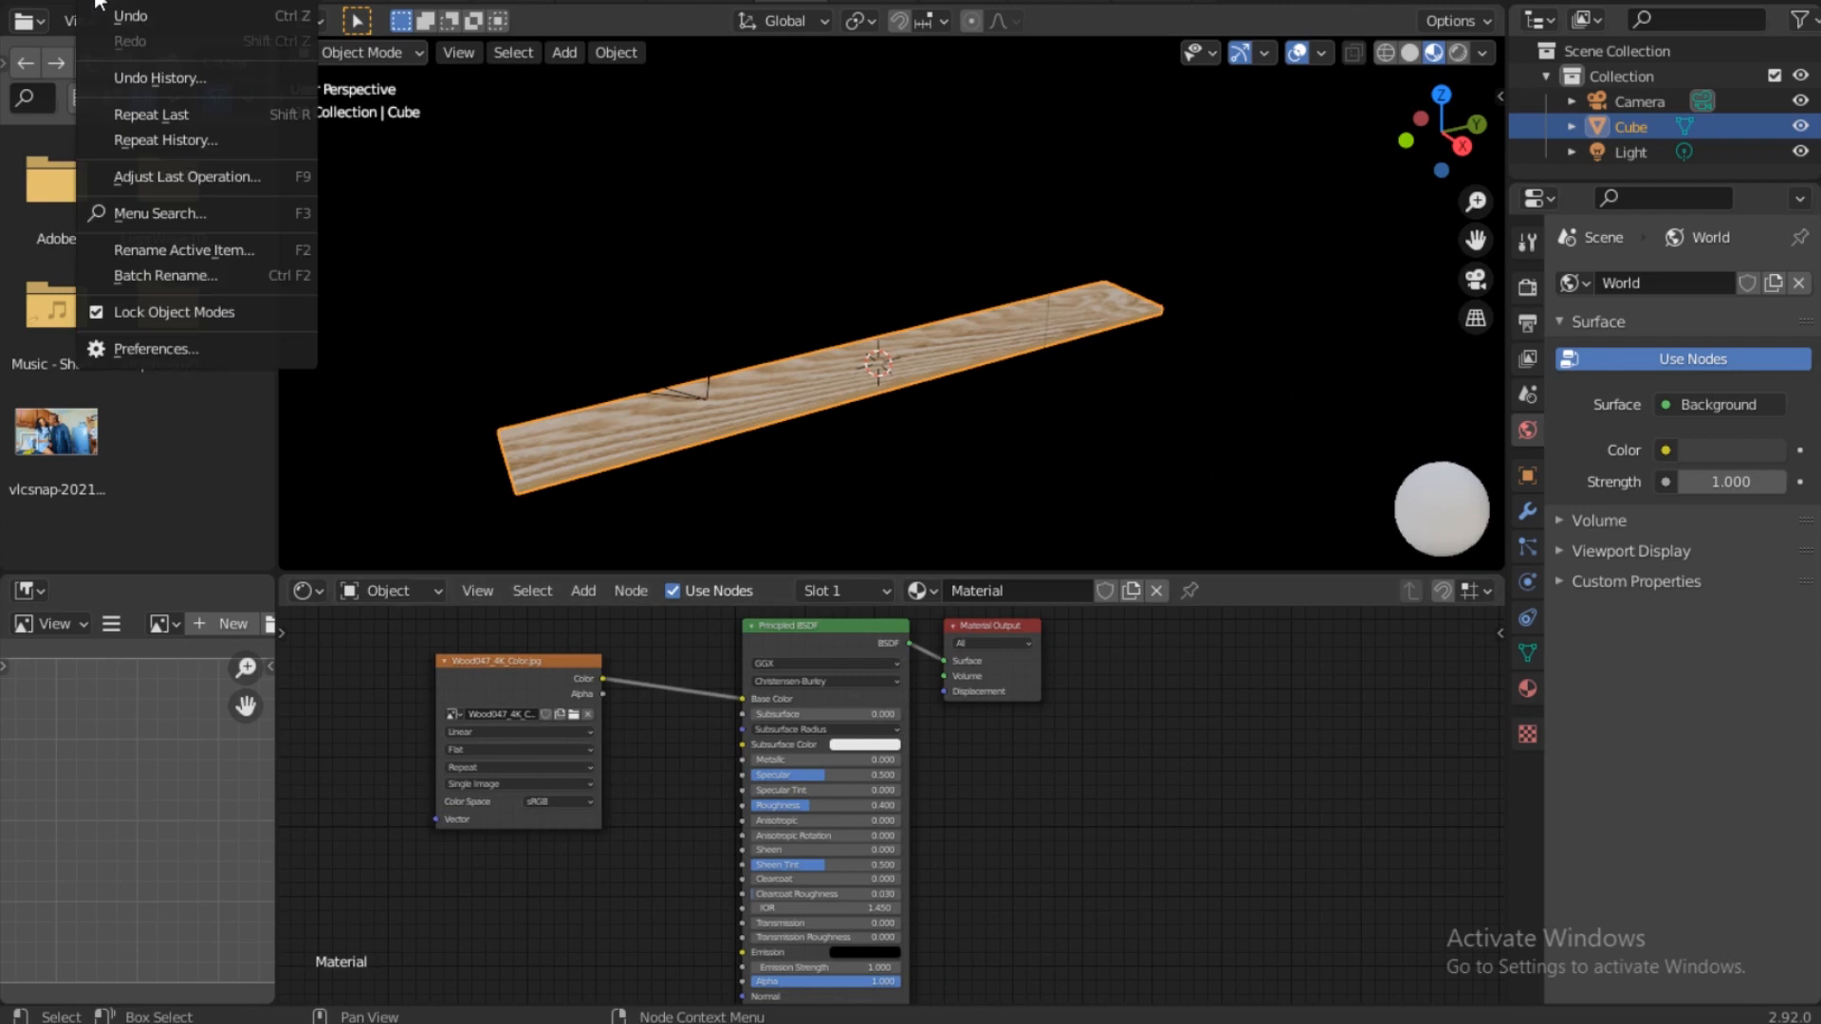
pyautogui.click(189, 350)
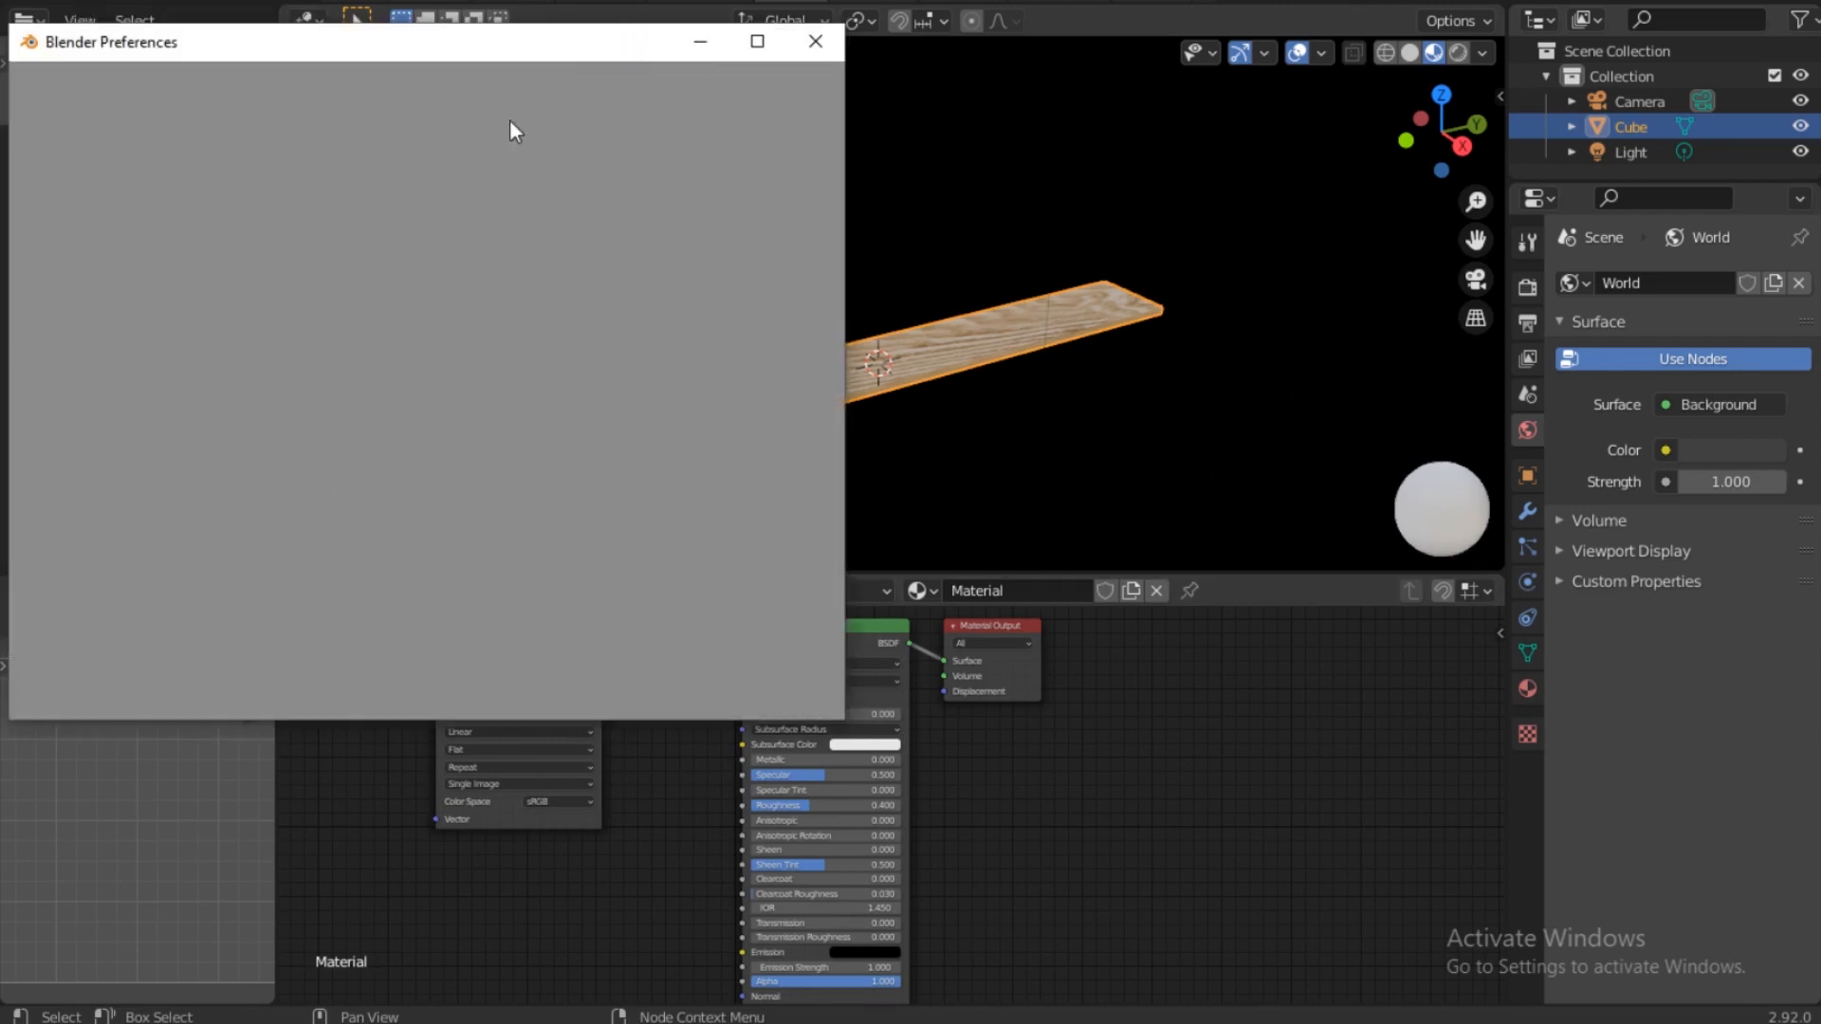
pyautogui.click(165, 287)
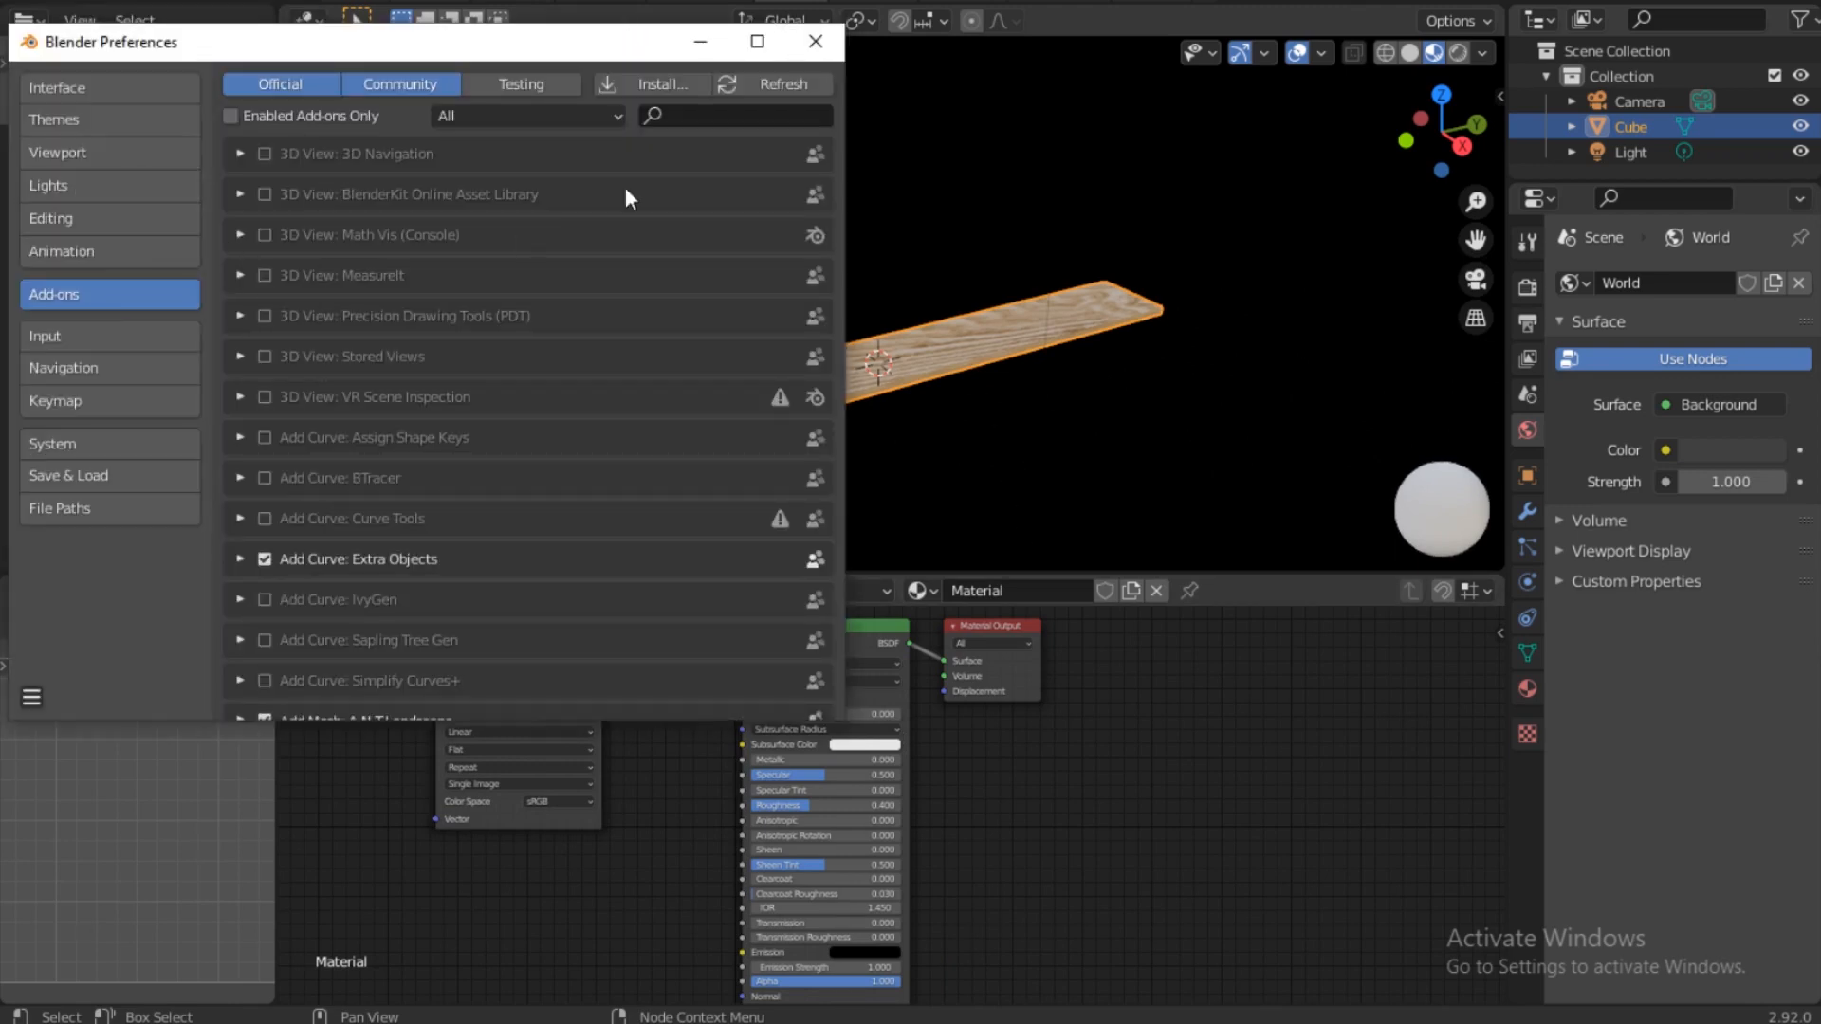
pyautogui.click(765, 112)
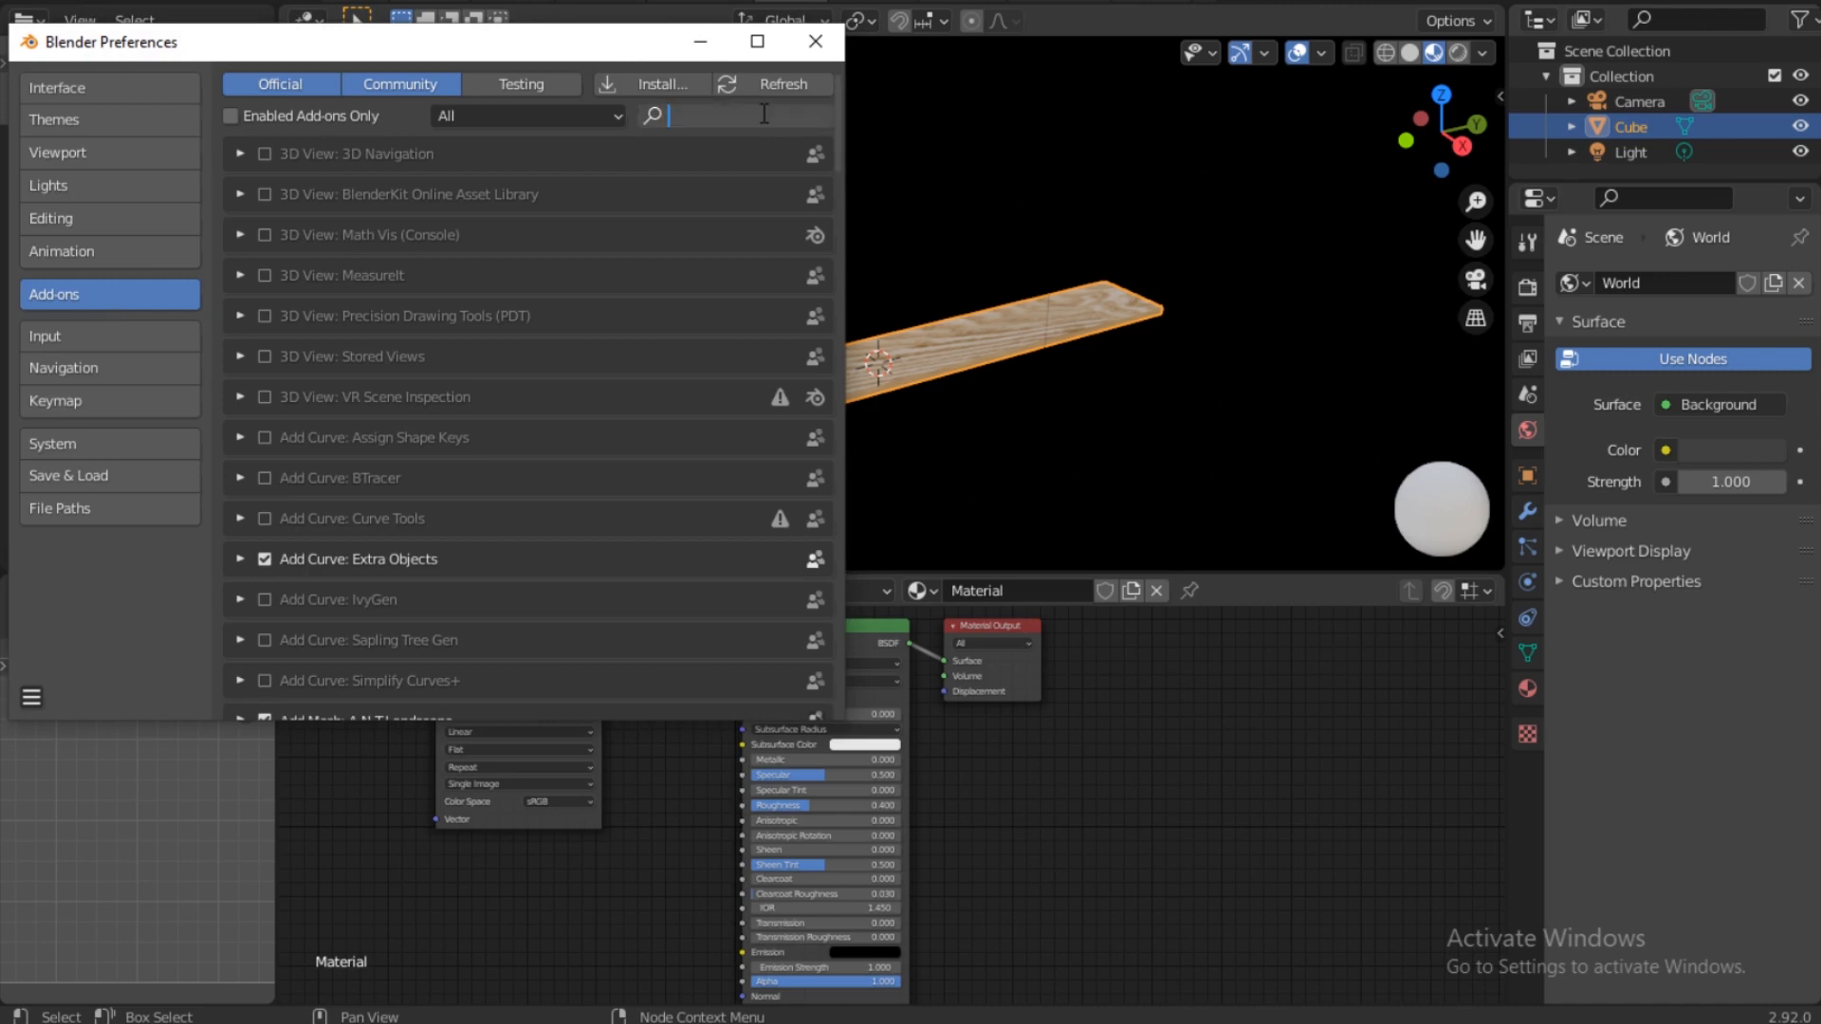
pyautogui.write('wra')
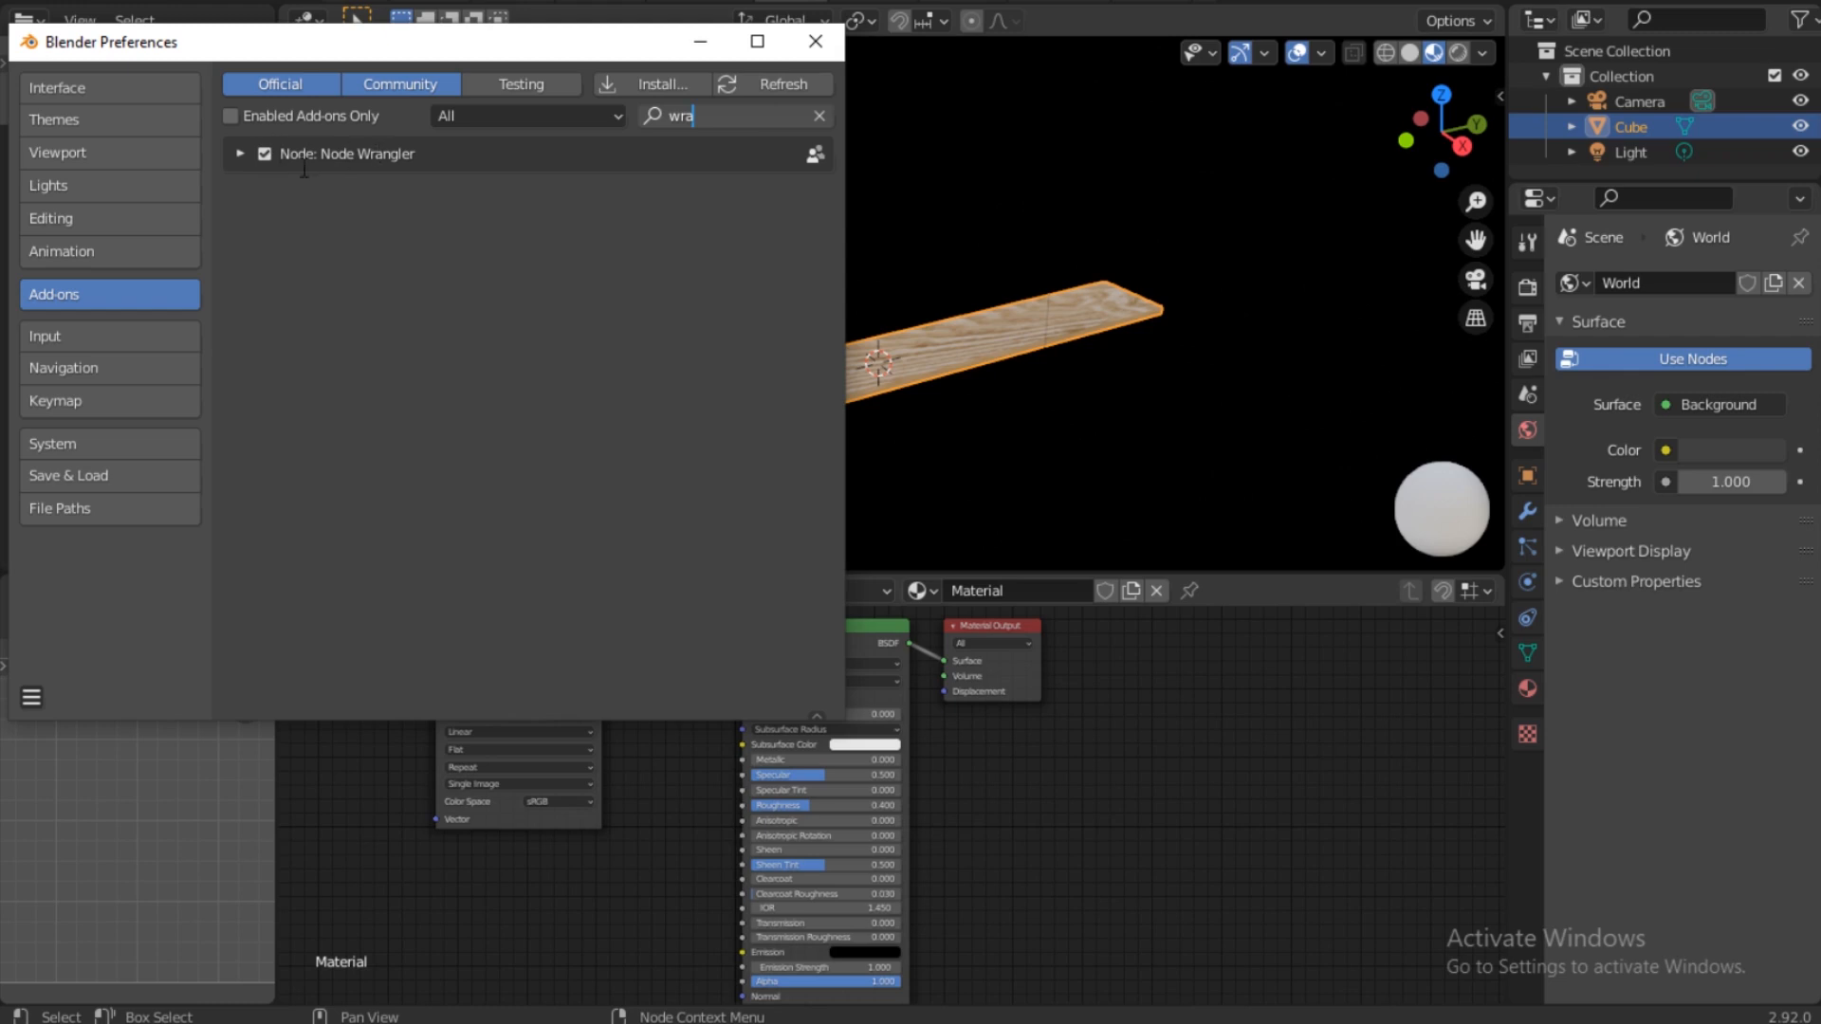
pyautogui.click(815, 42)
# Step: Add Mapping and Texture Coordinate nodes to the Wood047 color image texture with Node Wrangler
pyautogui.click(493, 674)
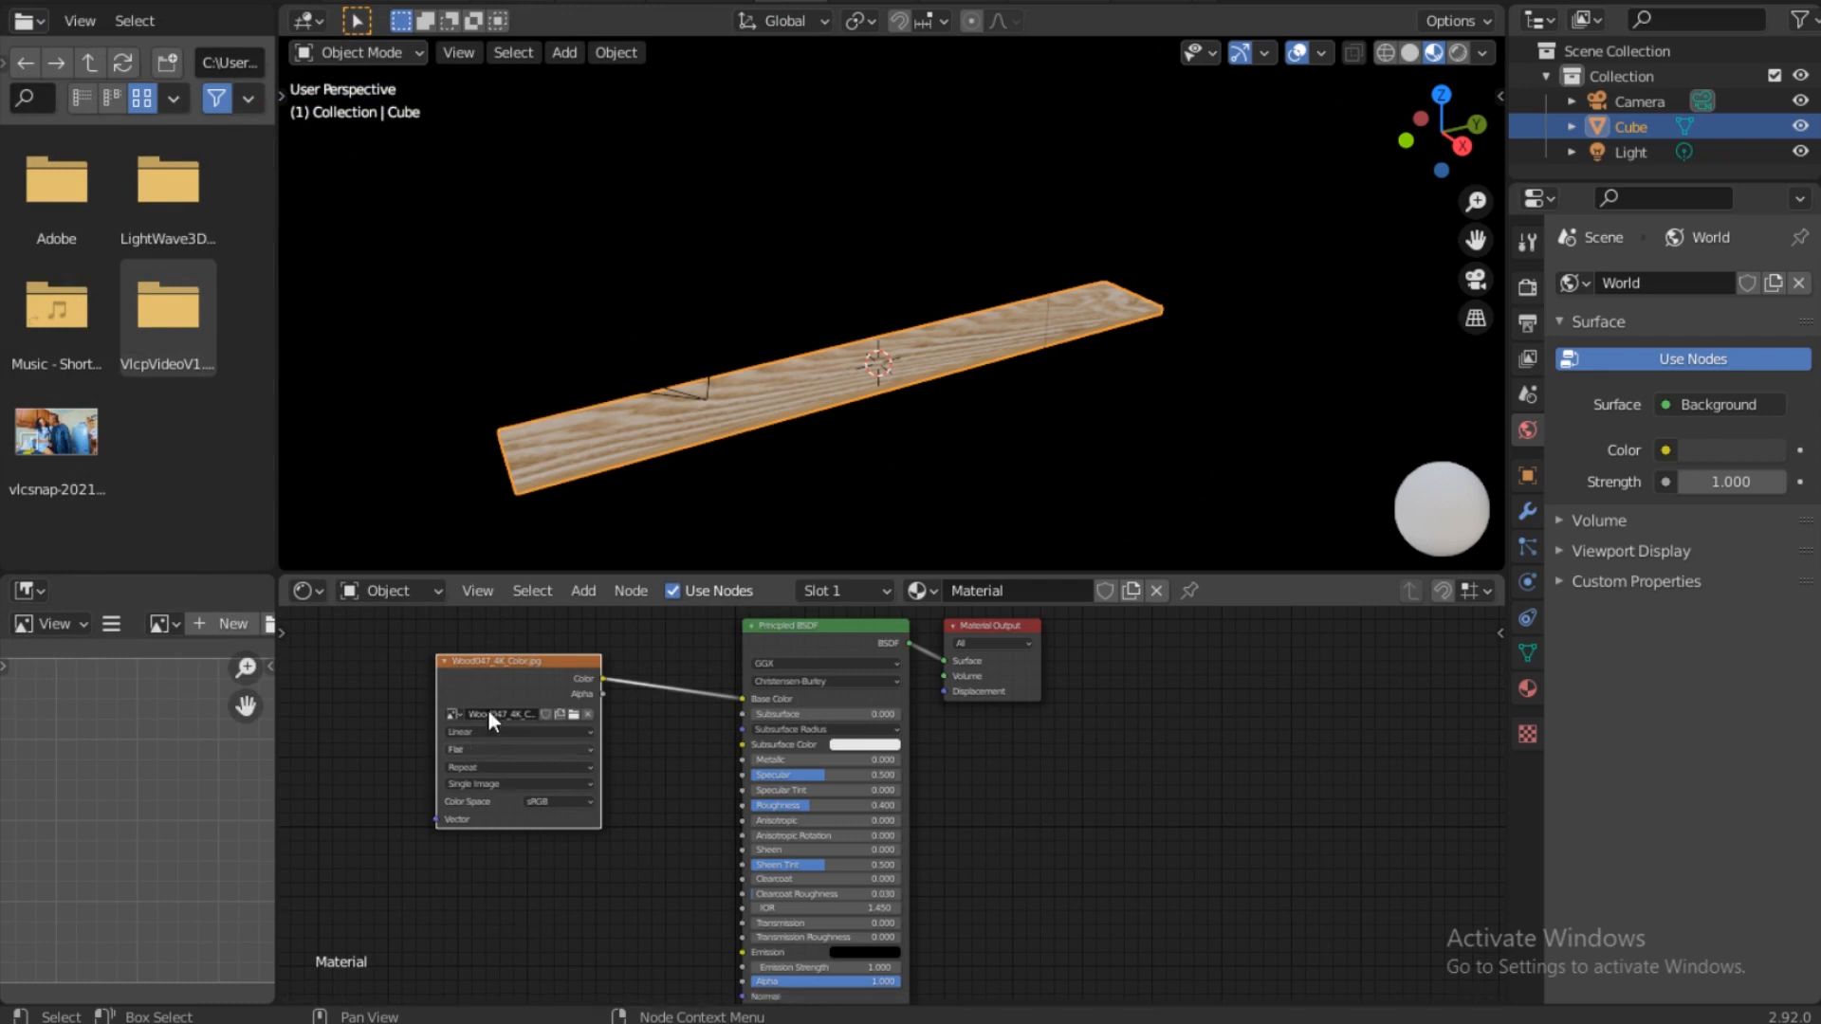
pyautogui.moveTo(548, 654); pyautogui.dragTo(513, 652)
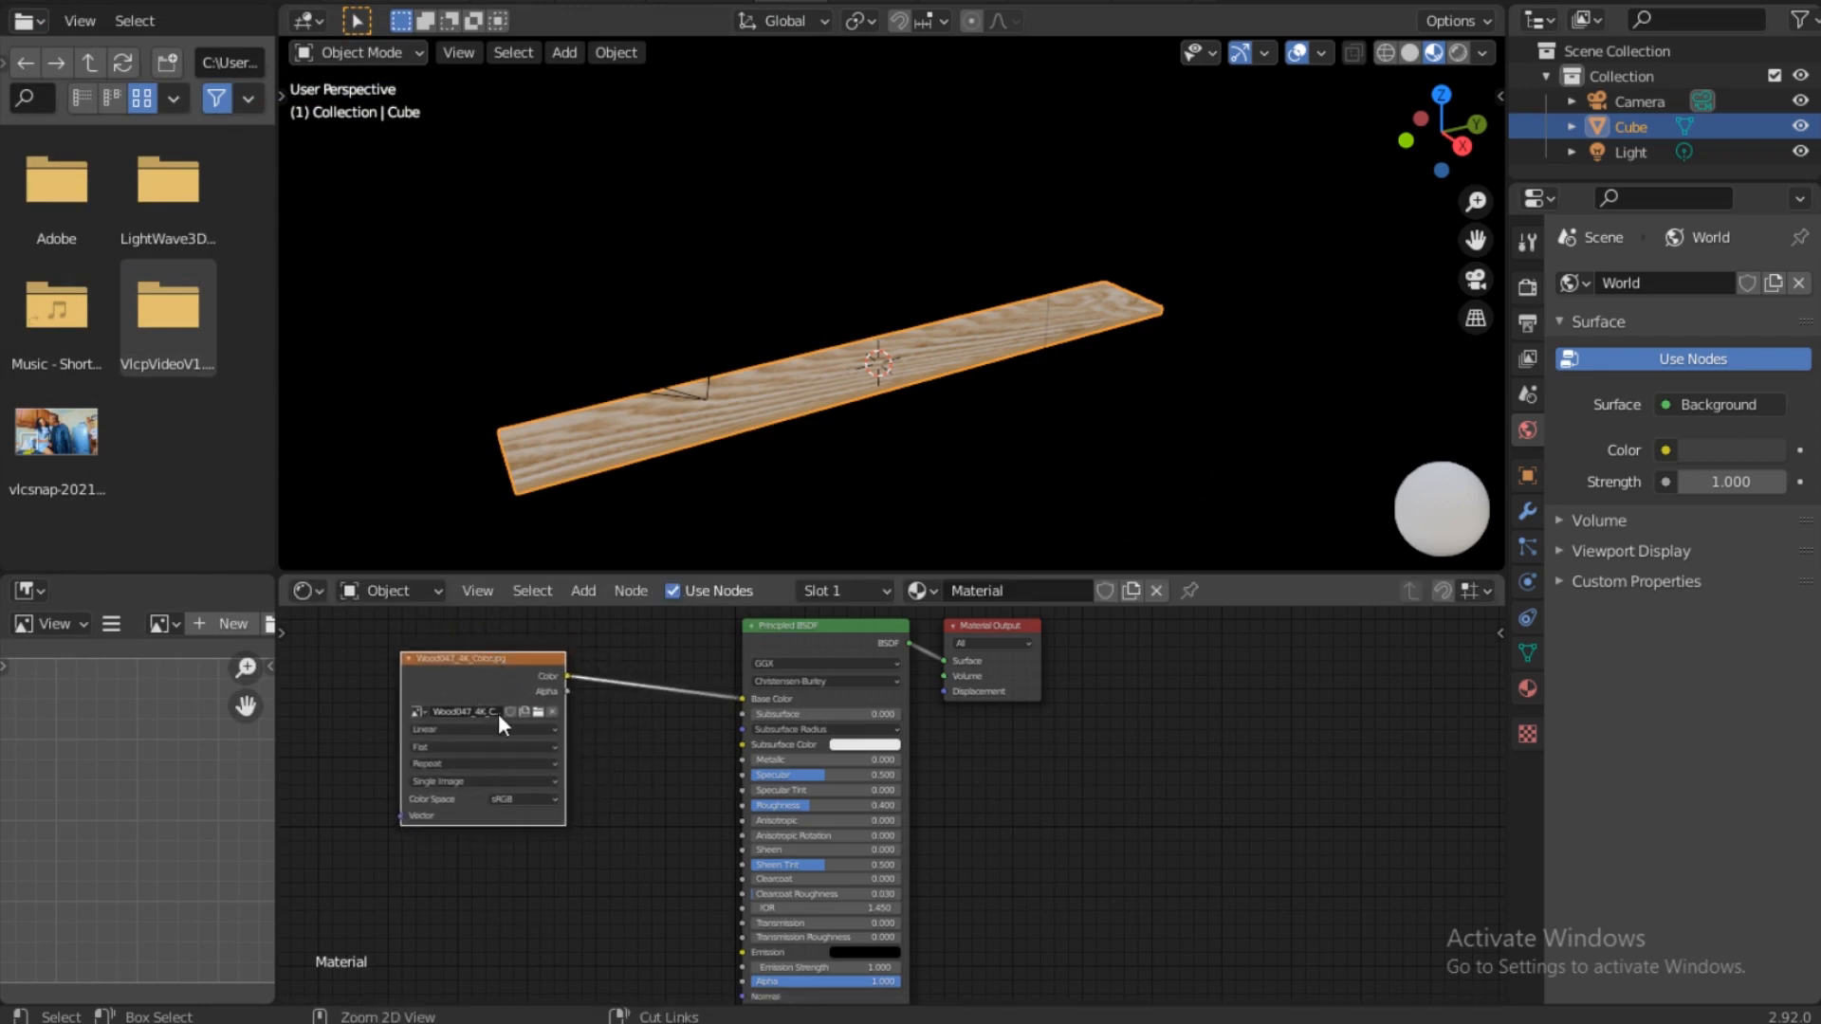
pyautogui.hotkey('ctrl', 't')
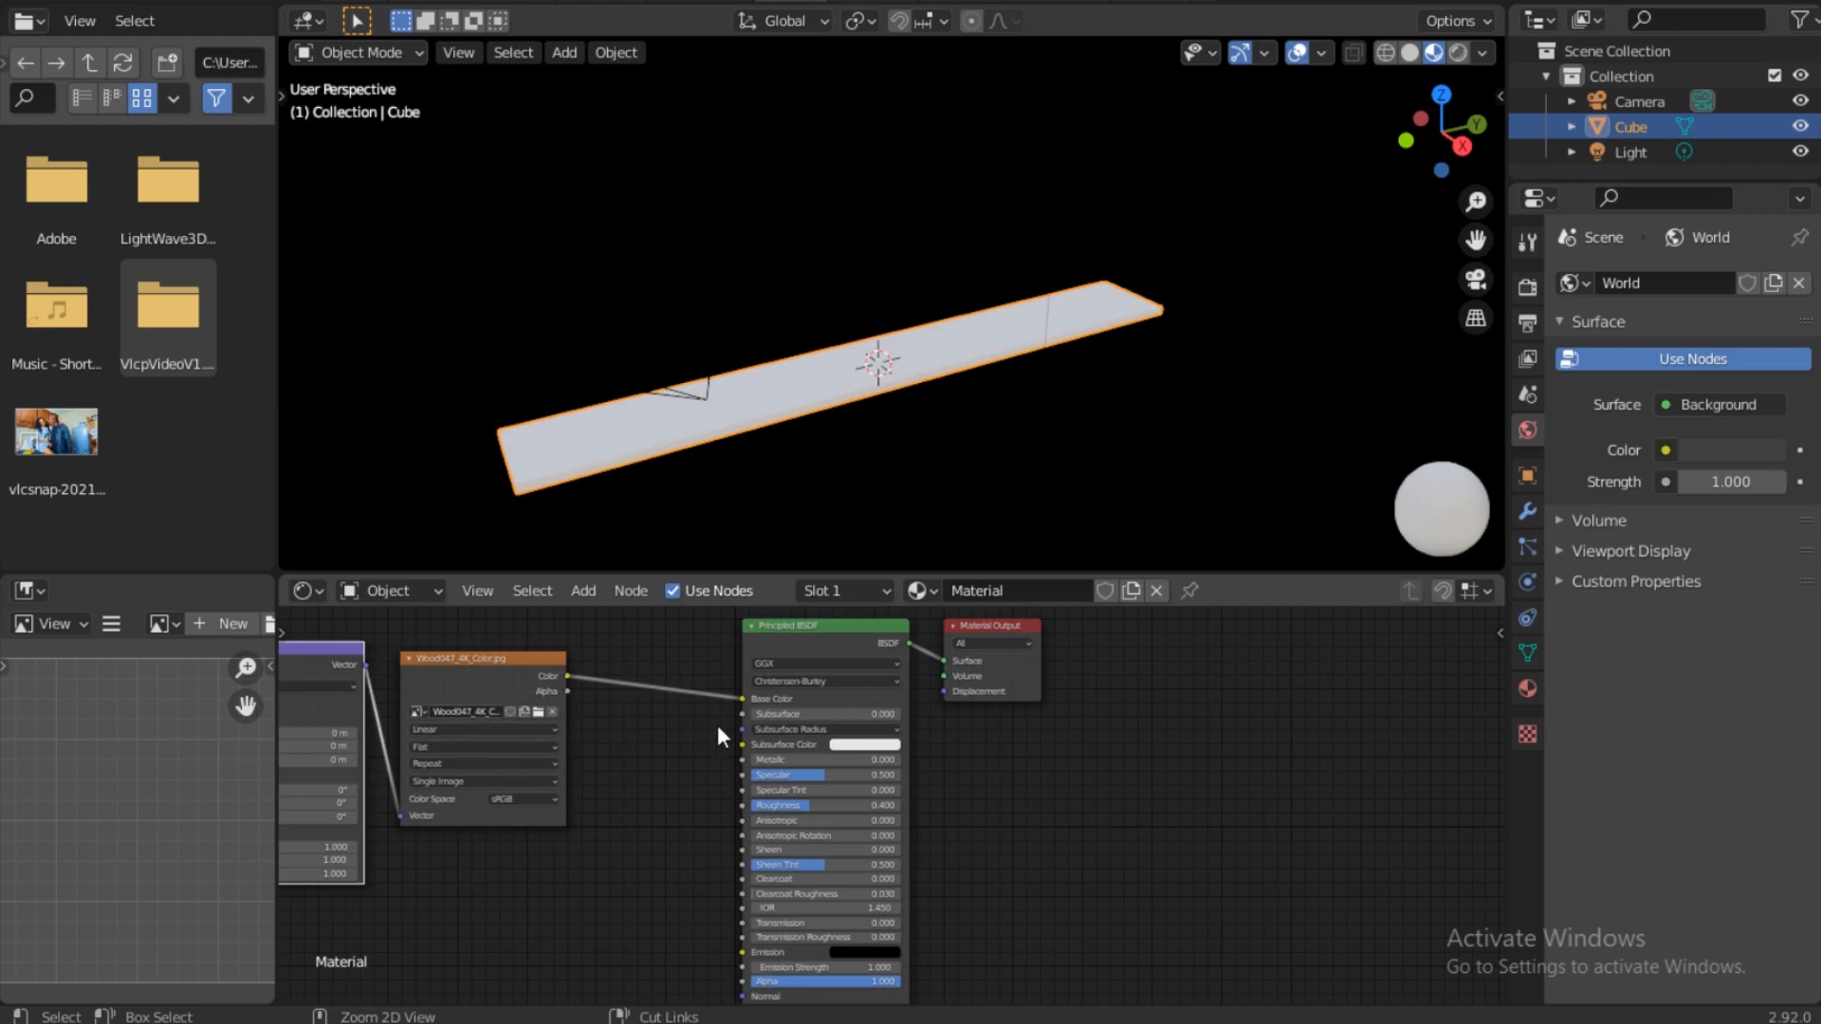
pyautogui.moveTo(368, 651); pyautogui.dragTo(837, 685, button='middle')
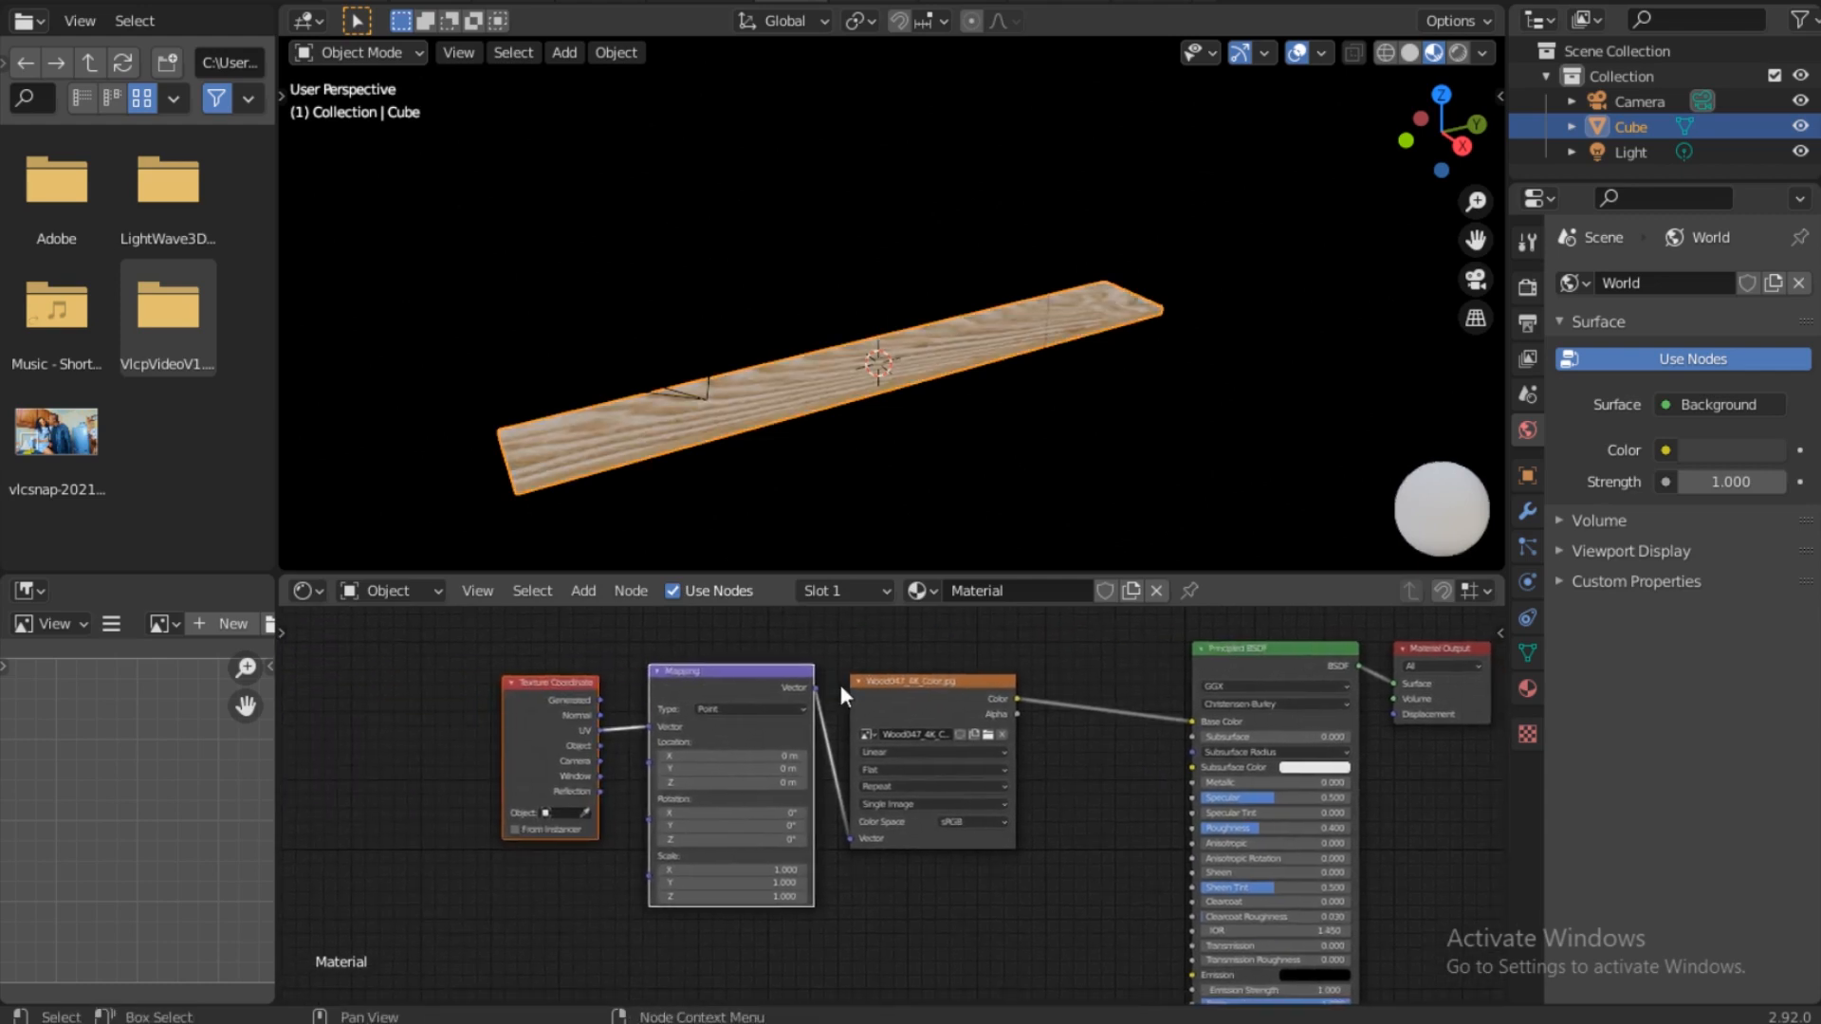
pyautogui.moveTo(962, 725); pyautogui.dragTo(819, 713, button='middle')
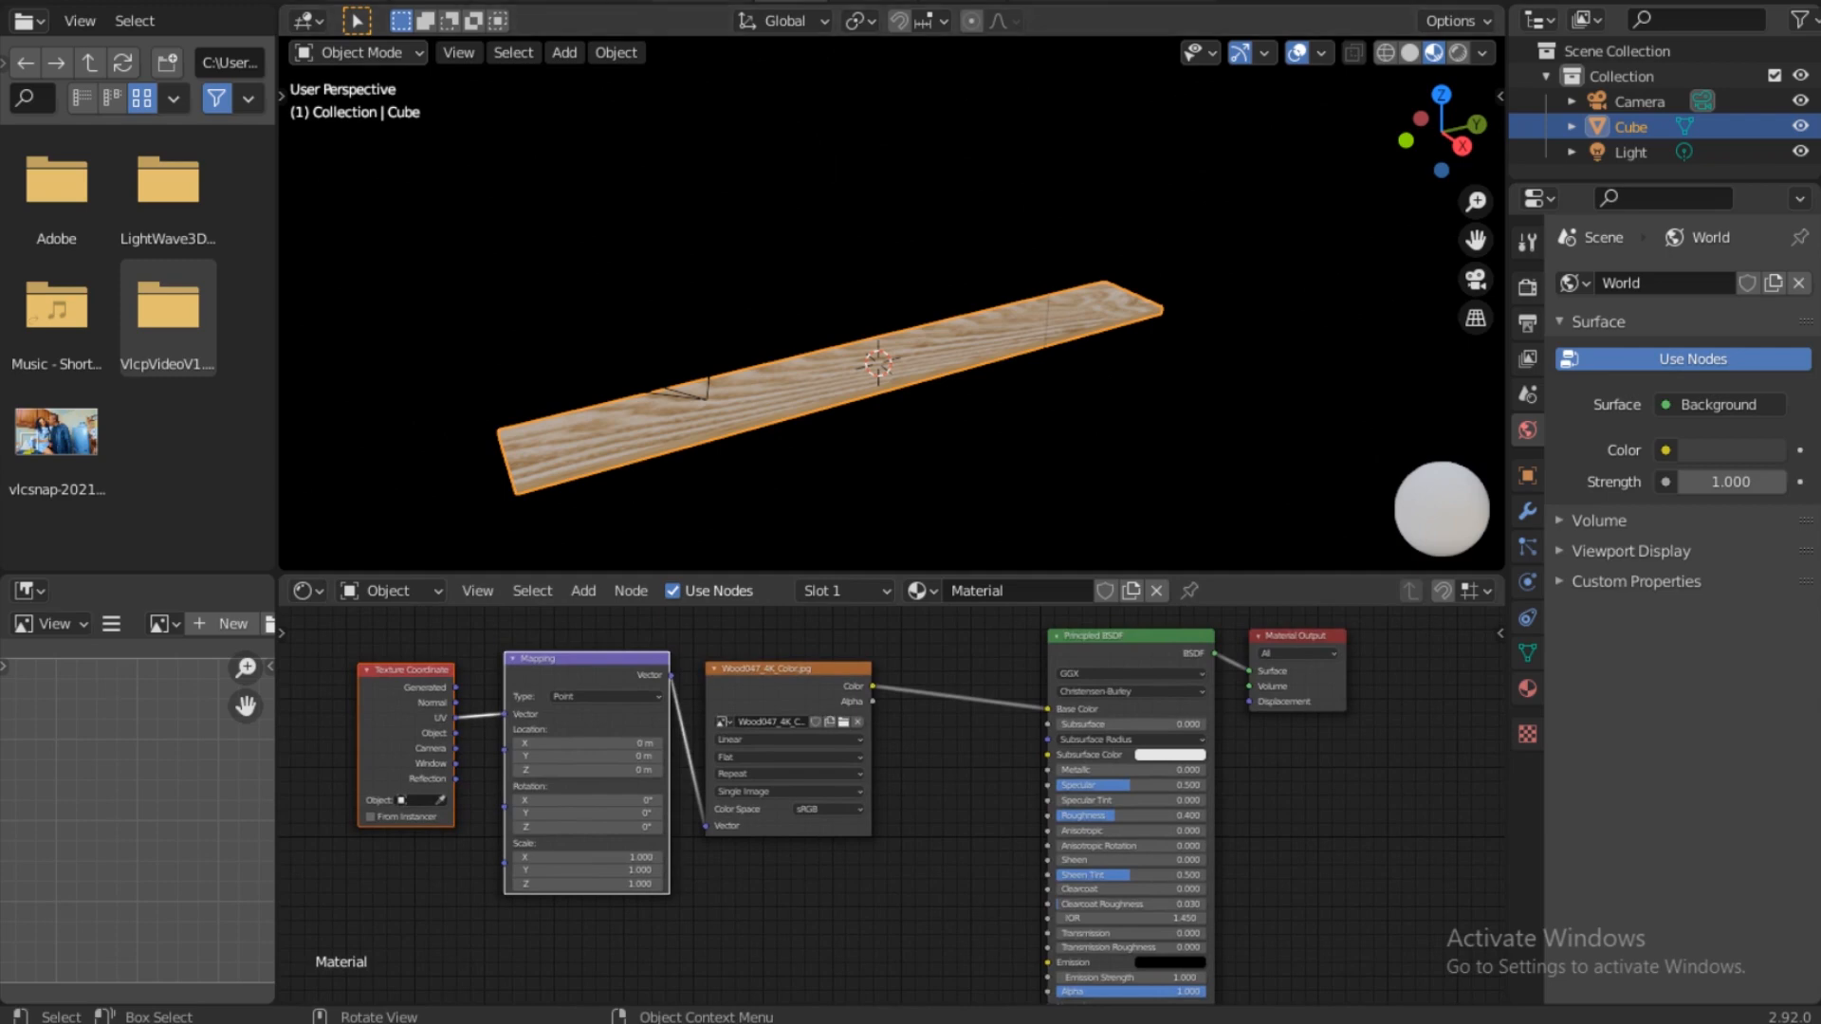
# Step: In the UV Editing workspace, stretch the UVs of the plank's upper face across nearly the full width of the wood texture
pyautogui.click(598, 2)
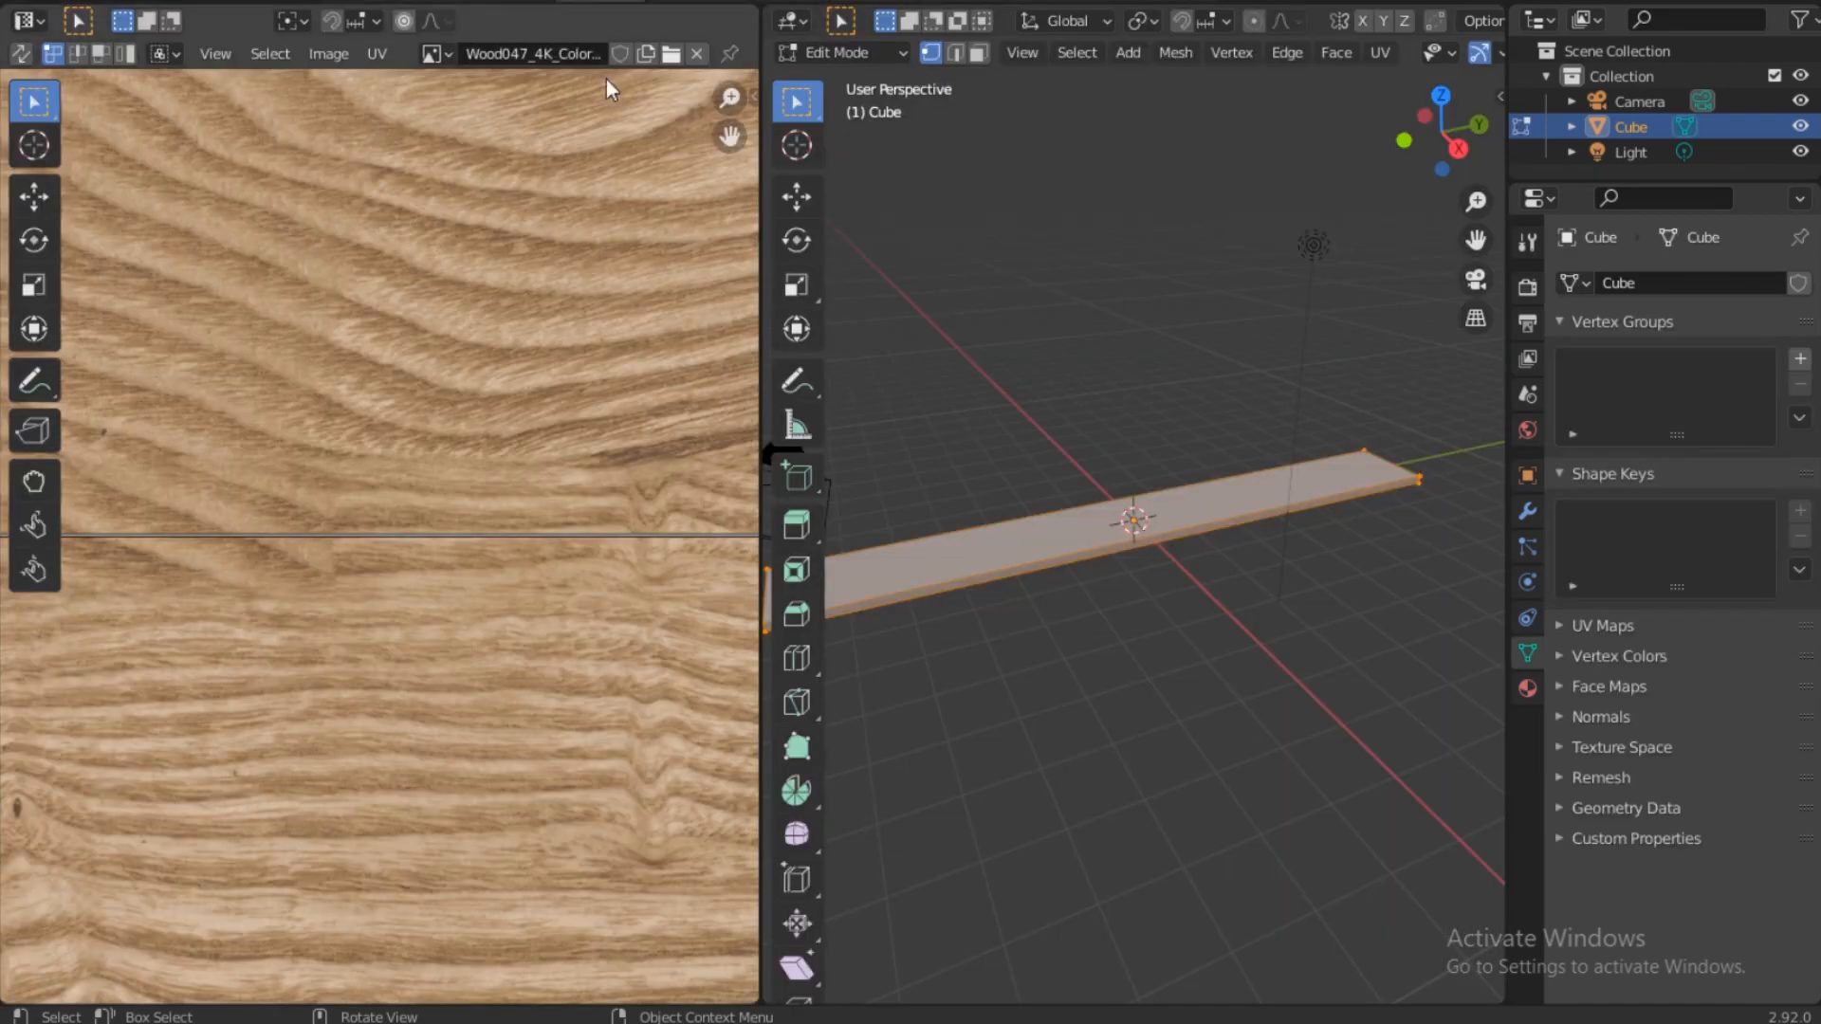
pyautogui.scroll(-5, 549, 408)
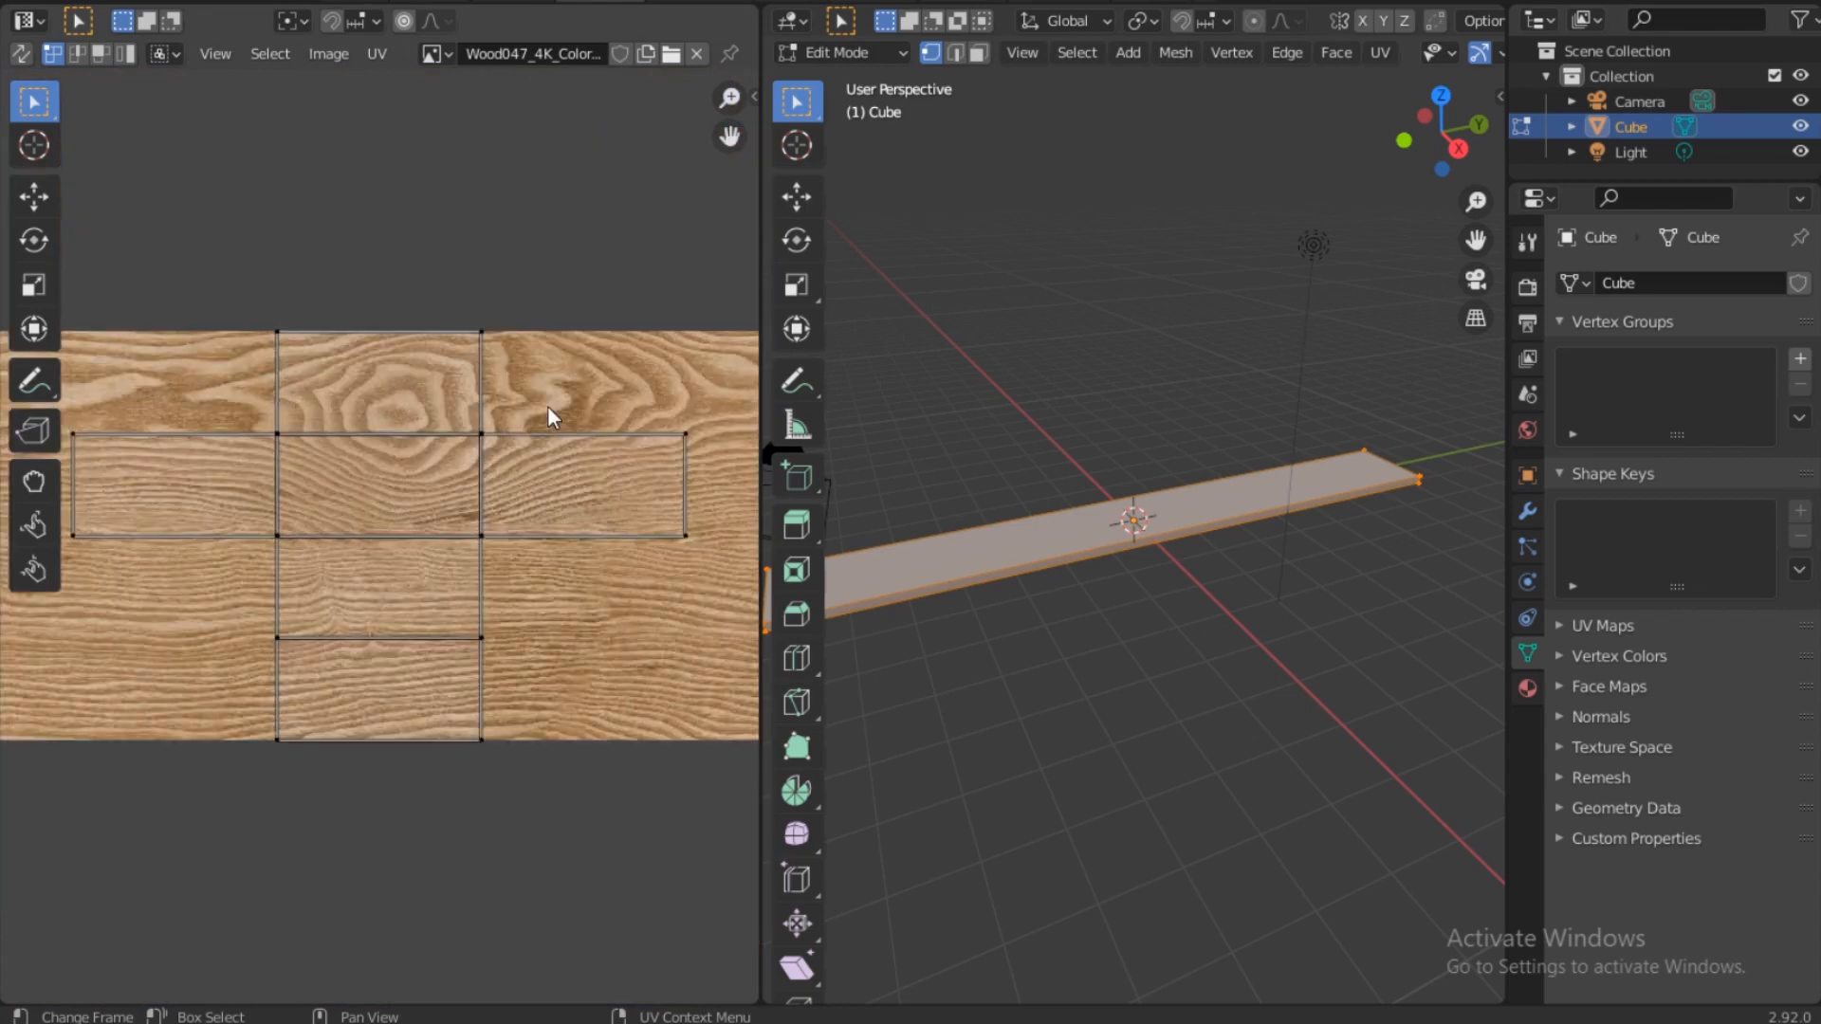
pyautogui.moveTo(1116, 548); pyautogui.dragTo(1134, 438, button='middle')
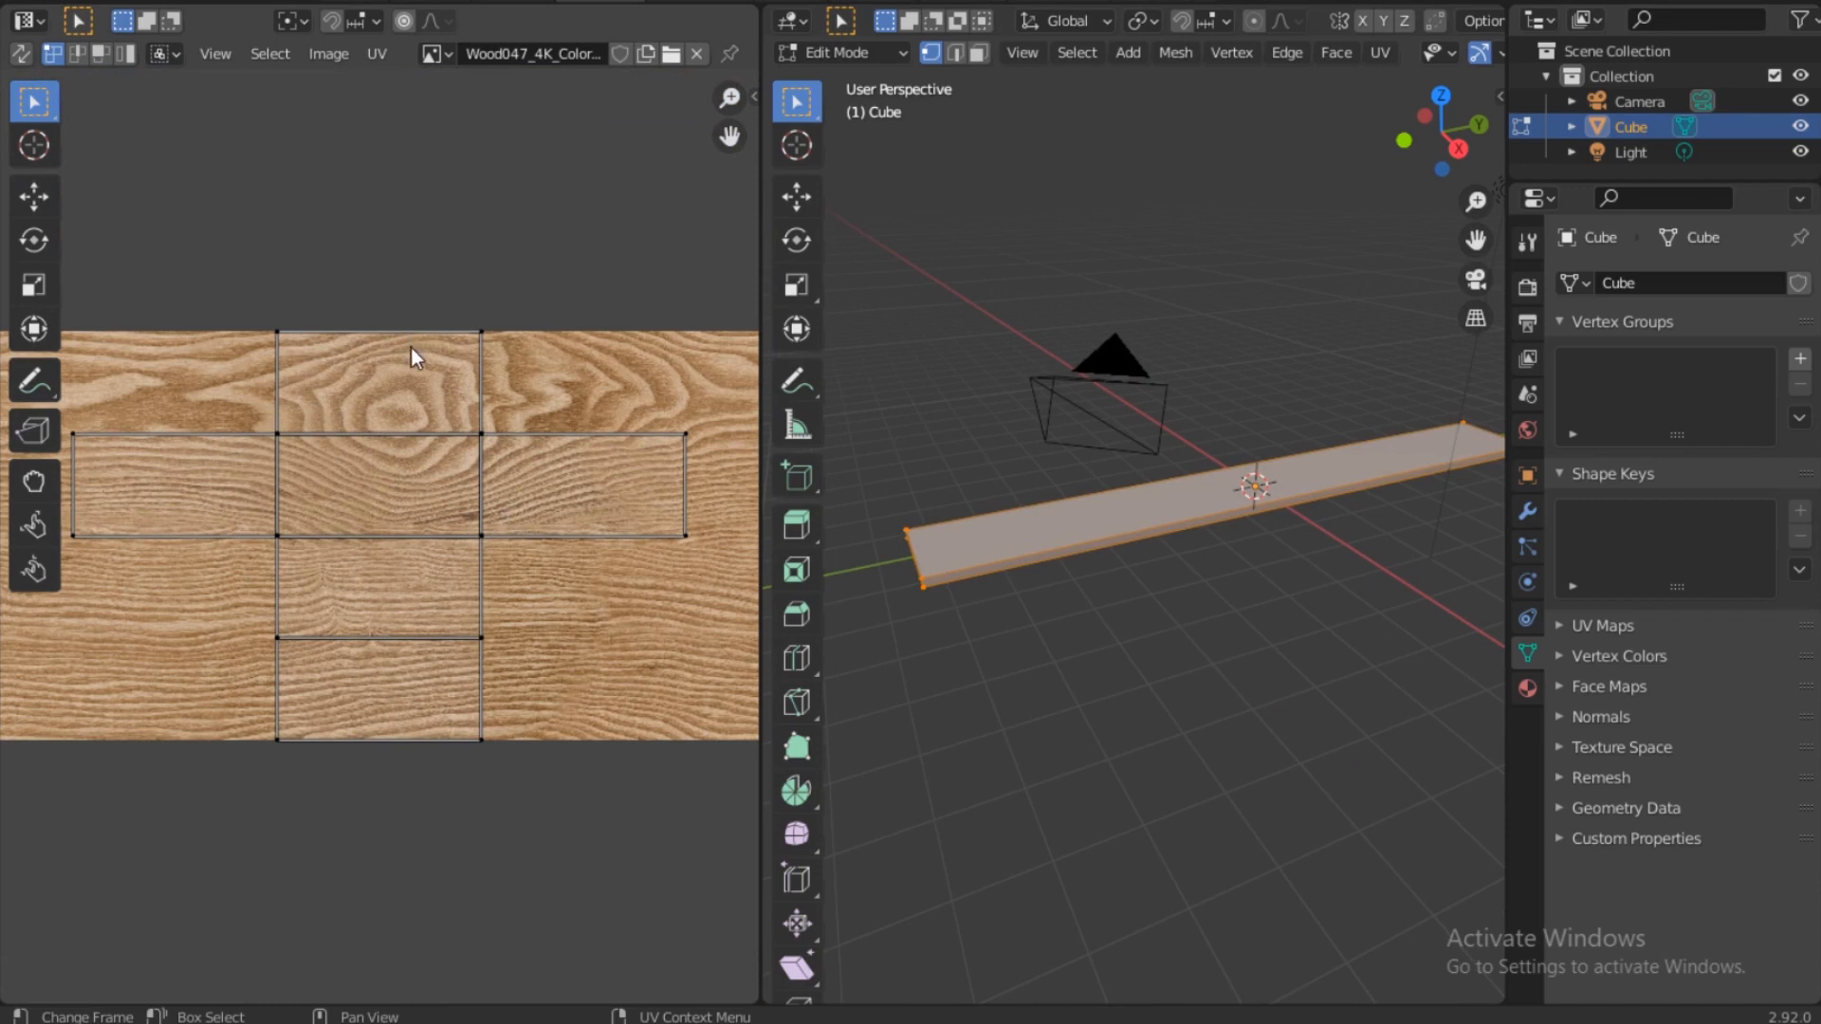
pyautogui.scroll(-2, 561, 611)
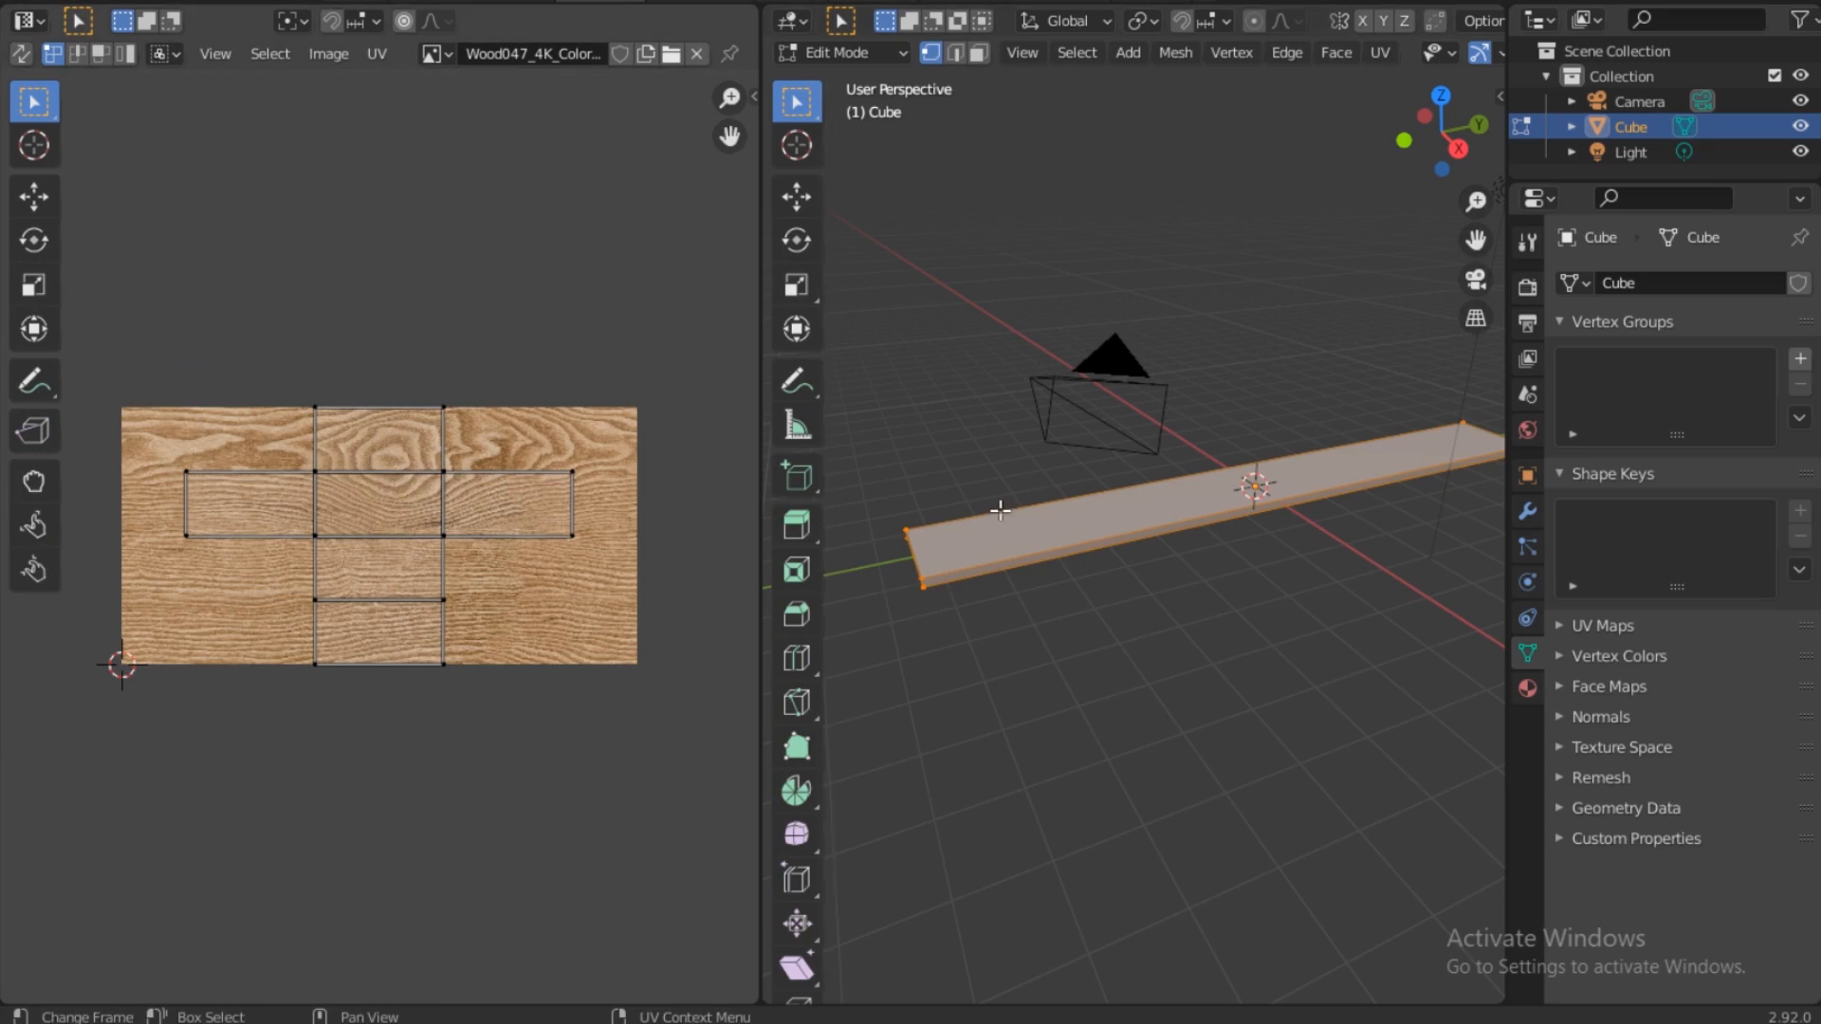
pyautogui.click(978, 53)
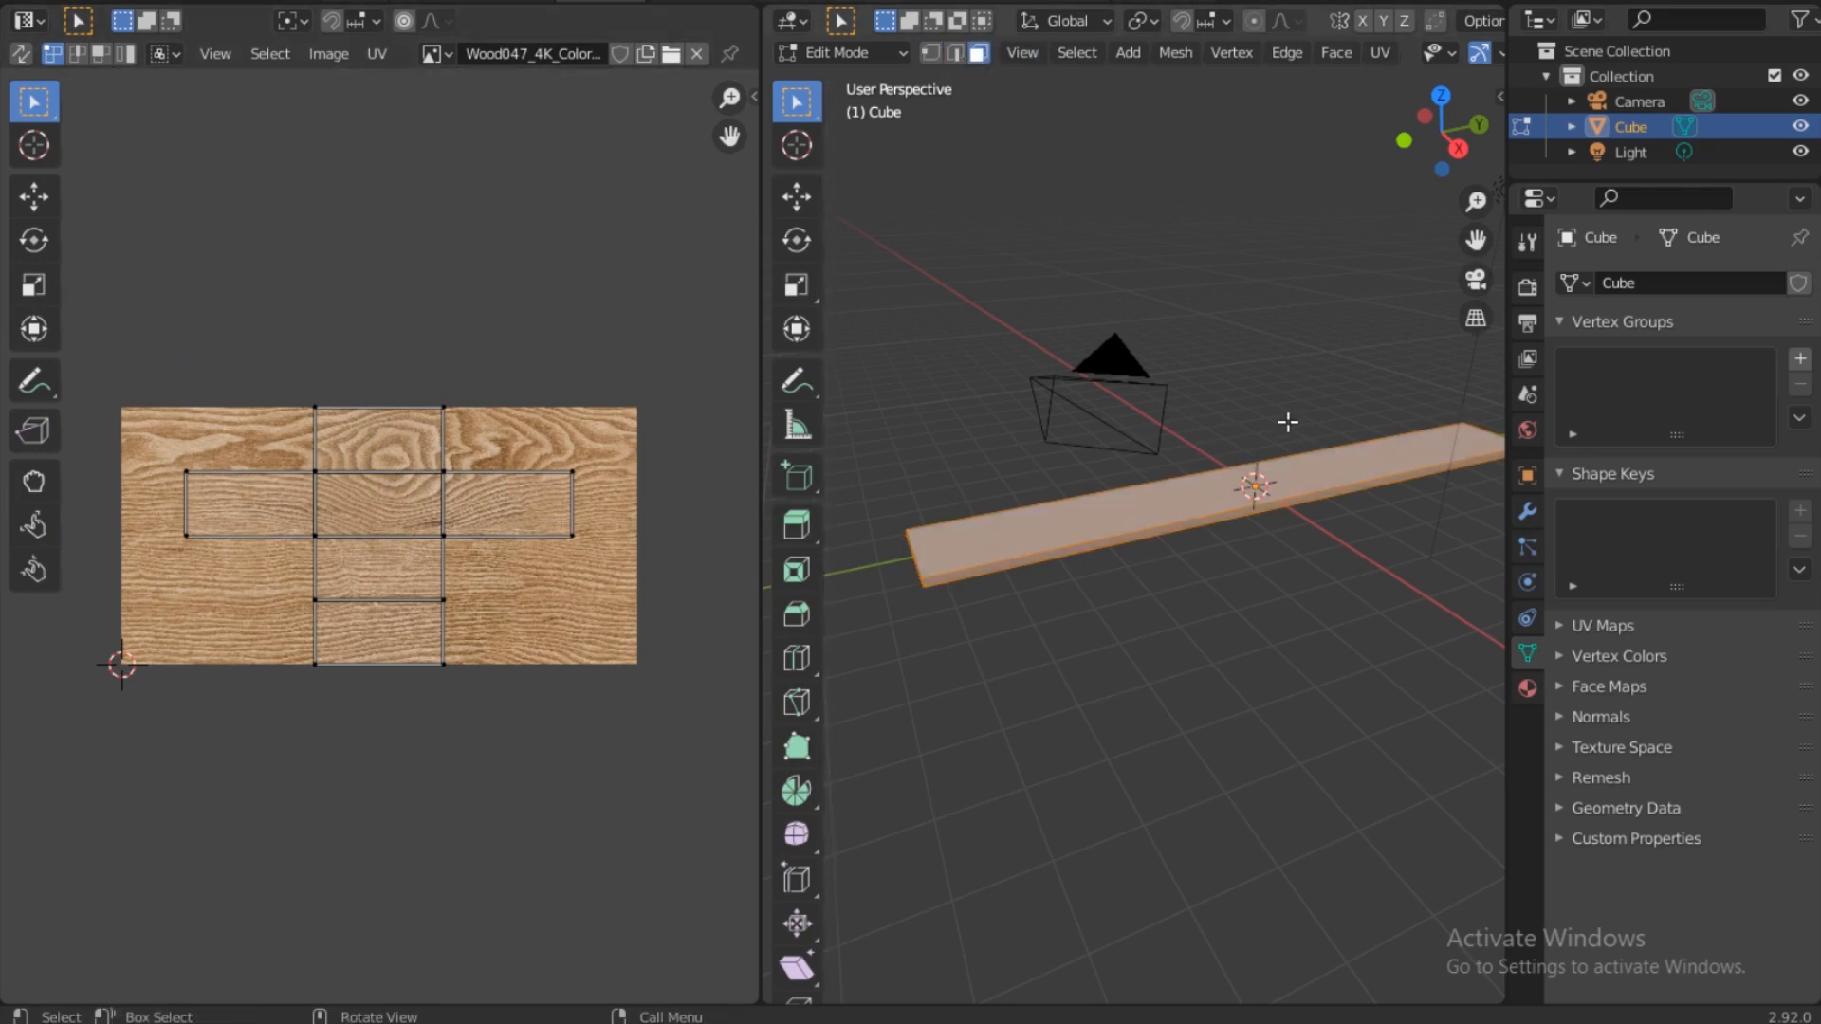
pyautogui.click(1301, 459)
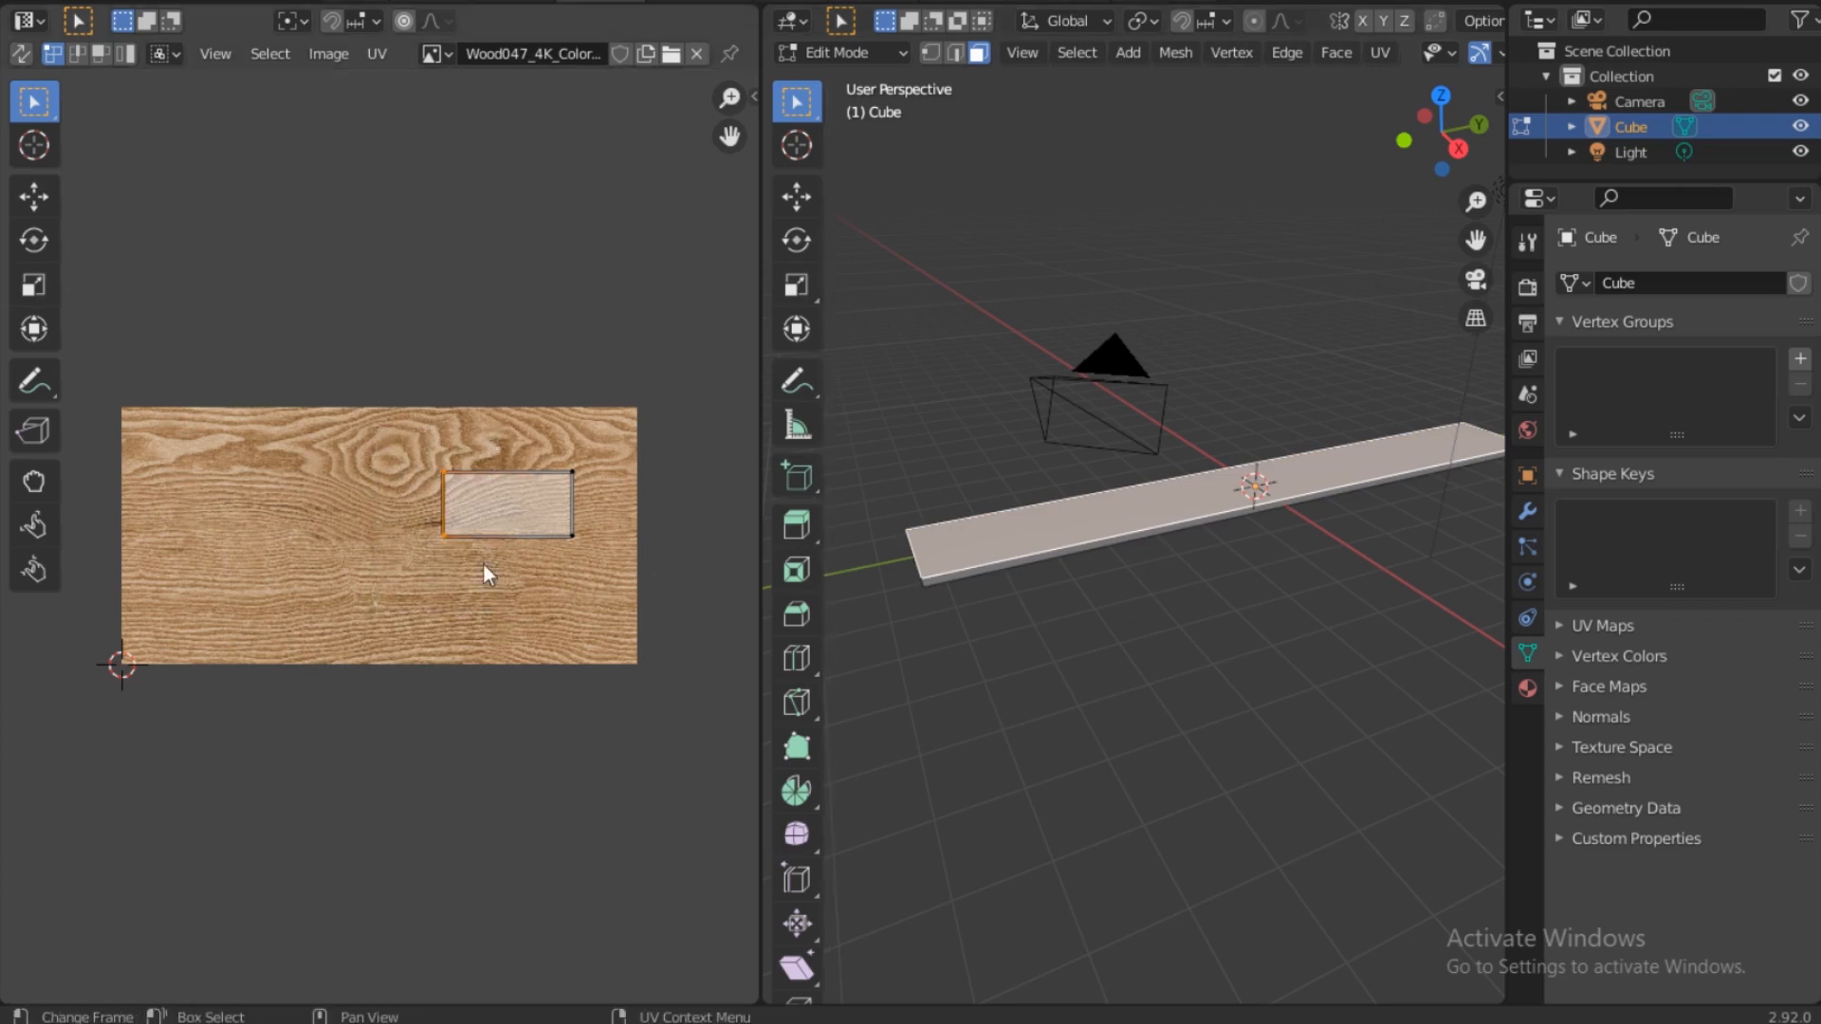
pyautogui.click(33, 197)
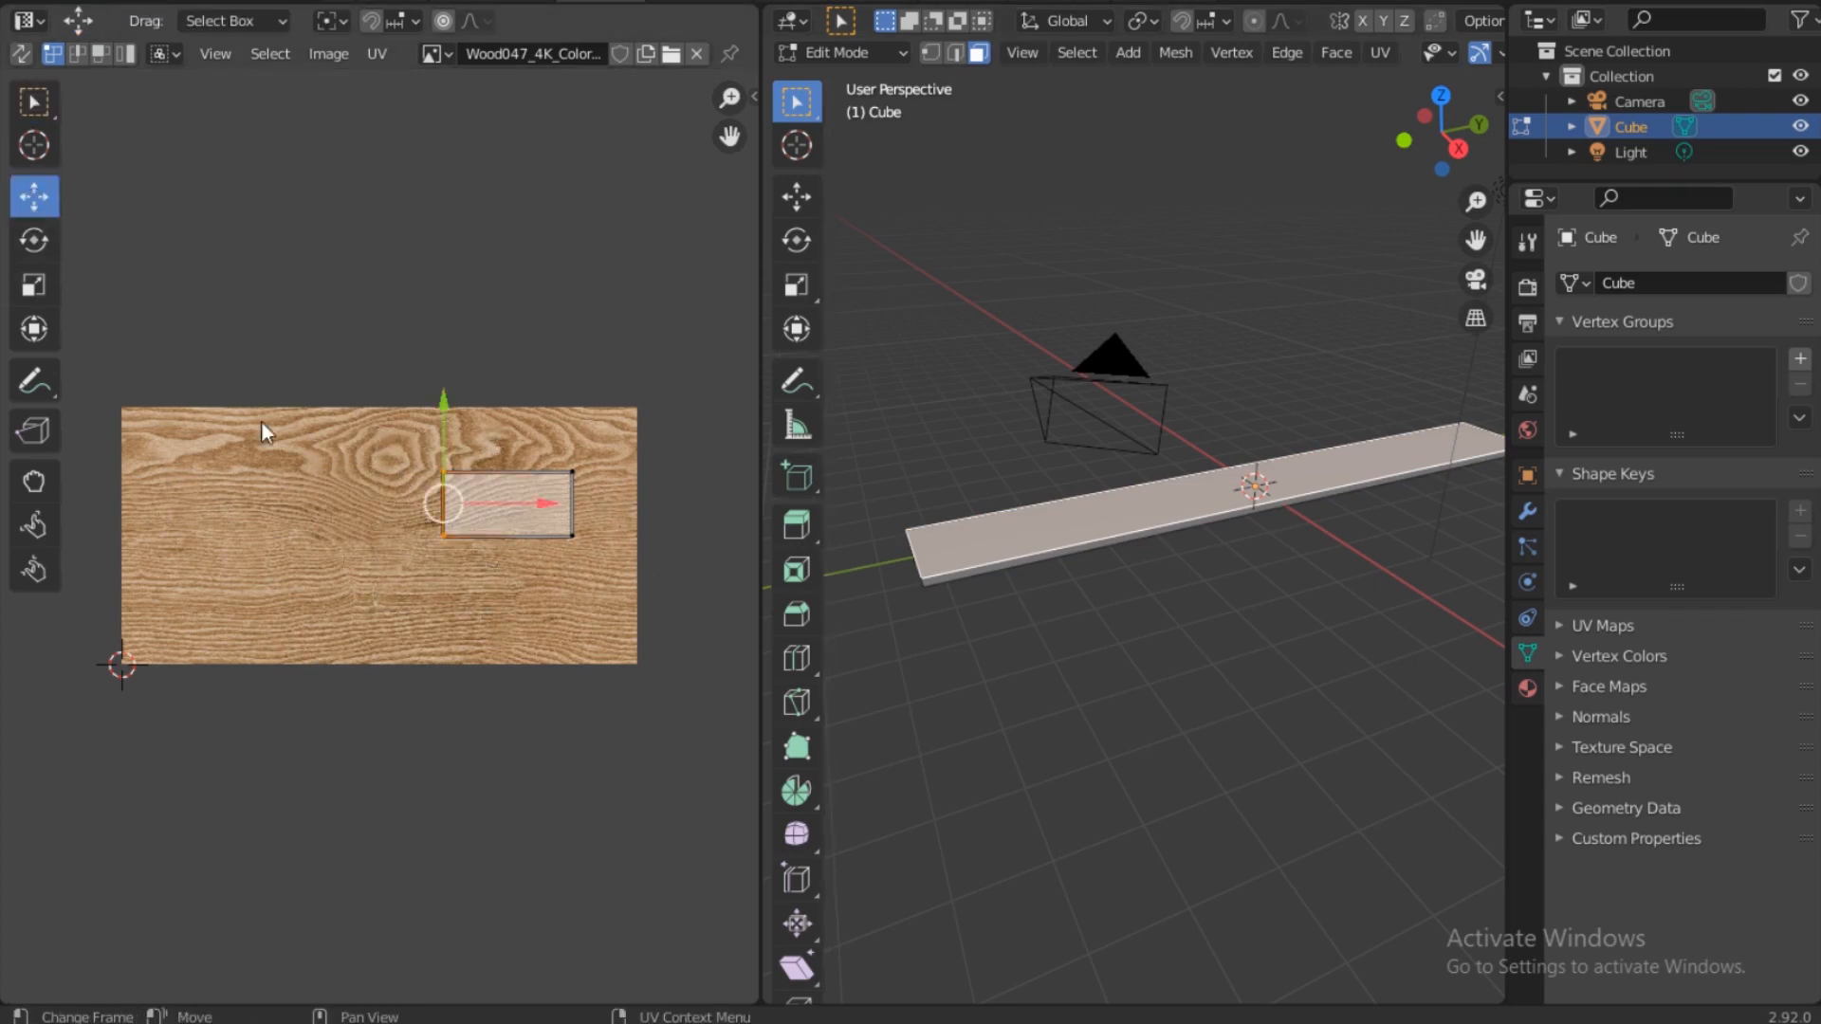
pyautogui.moveTo(549, 504); pyautogui.dragTo(234, 504)
pyautogui.click(588, 516)
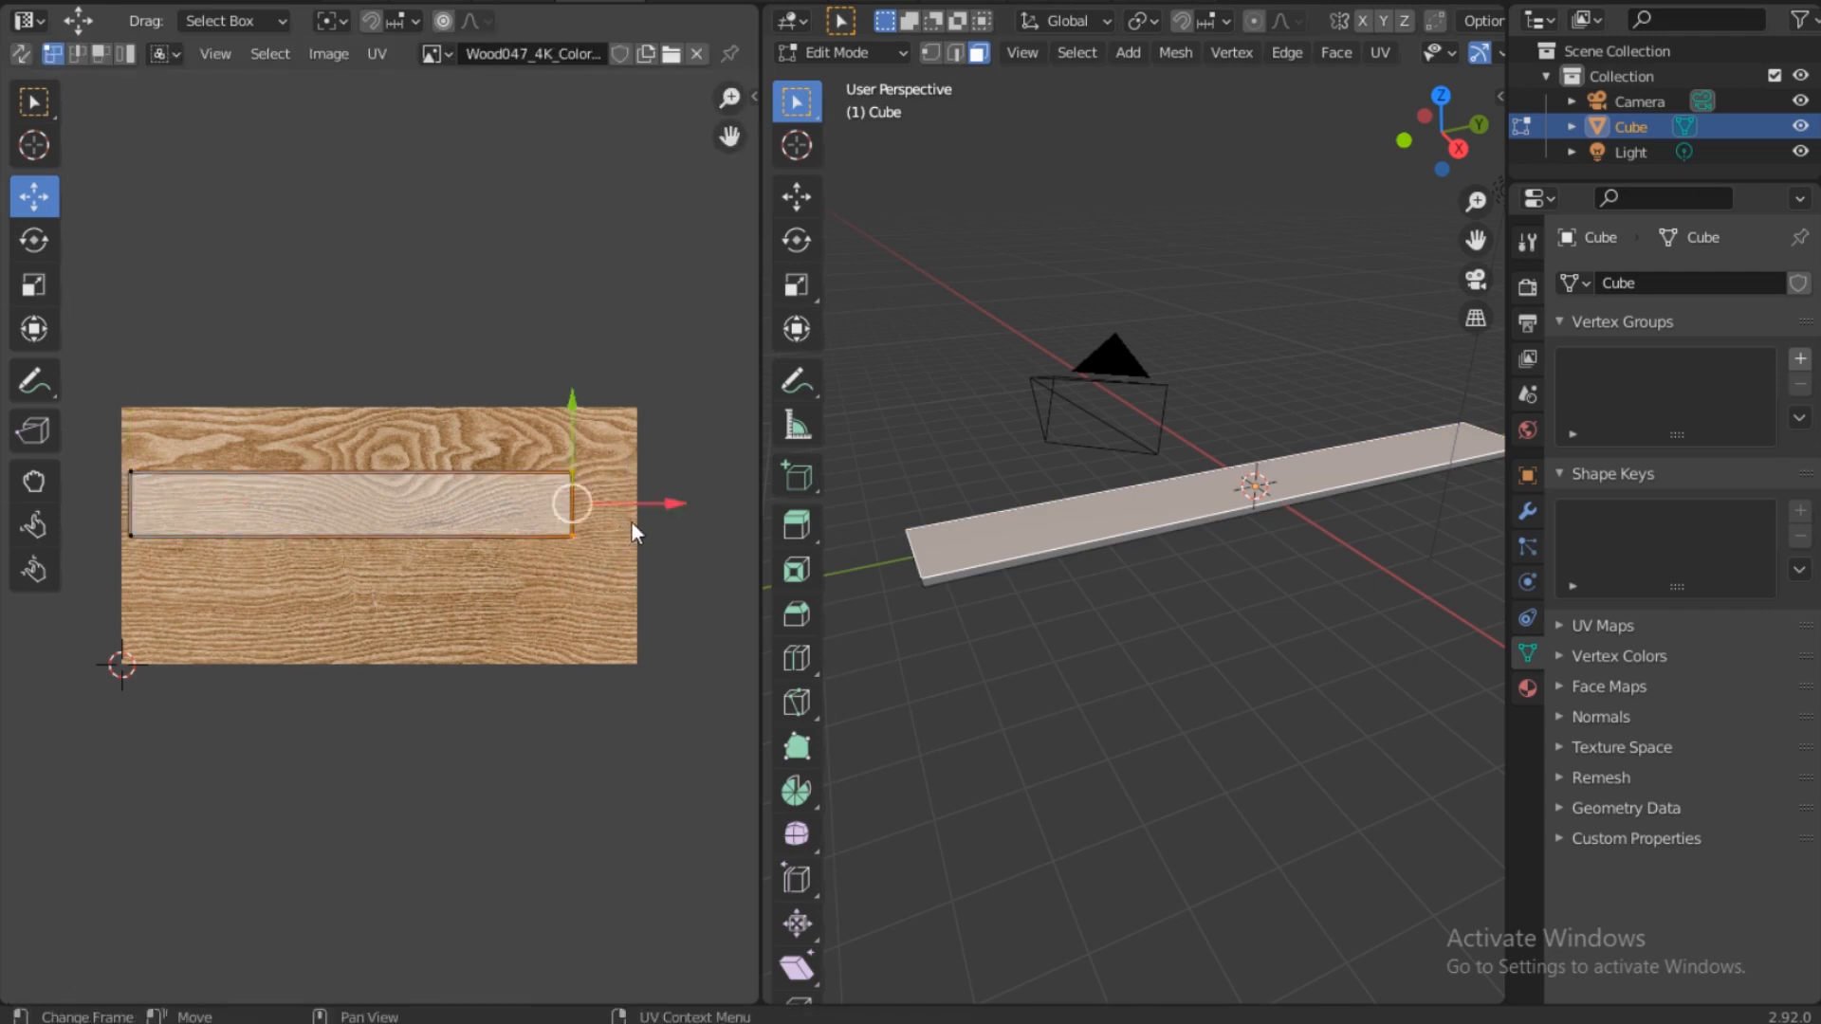
pyautogui.moveTo(668, 503); pyautogui.dragTo(705, 538)
# Step: Stretch the UVs of the plank's underside face across nearly the full width of the wood texture
pyautogui.moveTo(1425, 154); pyautogui.dragTo(1248, 351)
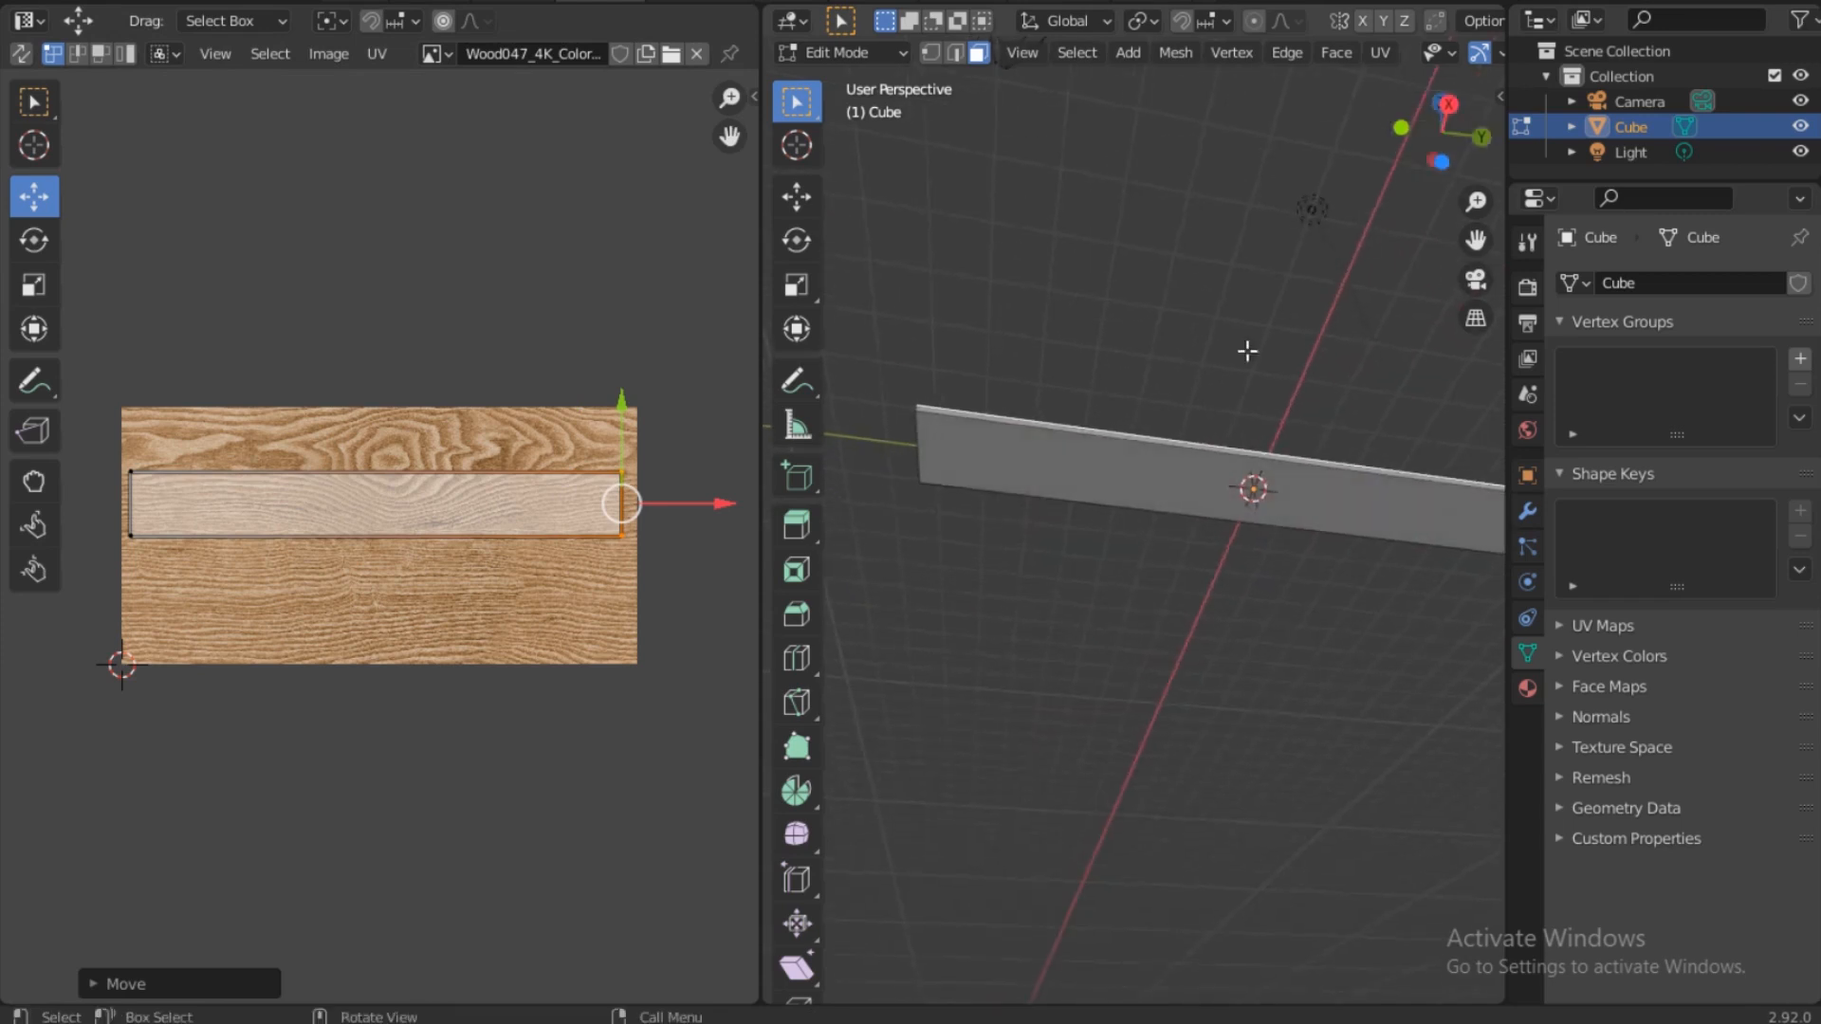
pyautogui.click(1126, 457)
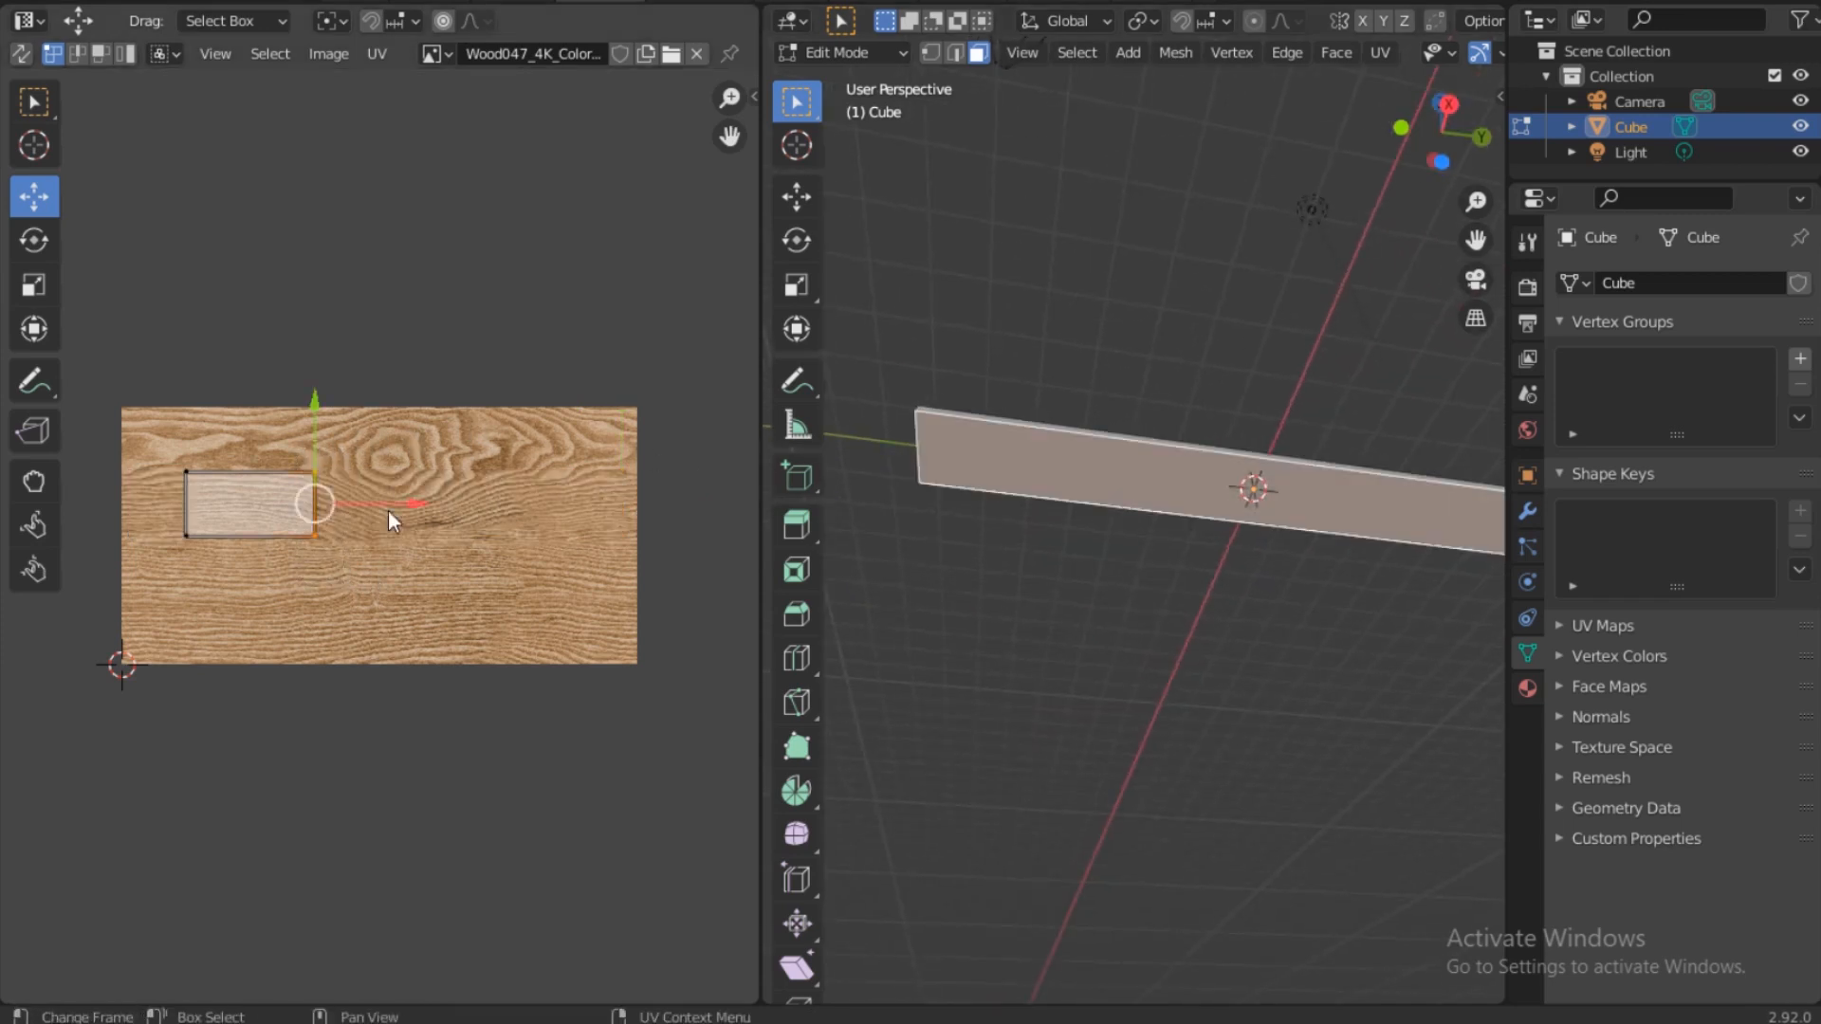
pyautogui.moveTo(413, 499); pyautogui.dragTo(730, 494)
pyautogui.moveTo(129, 451); pyautogui.dragTo(241, 569)
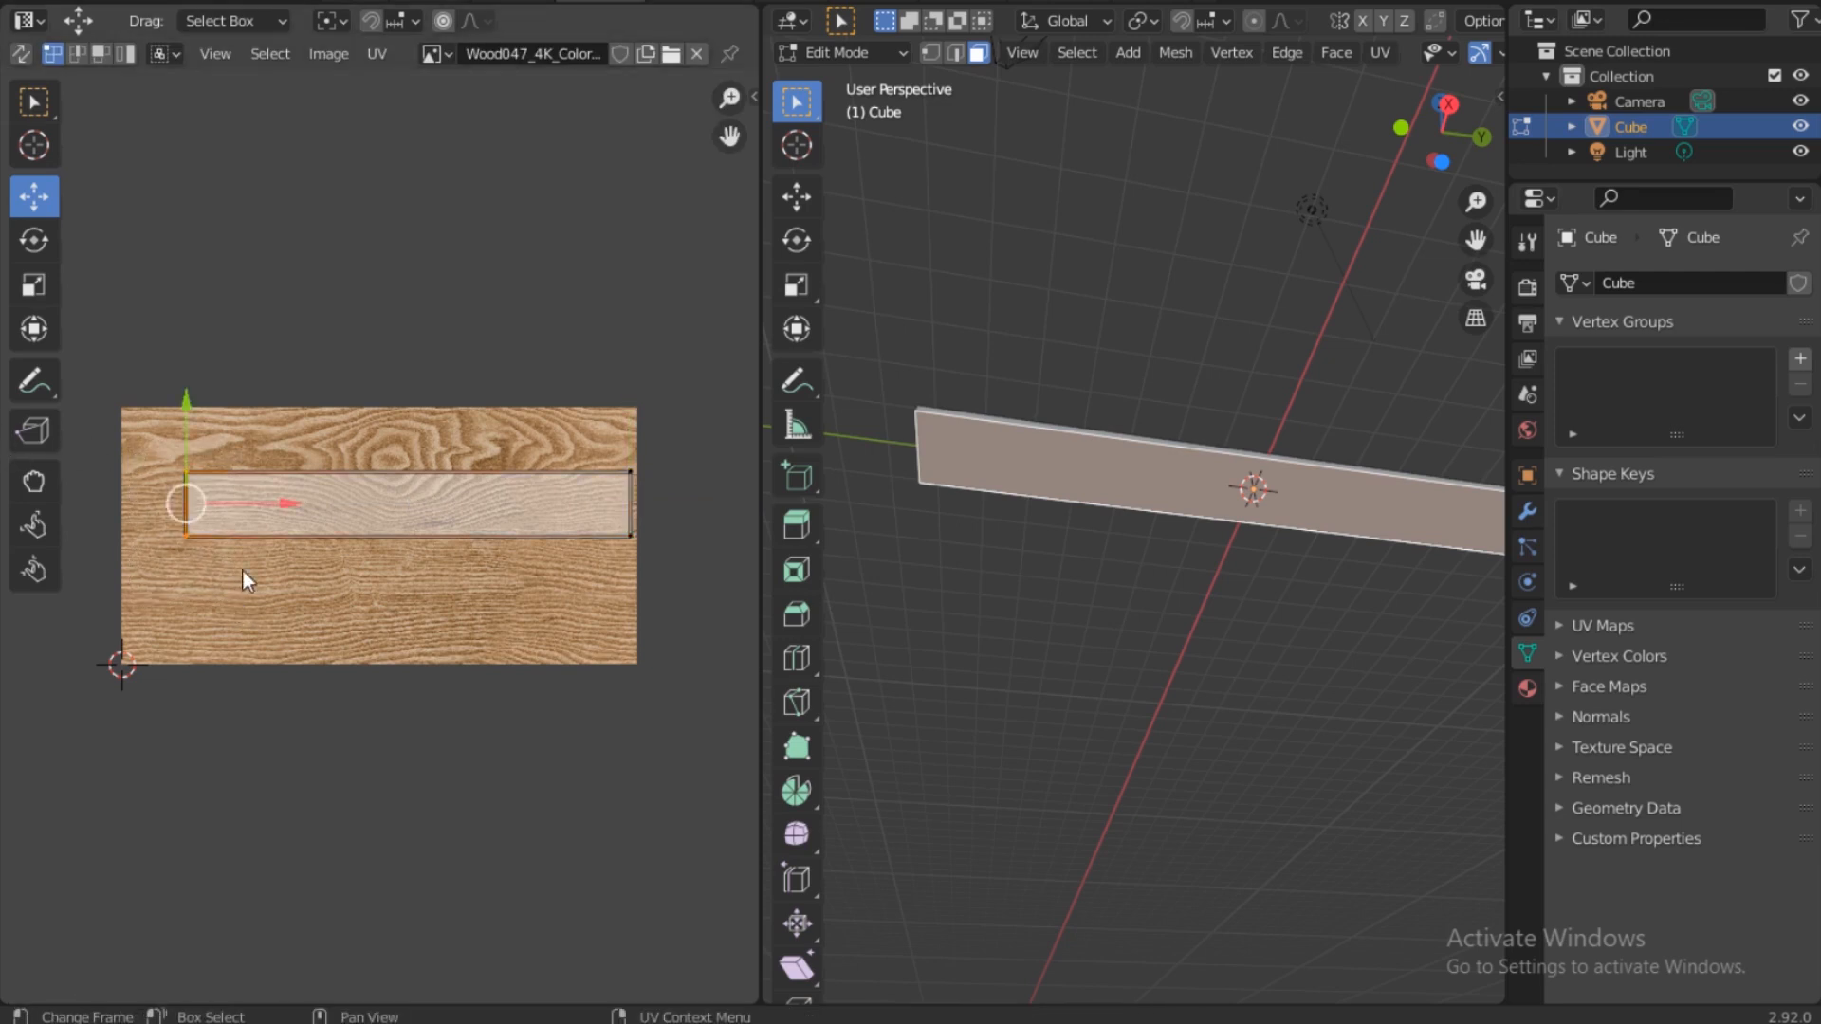
pyautogui.moveTo(279, 505); pyautogui.dragTo(226, 505)
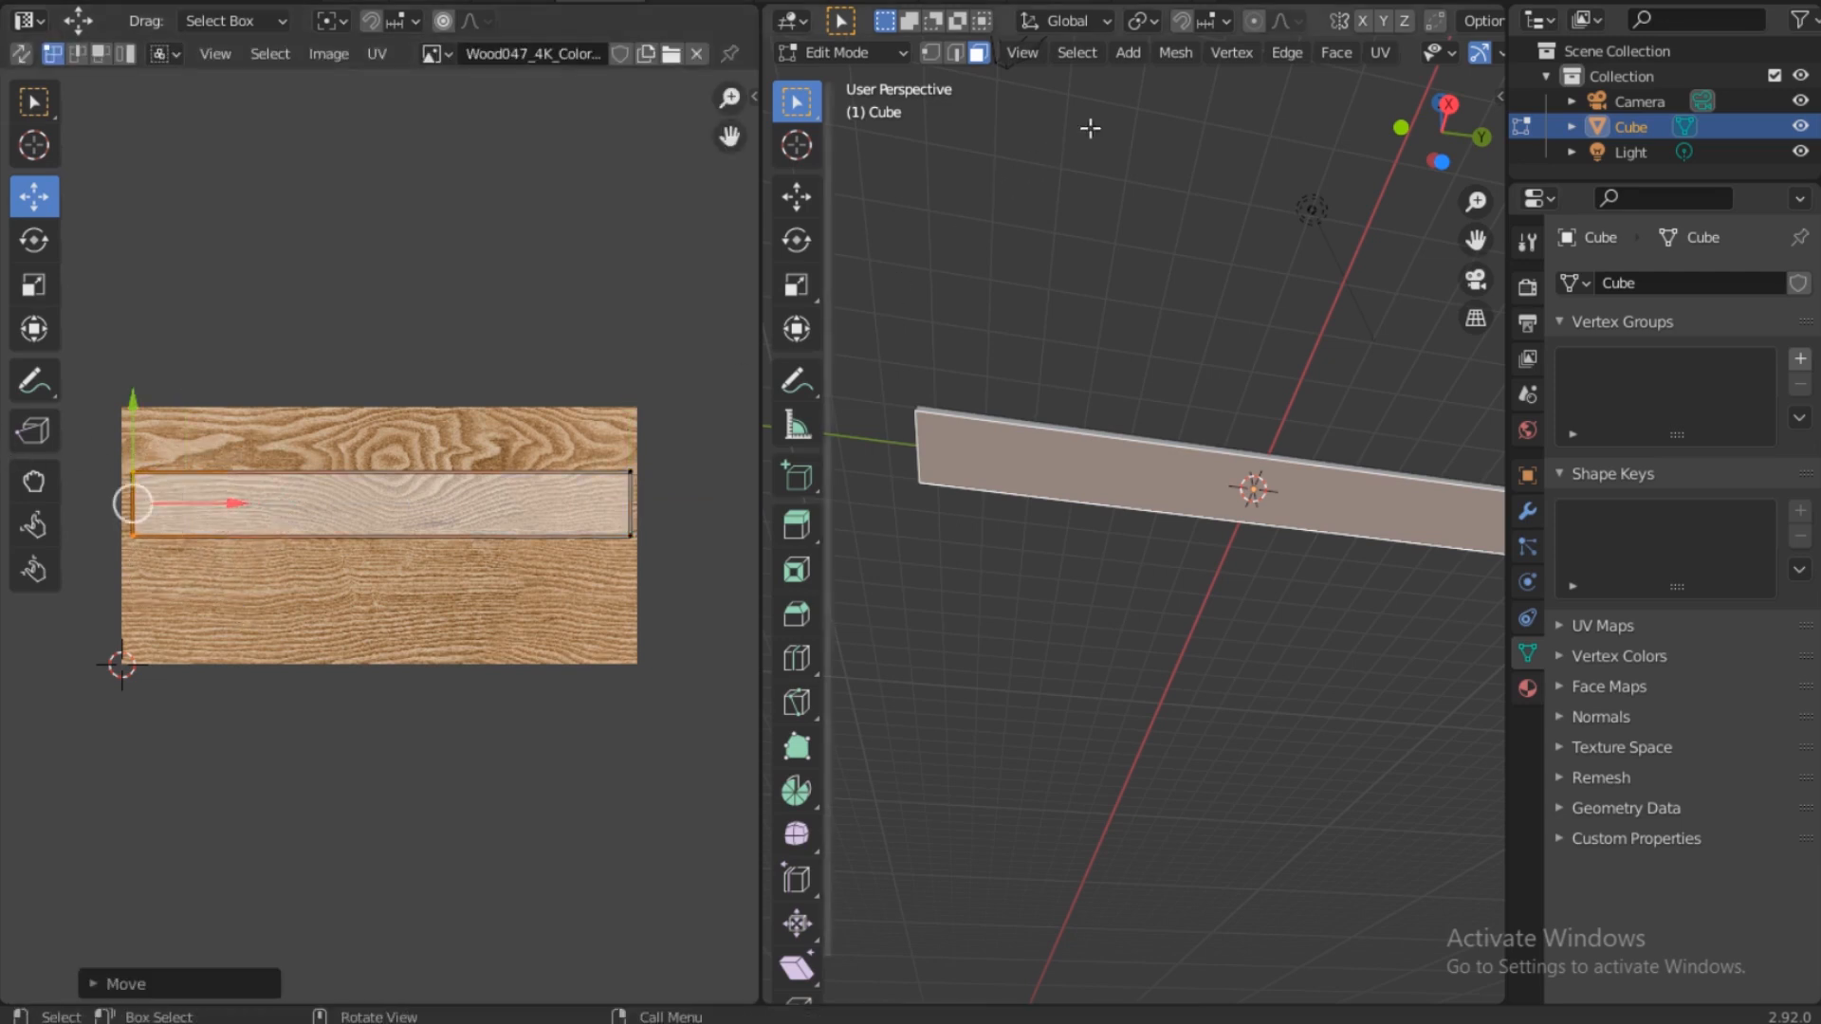
# Step: Stretch the UVs of the plank's long side face across nearly the full width of the wood texture
pyautogui.moveTo(1428, 149); pyautogui.dragTo(1280, 396)
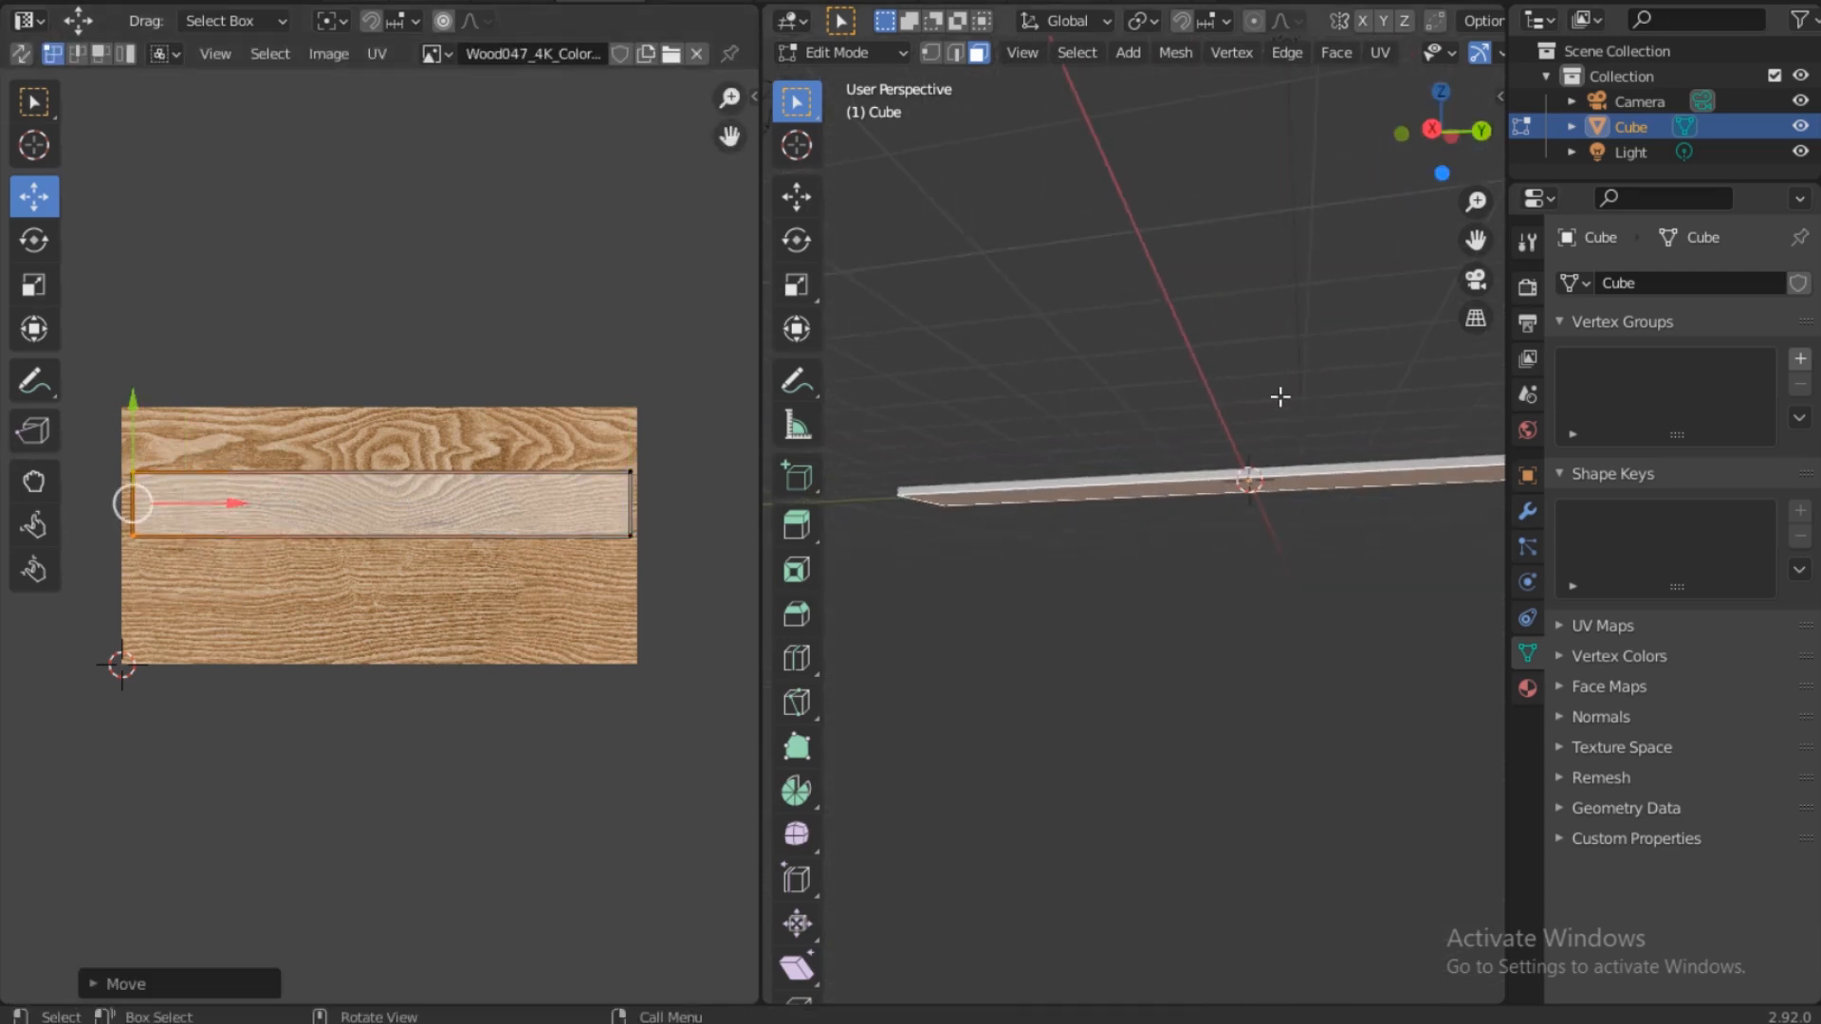
pyautogui.hotkey('ctrl', 'z')
pyautogui.hotkey('ctrl', 'z')
pyautogui.hotkey('ctrl', 'z')
pyautogui.moveTo(366, 440); pyautogui.dragTo(496, 569)
pyautogui.moveTo(546, 502); pyautogui.dragTo(744, 503)
pyautogui.click(318, 522)
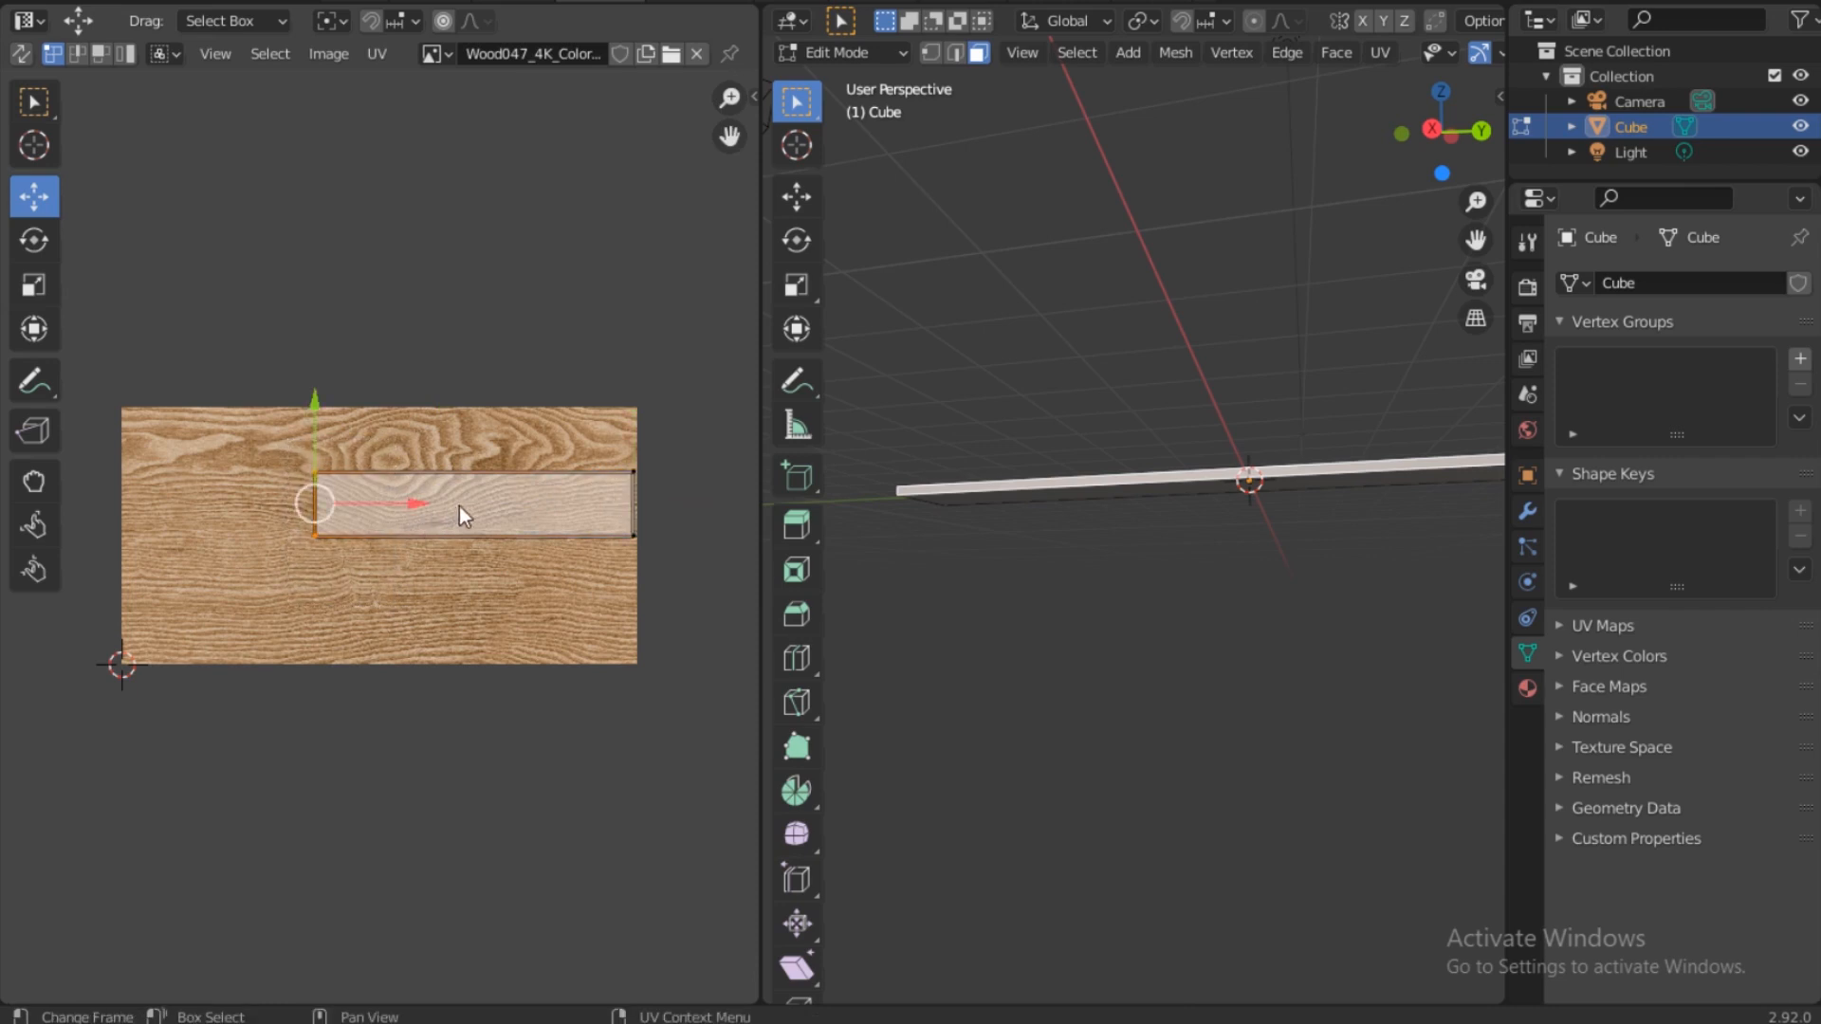
pyautogui.moveTo(407, 507); pyautogui.dragTo(122, 450)
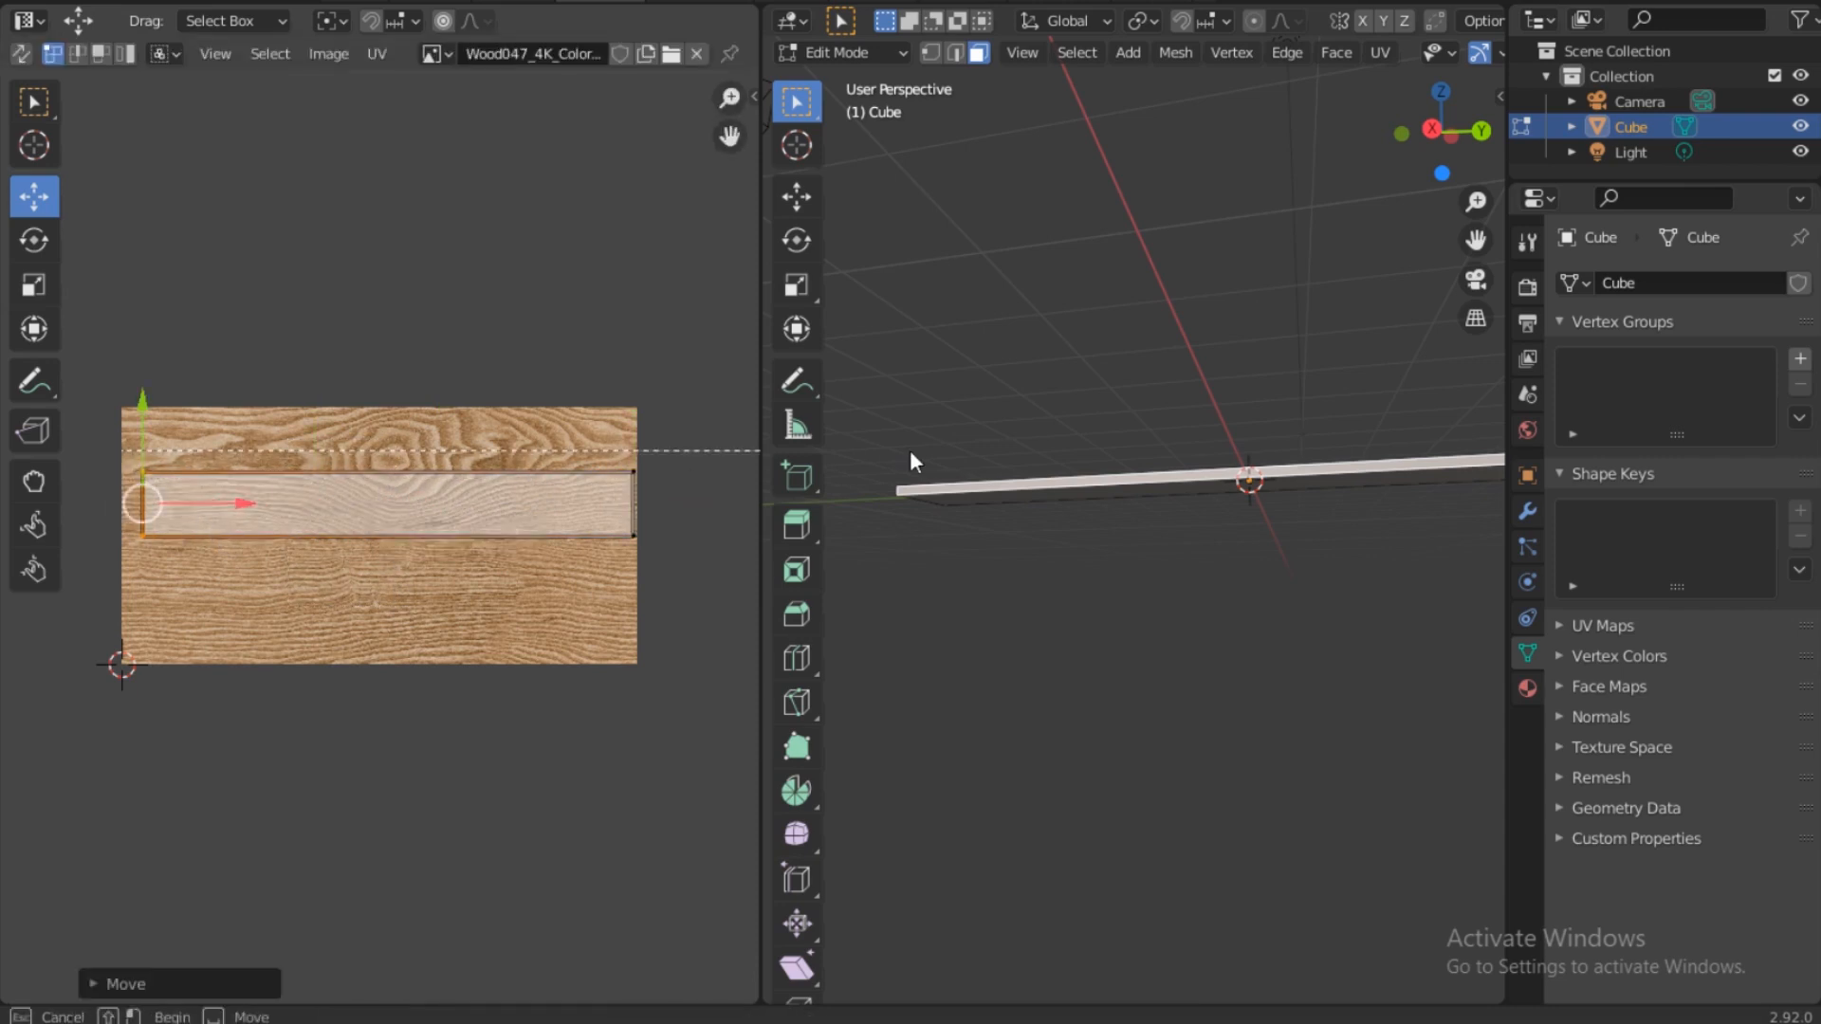
# Step: Lower the upper edge of the long side face's UVs so the face covers only a thin strip of the texture
pyautogui.moveTo(910, 499); pyautogui.dragTo(911, 499)
pyautogui.moveTo(385, 372); pyautogui.dragTo(388, 426)
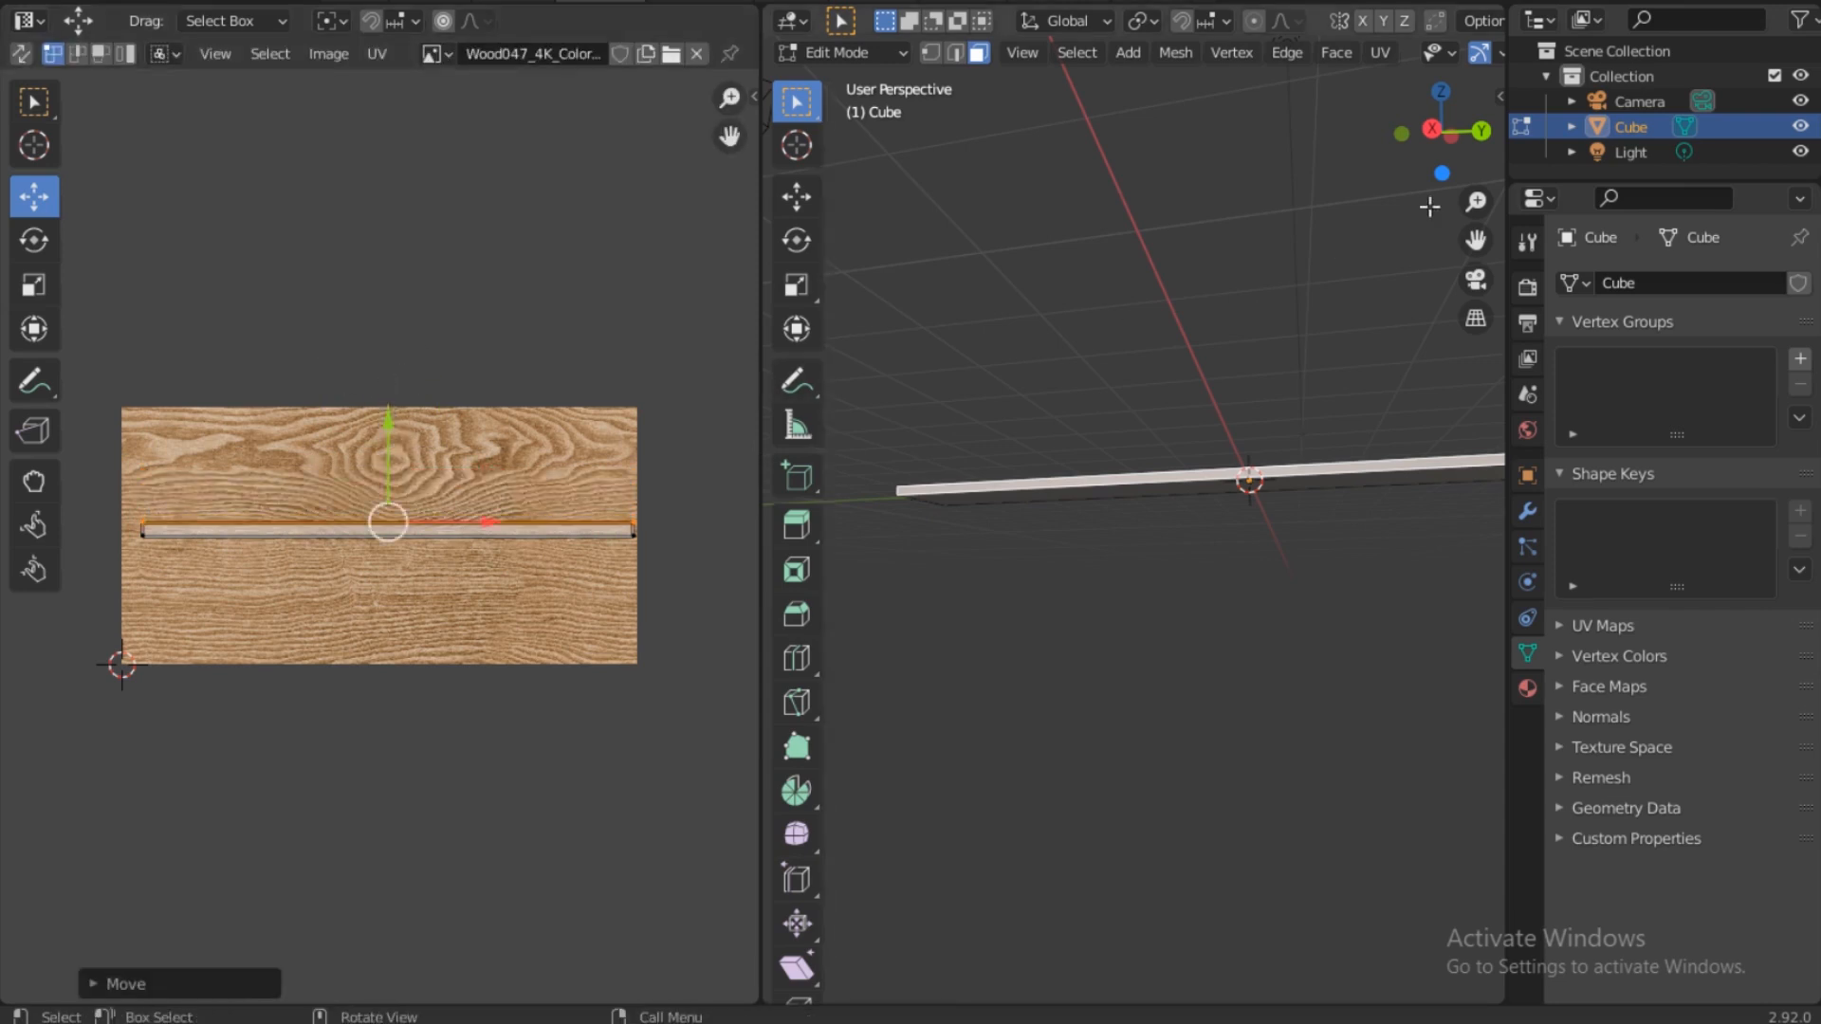
pyautogui.moveTo(1446, 135); pyautogui.dragTo(1416, 174)
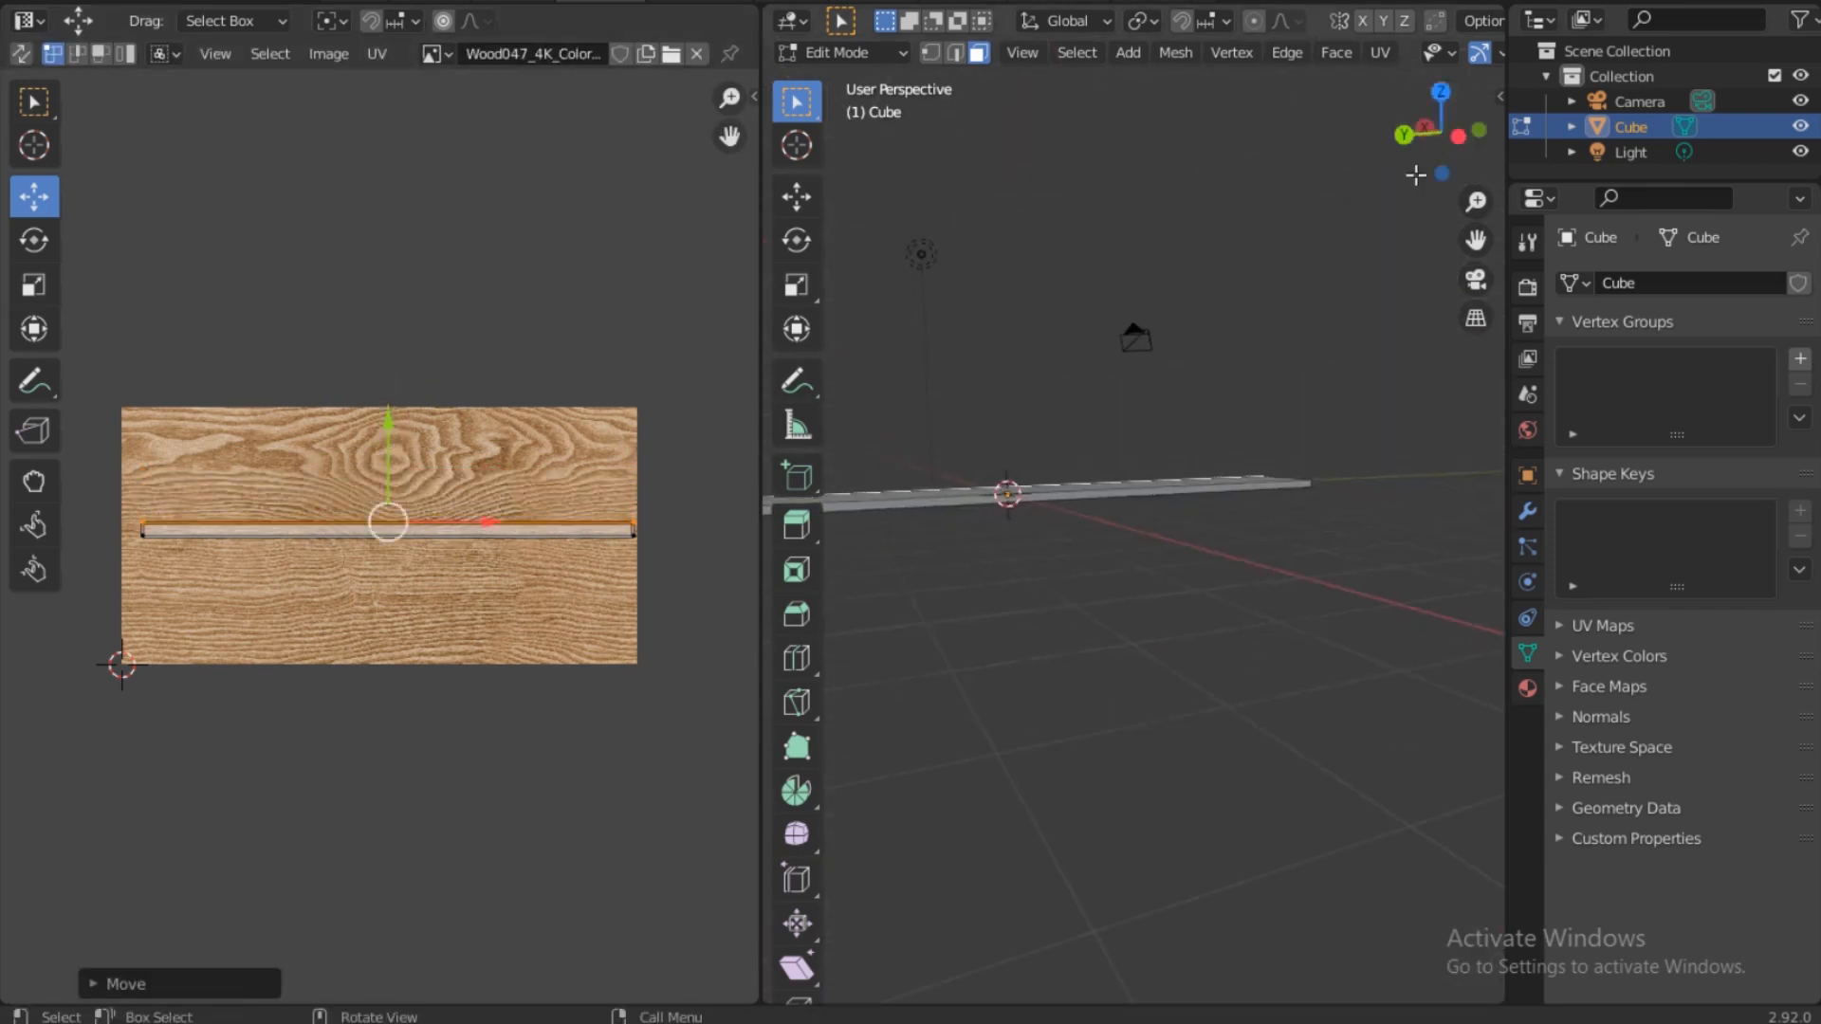
# Step: Flatten the UVs of the opposite long side face to a thin strip and stretch them across nearly the full texture width
pyautogui.click(1073, 497)
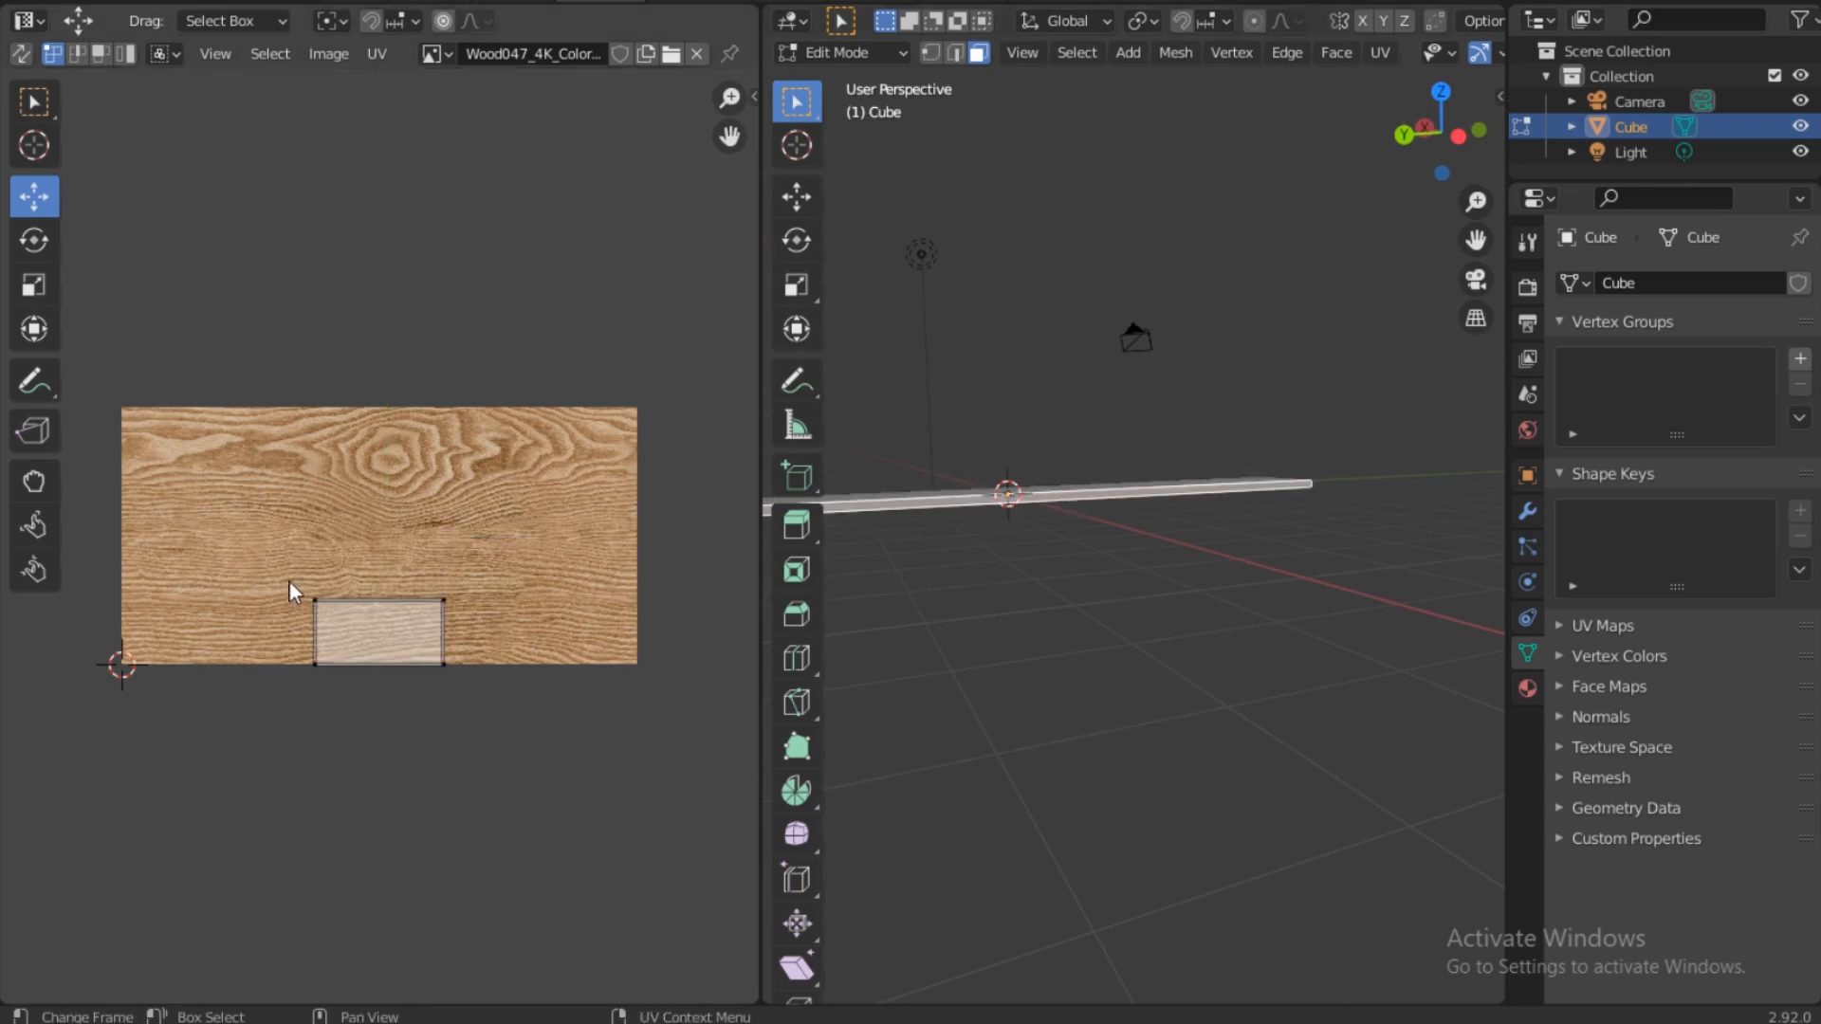
pyautogui.moveTo(378, 512); pyautogui.dragTo(379, 571)
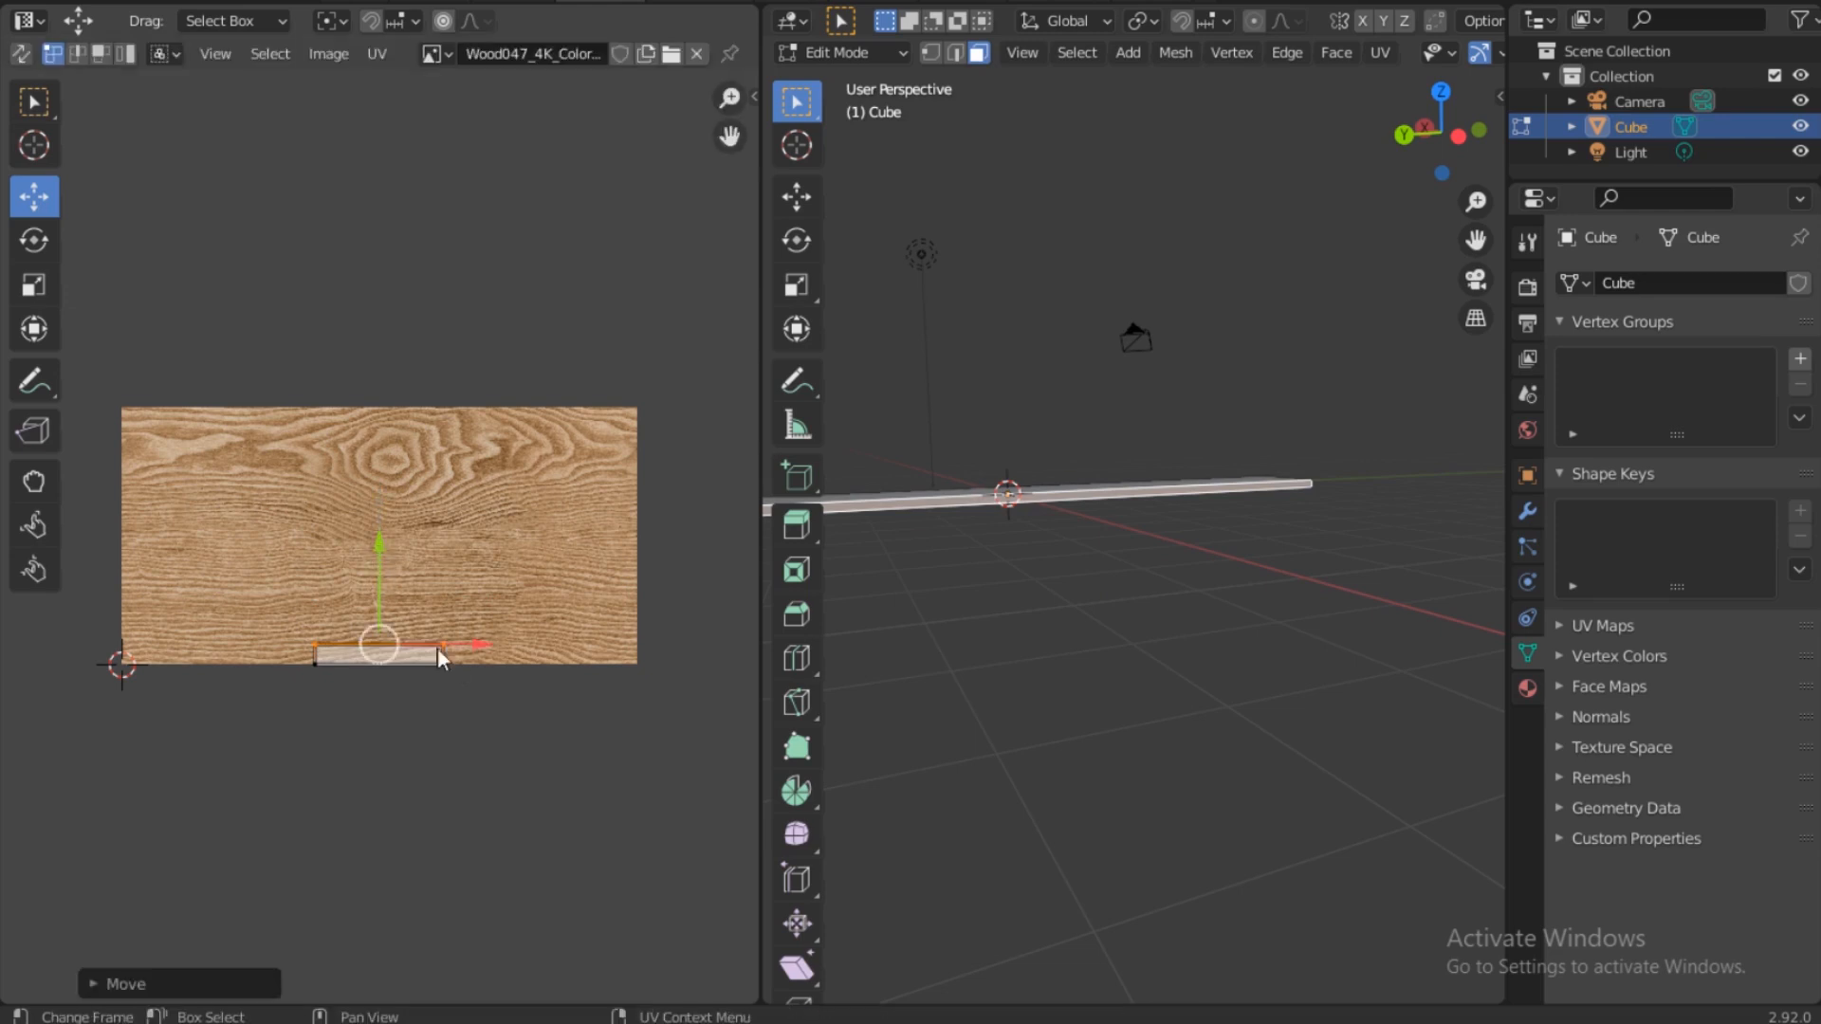
pyautogui.click(446, 657)
pyautogui.moveTo(521, 663); pyautogui.dragTo(714, 659)
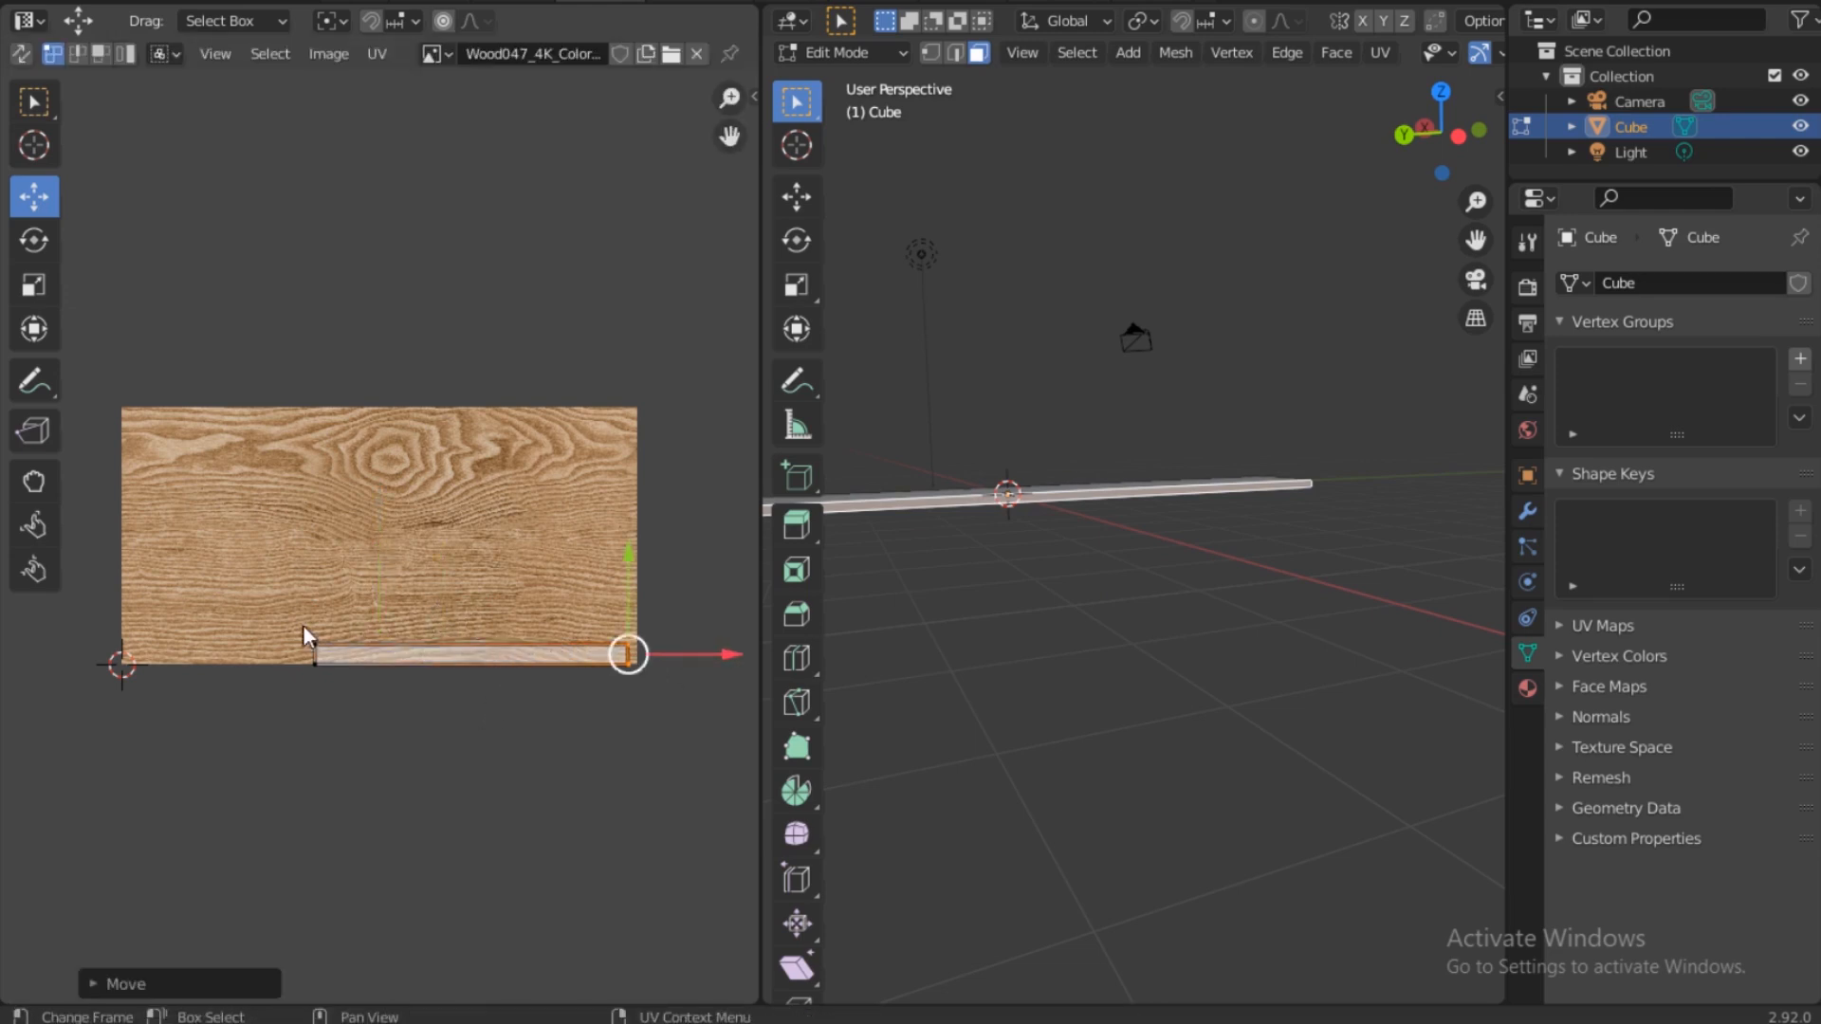
pyautogui.moveTo(267, 641); pyautogui.dragTo(361, 721)
pyautogui.moveTo(408, 662); pyautogui.dragTo(203, 668)
# Step: Lower the upper edge of the UVs of one short end face so it covers only a thin strip of the texture
pyautogui.moveTo(1420, 134); pyautogui.dragTo(1119, 145)
pyautogui.click(1271, 531)
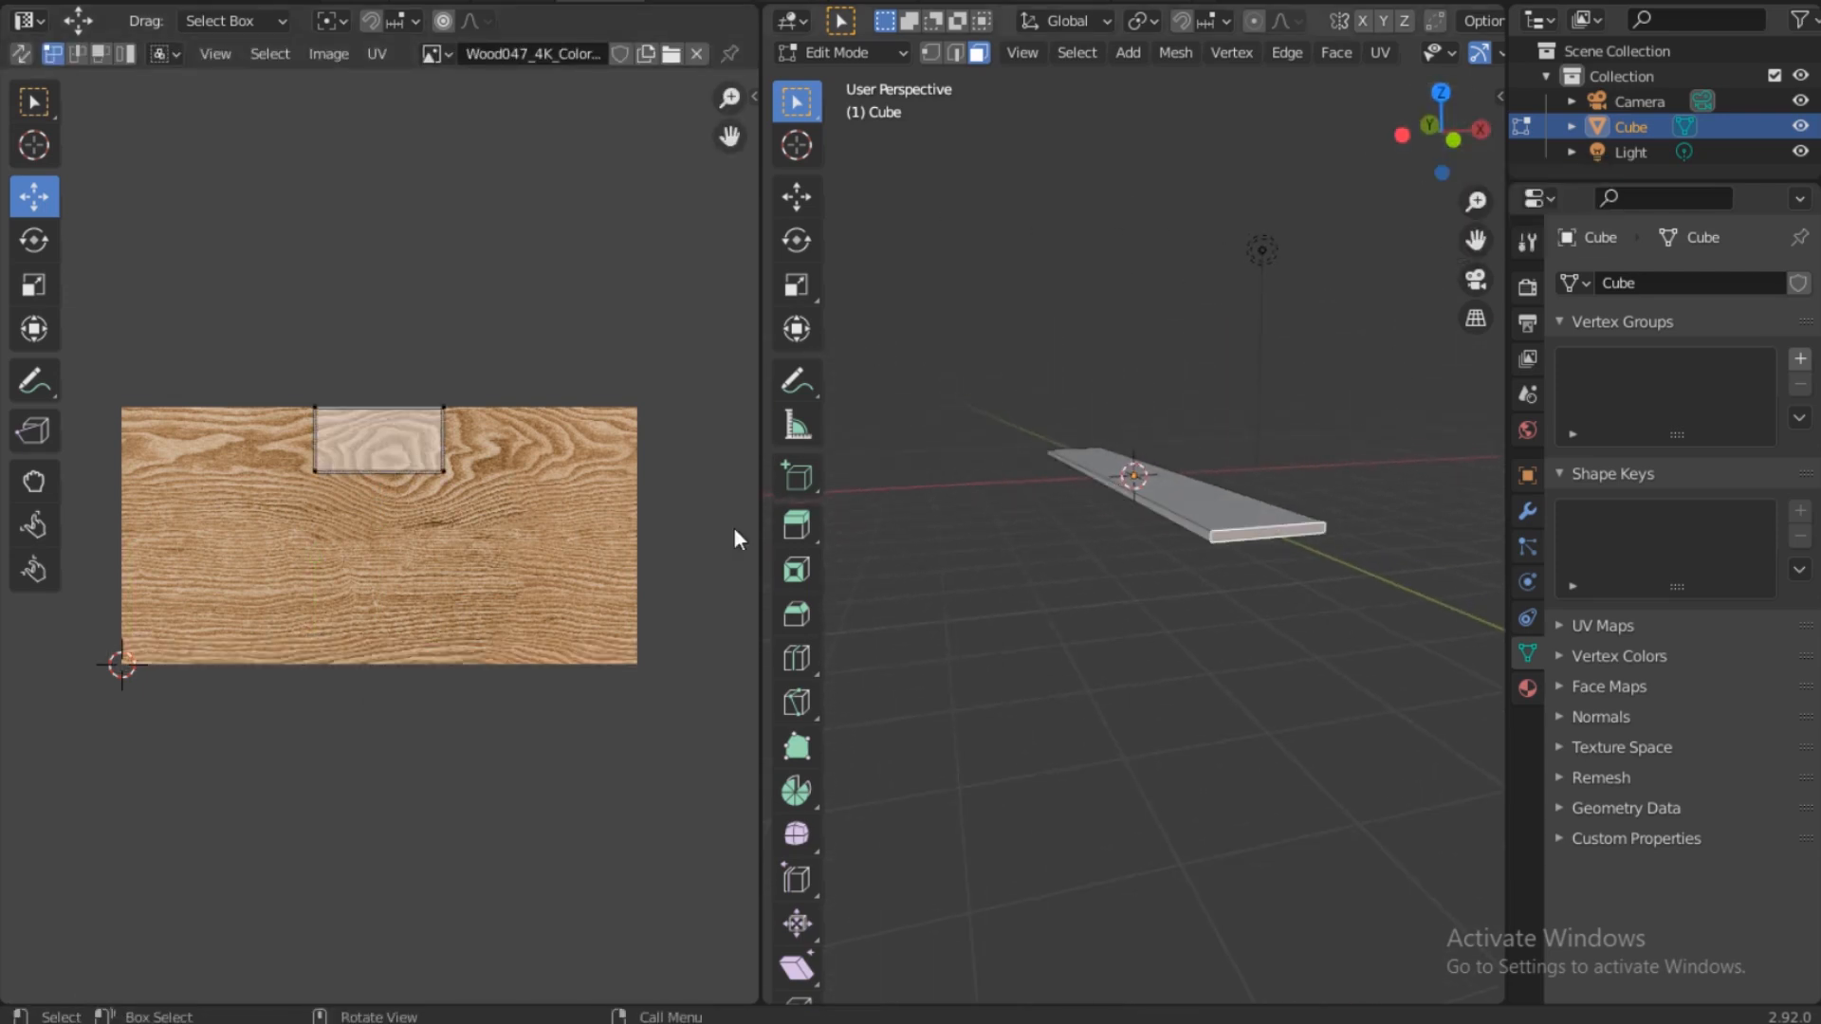
pyautogui.moveTo(284, 370); pyautogui.dragTo(491, 433)
pyautogui.moveTo(382, 332); pyautogui.dragTo(371, 381)
pyautogui.moveTo(371, 382); pyautogui.dragTo(368, 404)
# Step: Lower the upper edge of the opposite end face's UVs so that face also covers only a thin strip of the texture
pyautogui.moveTo(1431, 125); pyautogui.dragTo(999, 97)
pyautogui.scroll(-3, 1001, 282)
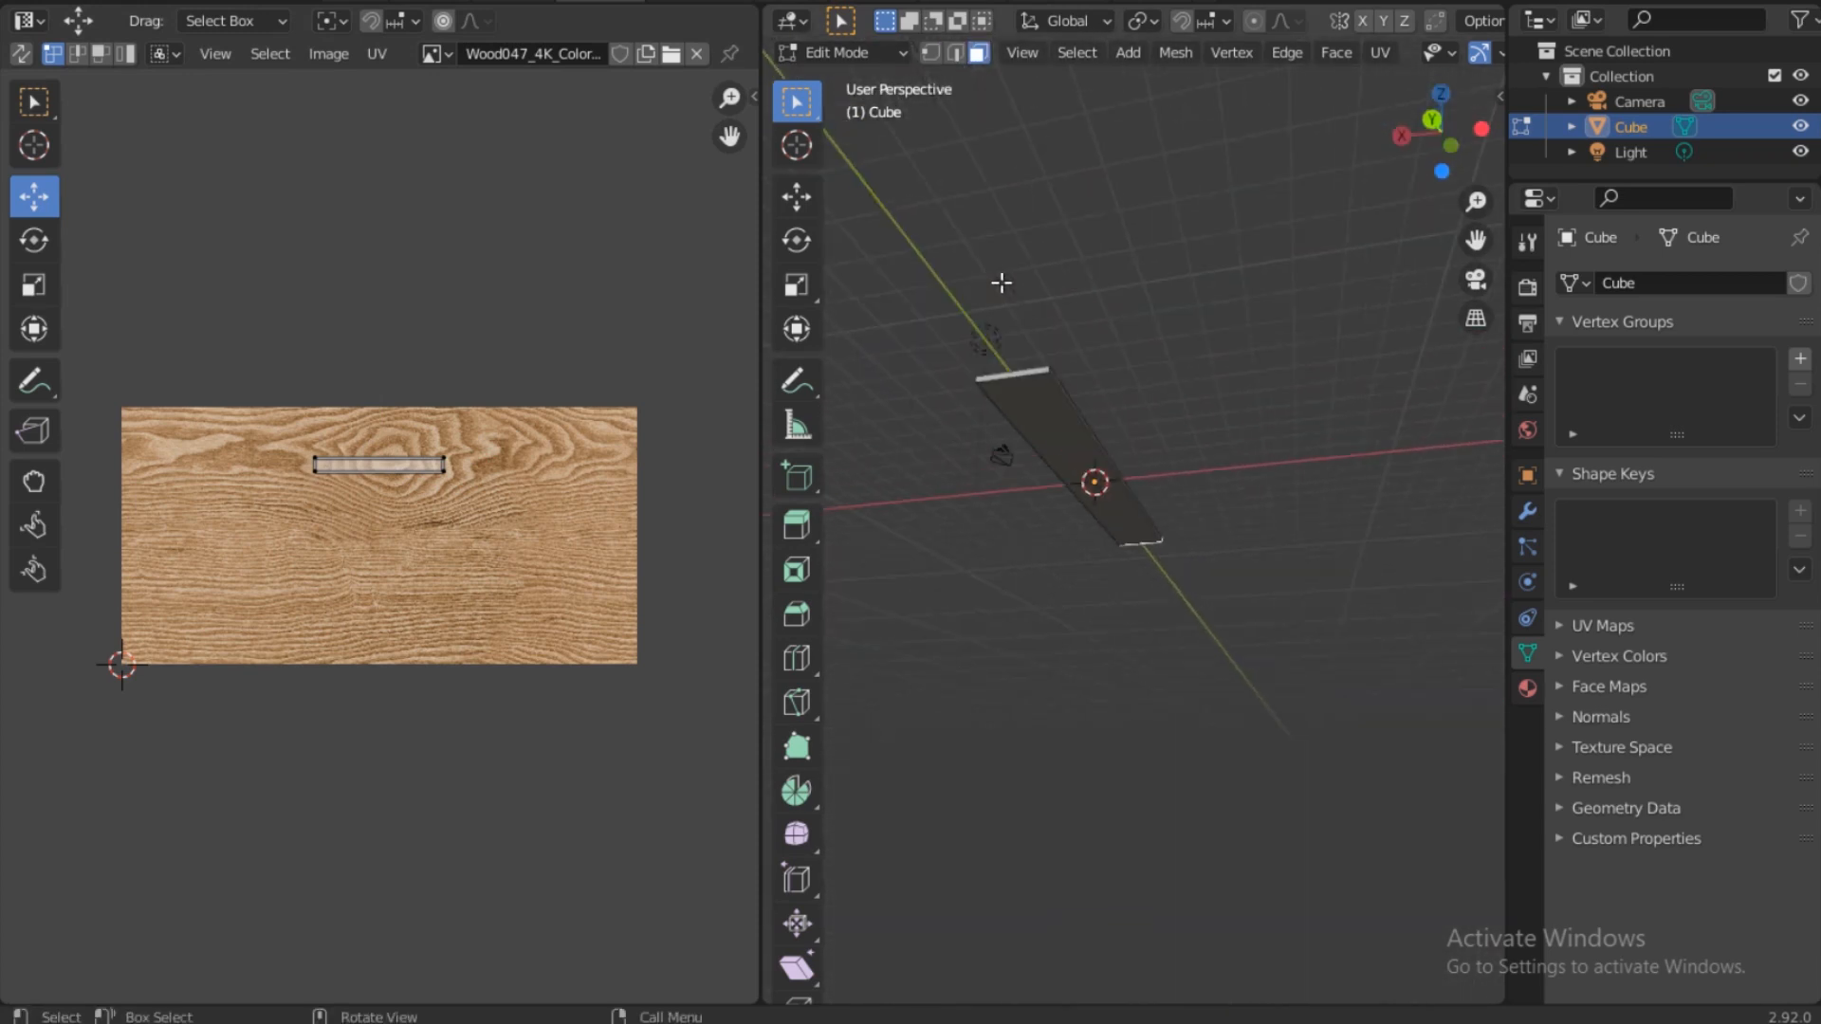
pyautogui.click(1029, 372)
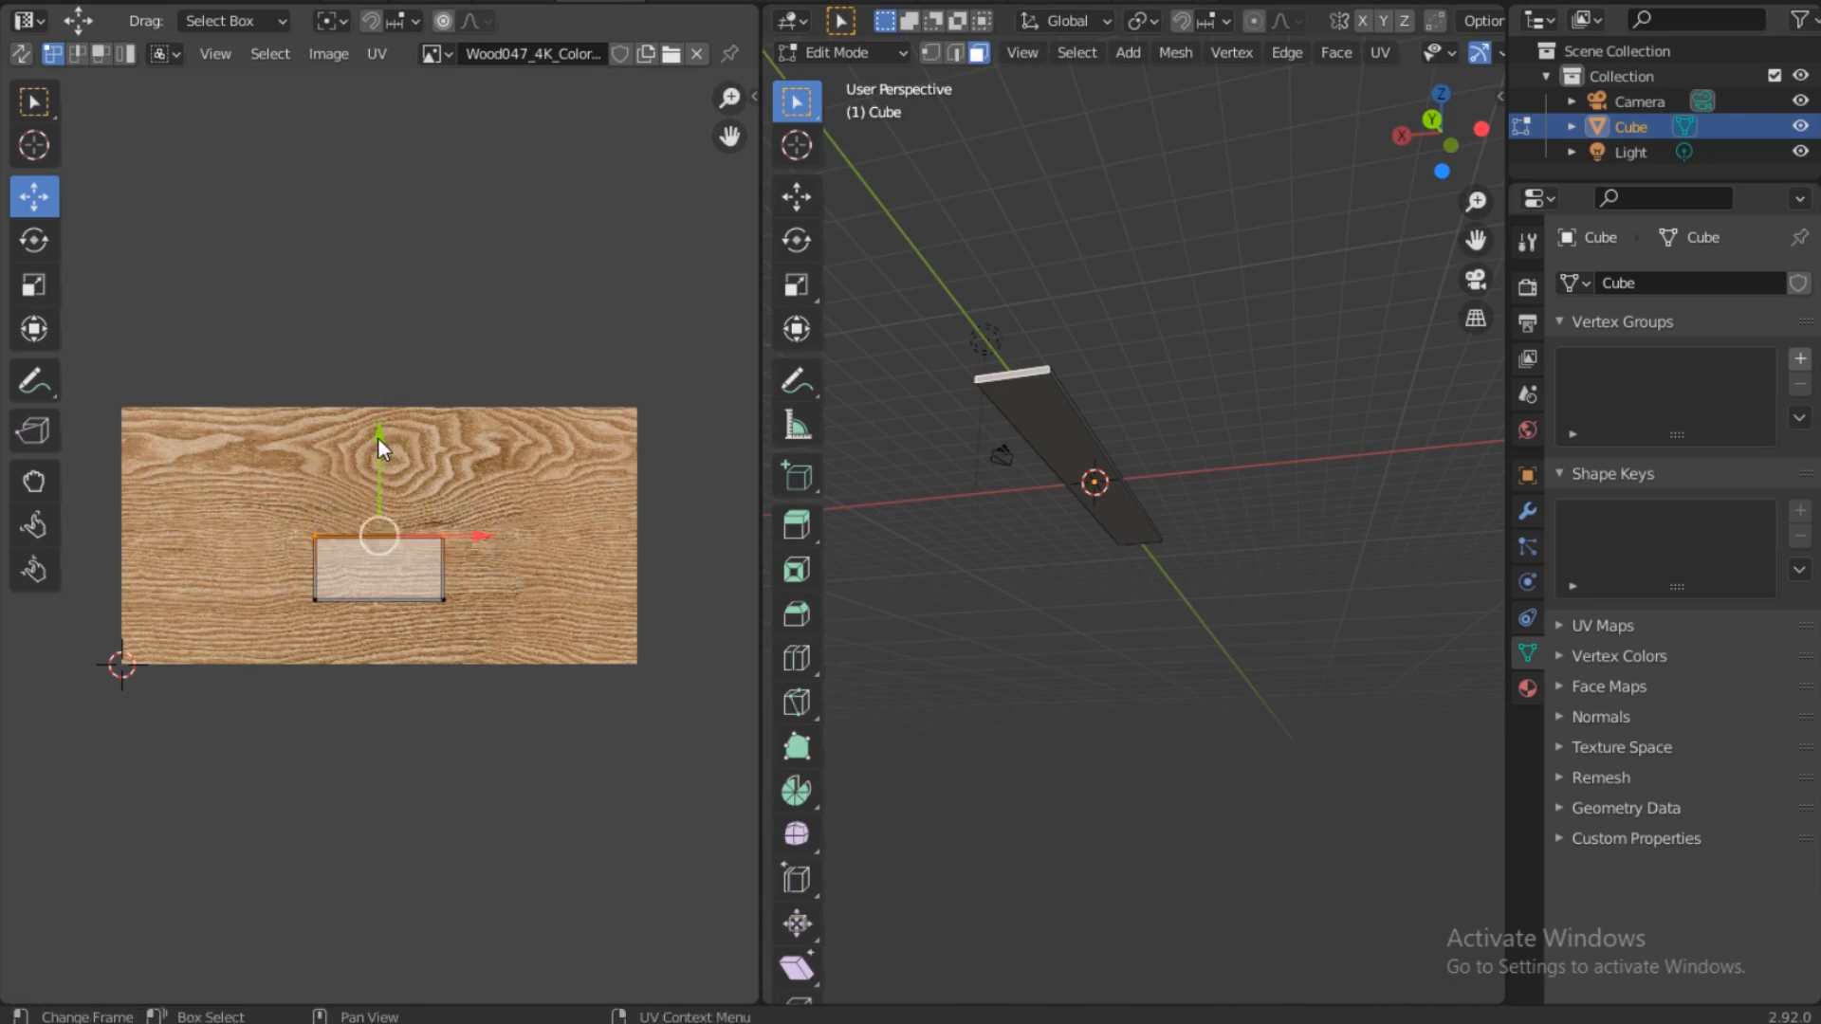
pyautogui.moveTo(379, 441); pyautogui.dragTo(377, 500)
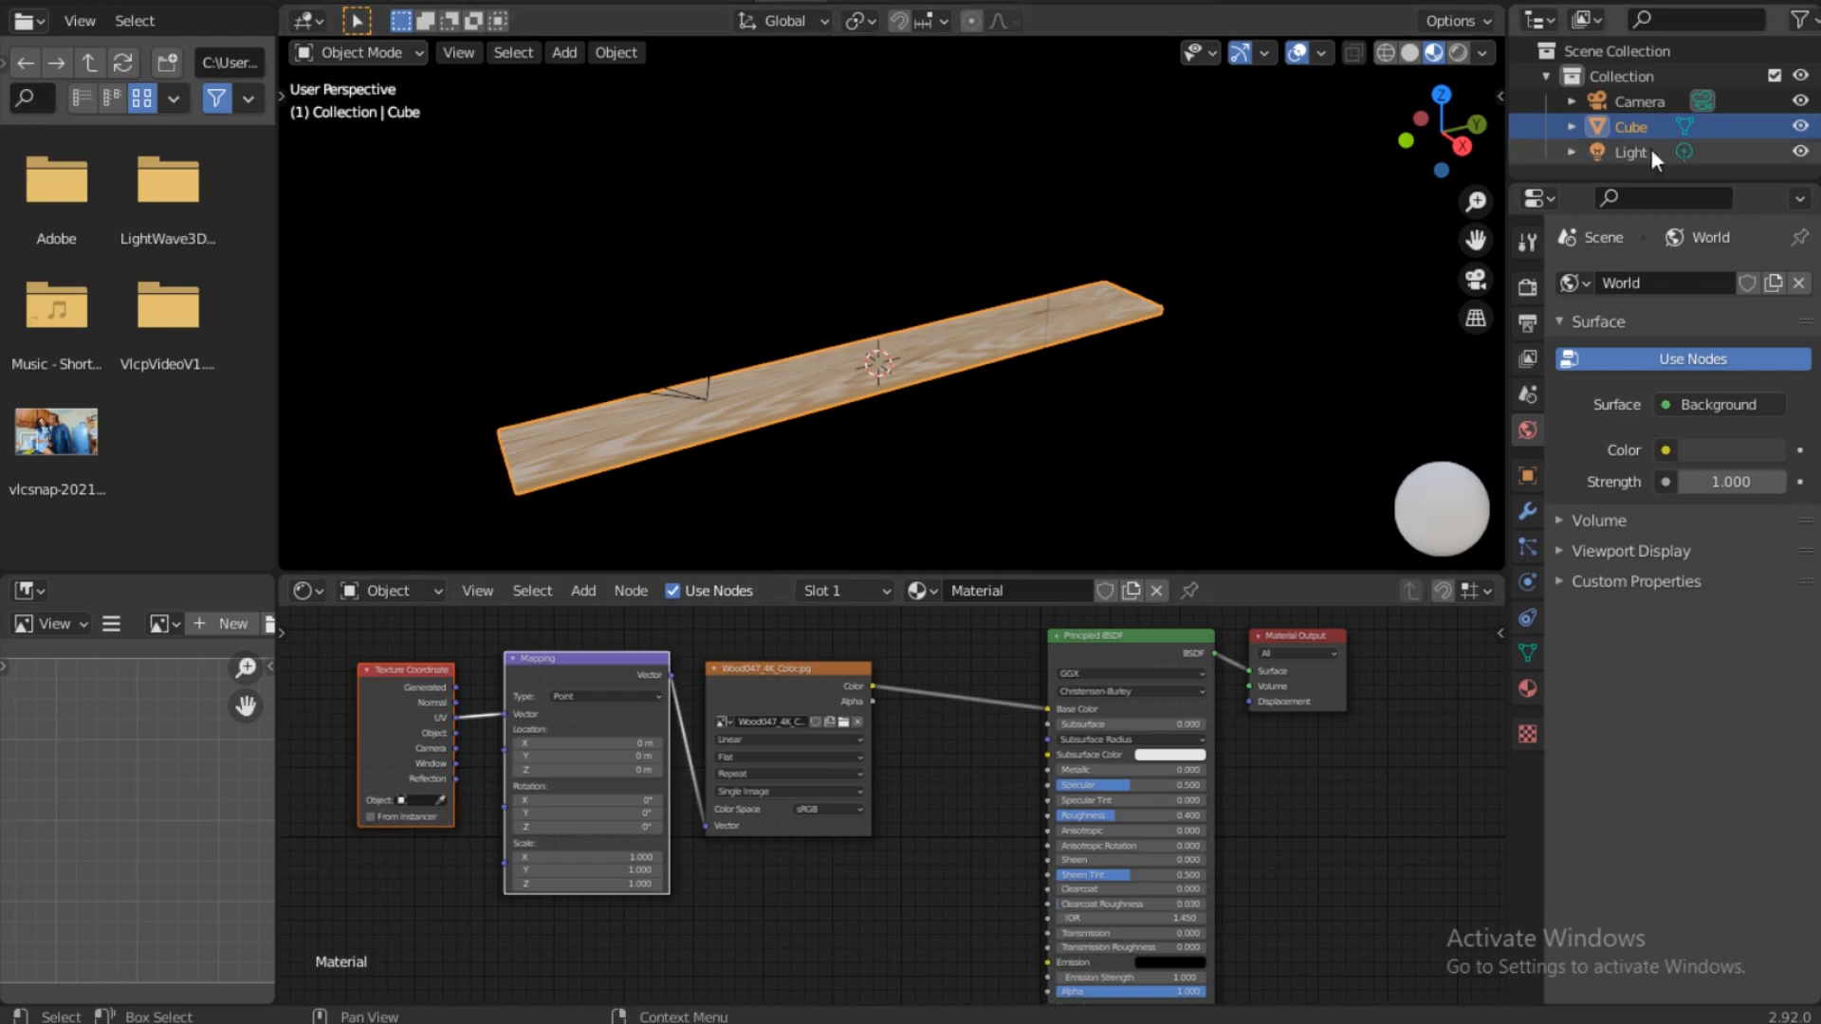
pyautogui.moveTo(1440, 133); pyautogui.dragTo(1461, 228)
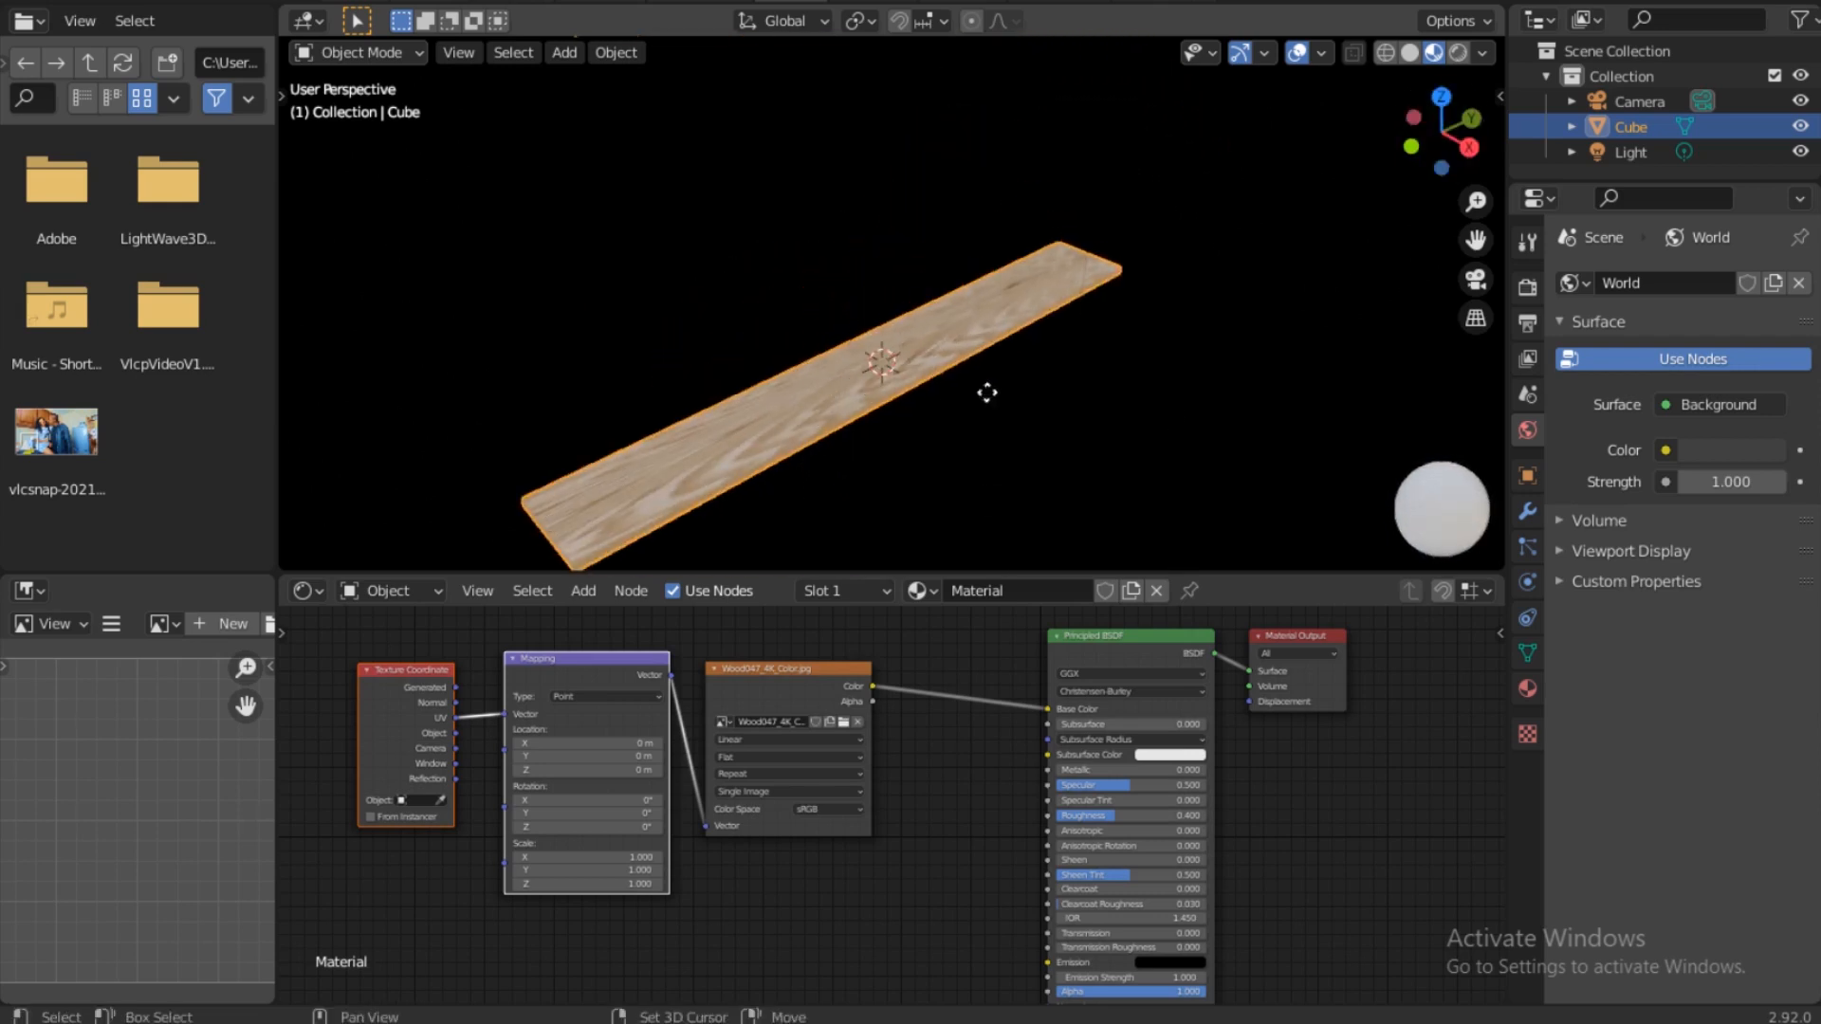
pyautogui.hotkey('shift', 'd')
pyautogui.click(1100, 403)
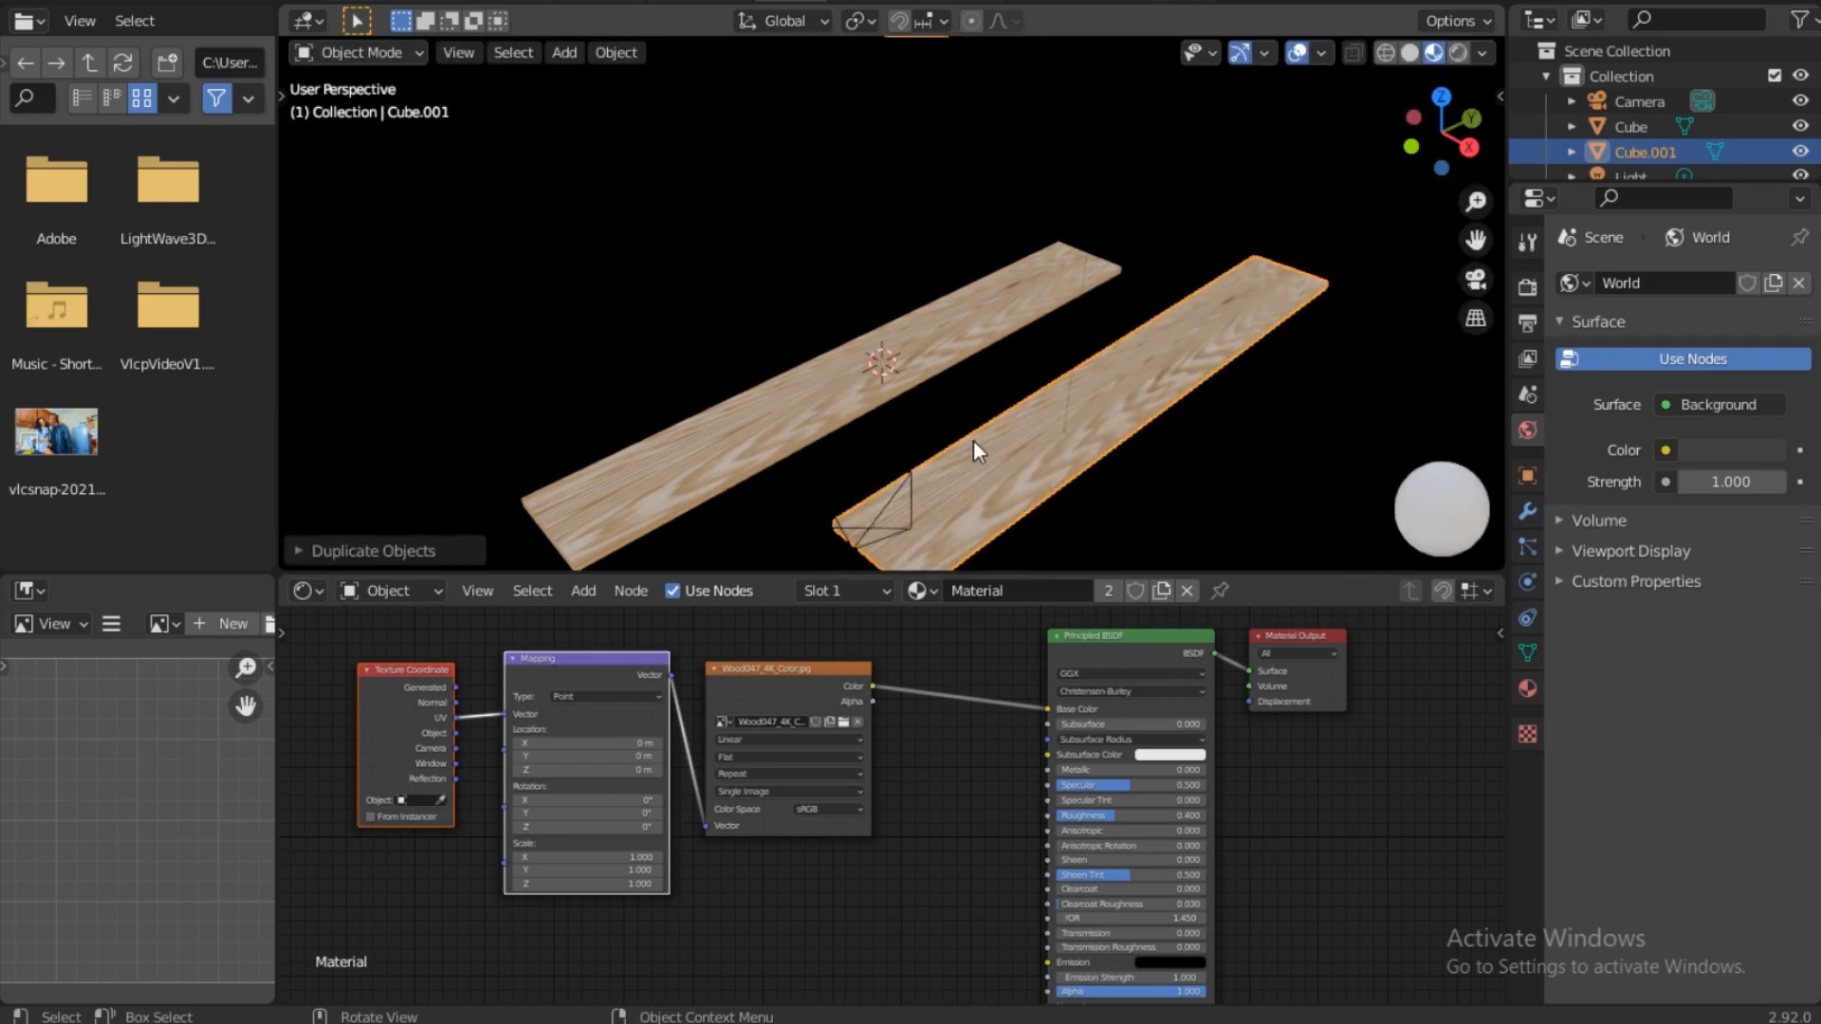
pyautogui.press('Delete')
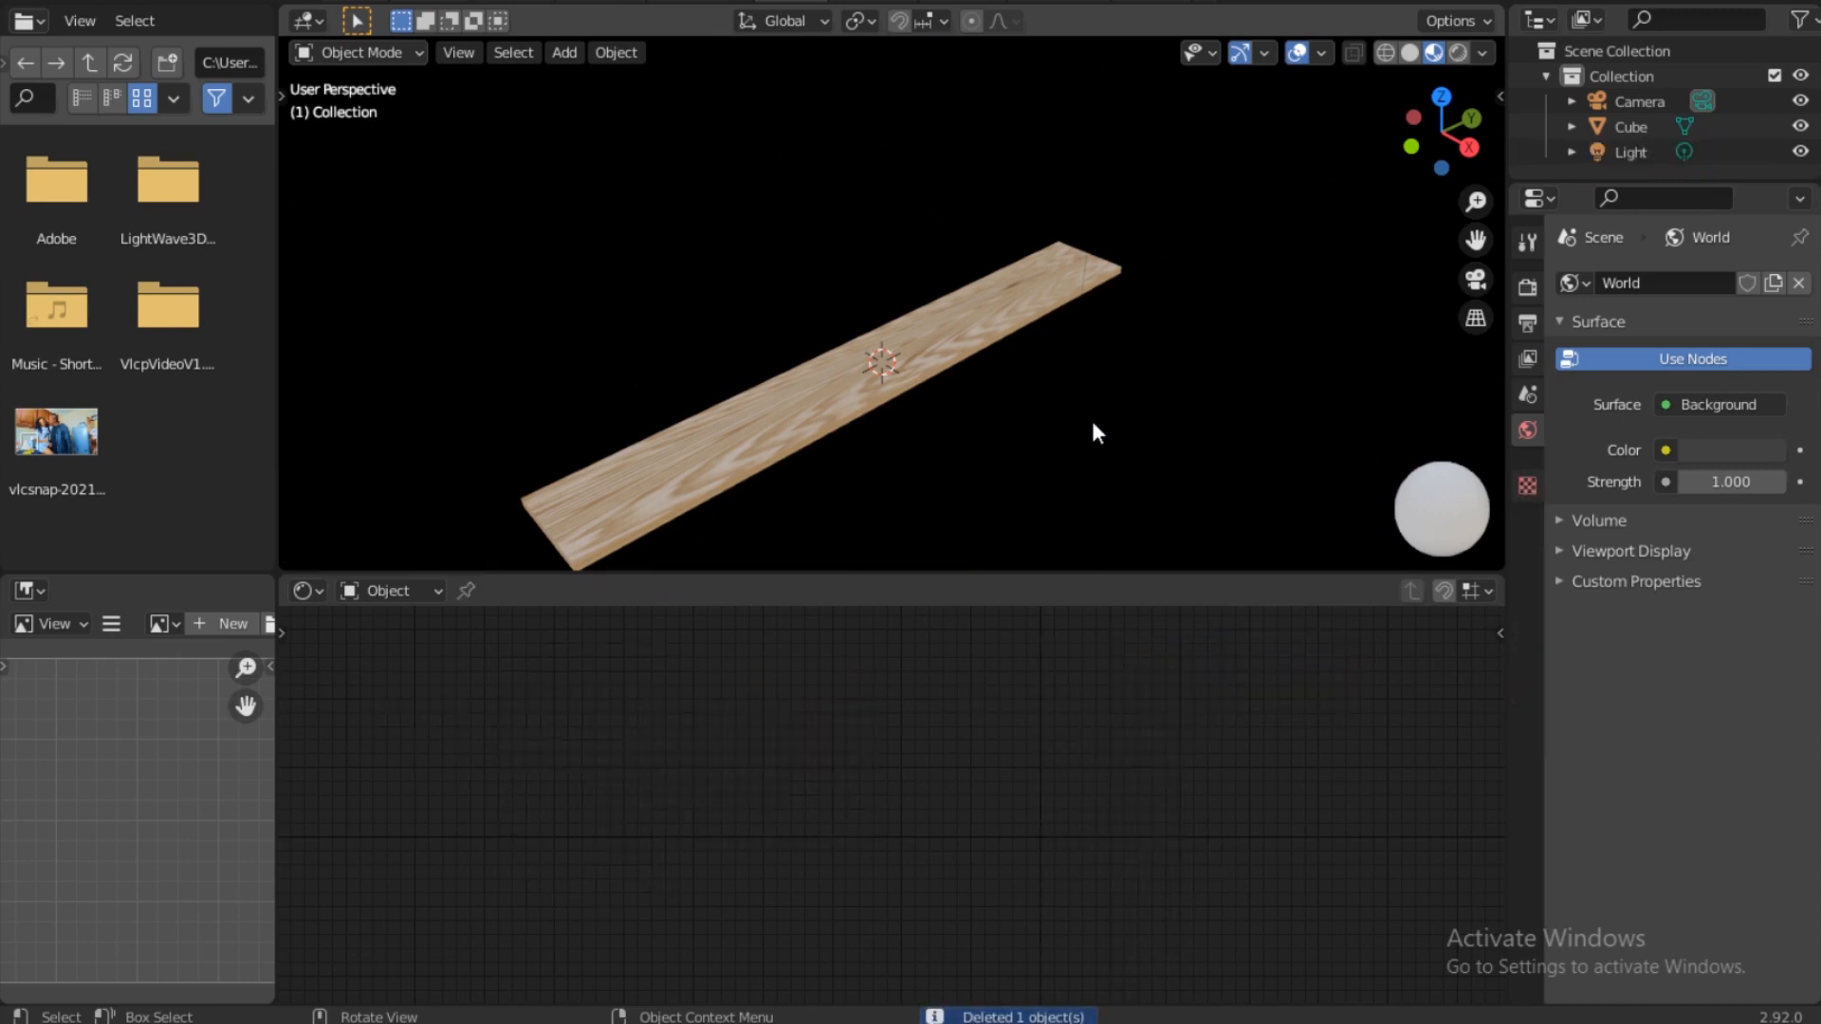
# Step: Select the original plank and move its Texture Coordinate and Mapping nodes away from the image texture node to make room between them
pyautogui.click(823, 428)
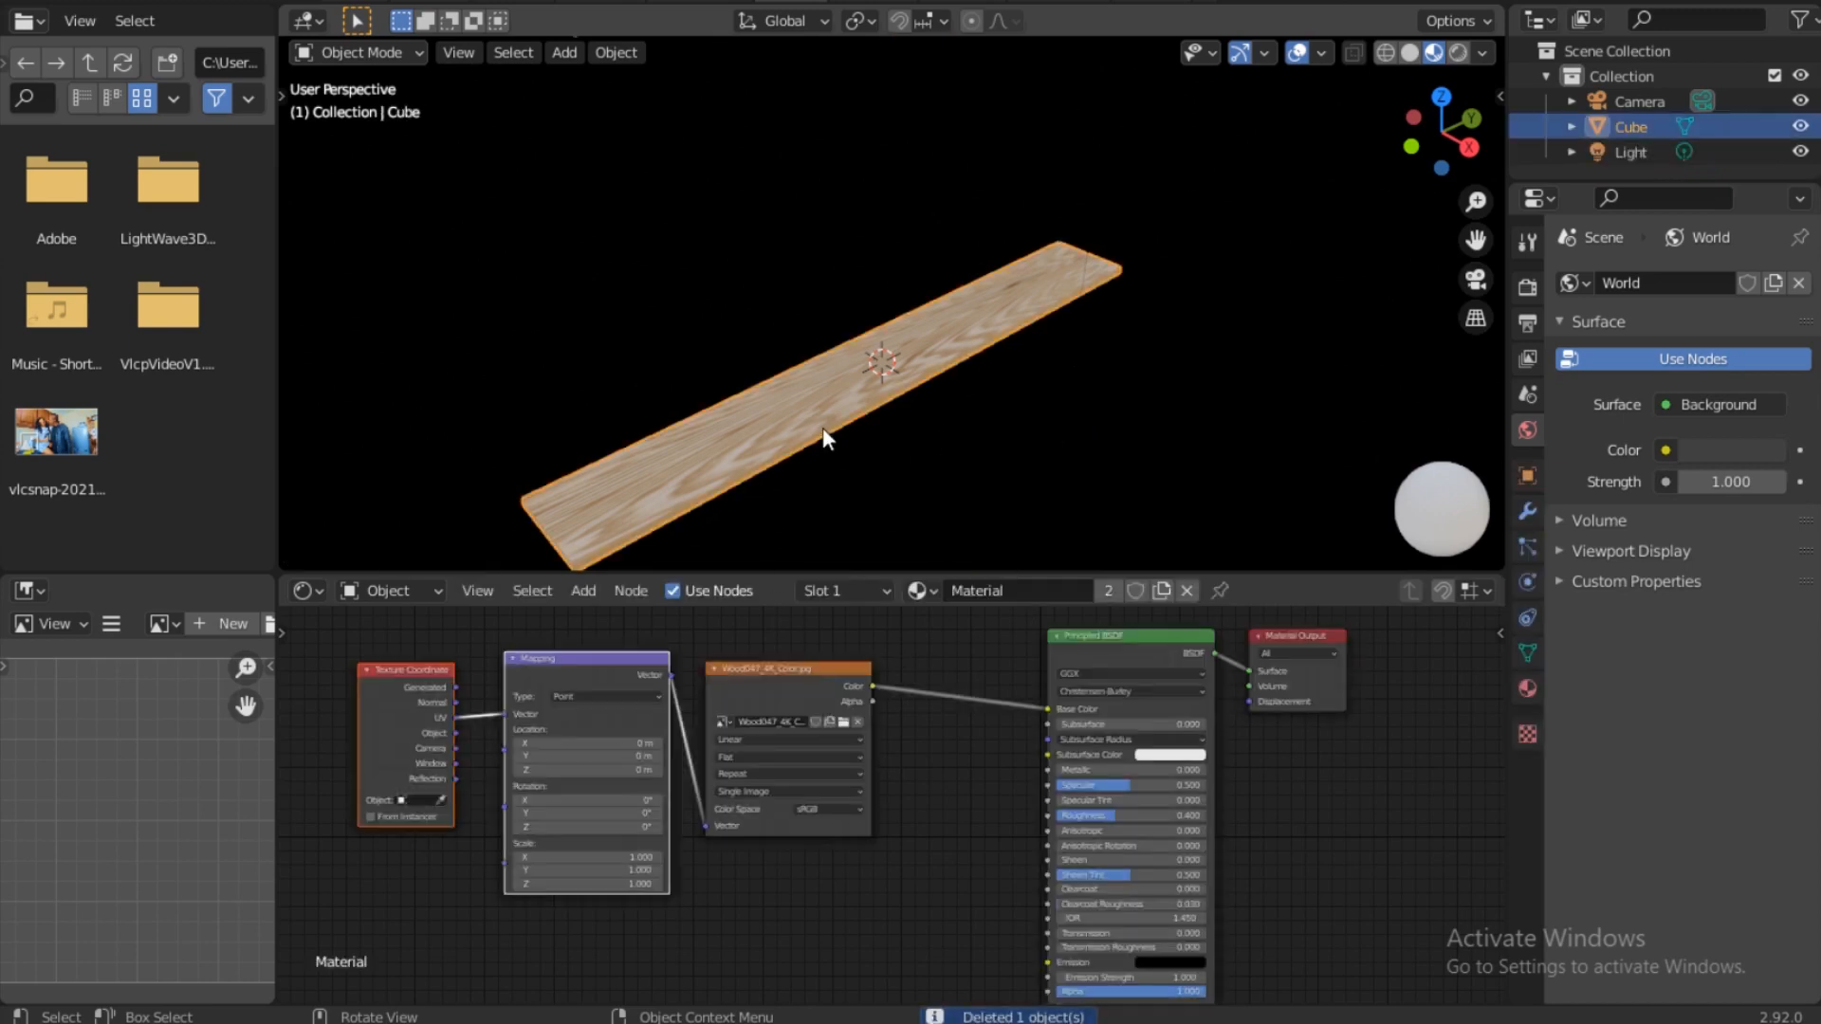
pyautogui.moveTo(377, 638); pyautogui.dragTo(670, 749)
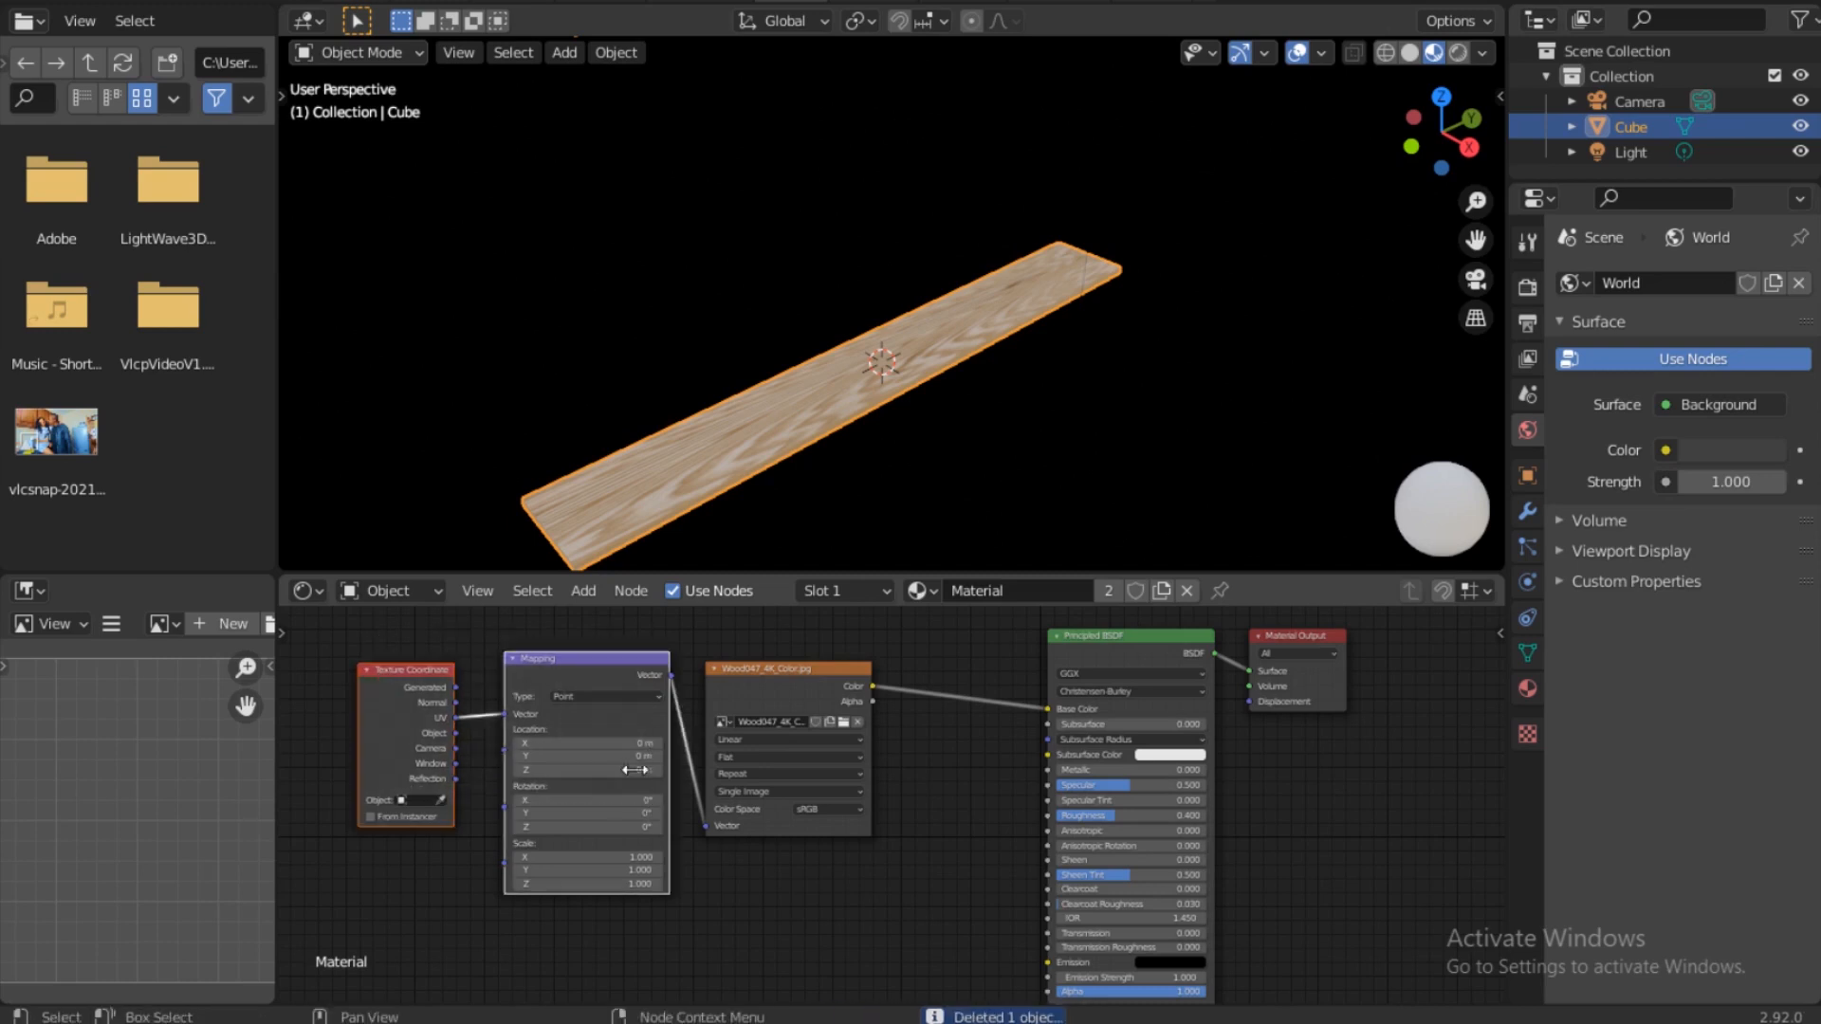
pyautogui.moveTo(573, 674); pyautogui.dragTo(1460, 679)
pyautogui.scroll(-2, 679, 795)
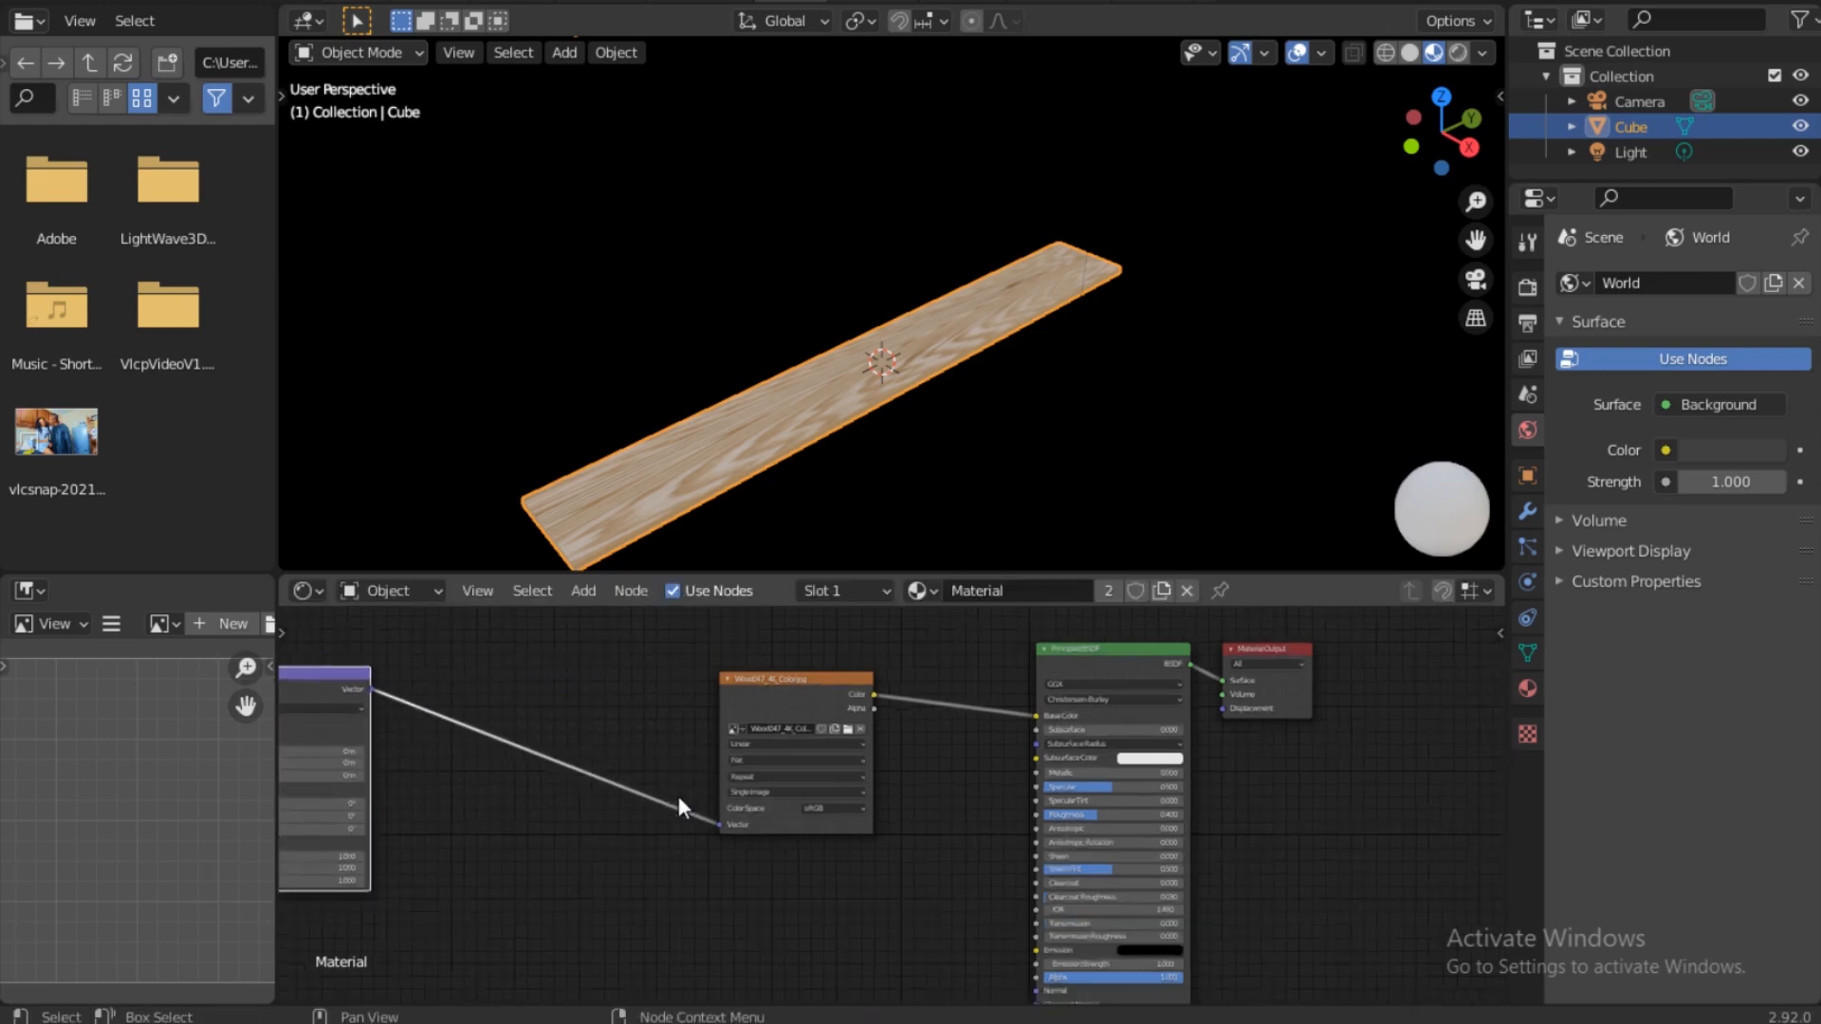
pyautogui.scroll(1, 545, 754)
pyautogui.moveTo(490, 759); pyautogui.dragTo(646, 839, button='middle')
pyautogui.moveTo(527, 805); pyautogui.dragTo(446, 751)
# Step: Insert a Separate XYZ node on the link between the Mapping node and the Wood047 color texture
pyautogui.hotkey('shift', 'a')
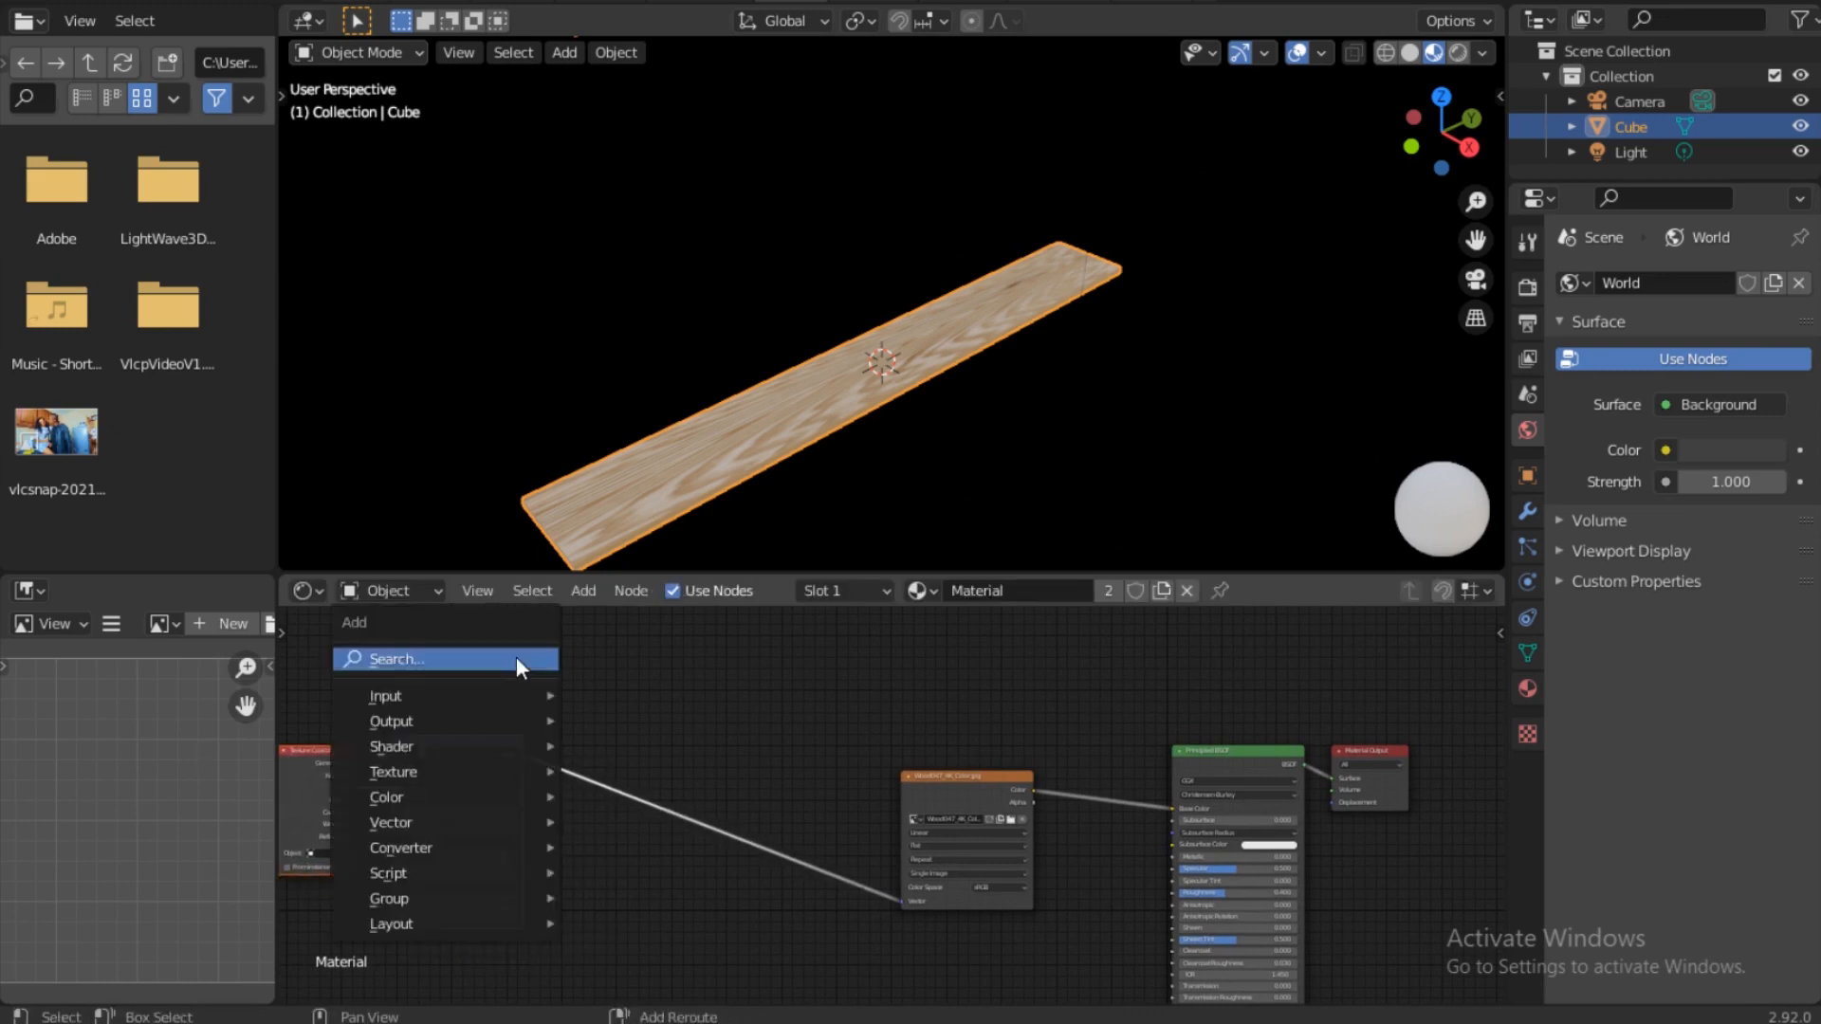
pyautogui.click(468, 662)
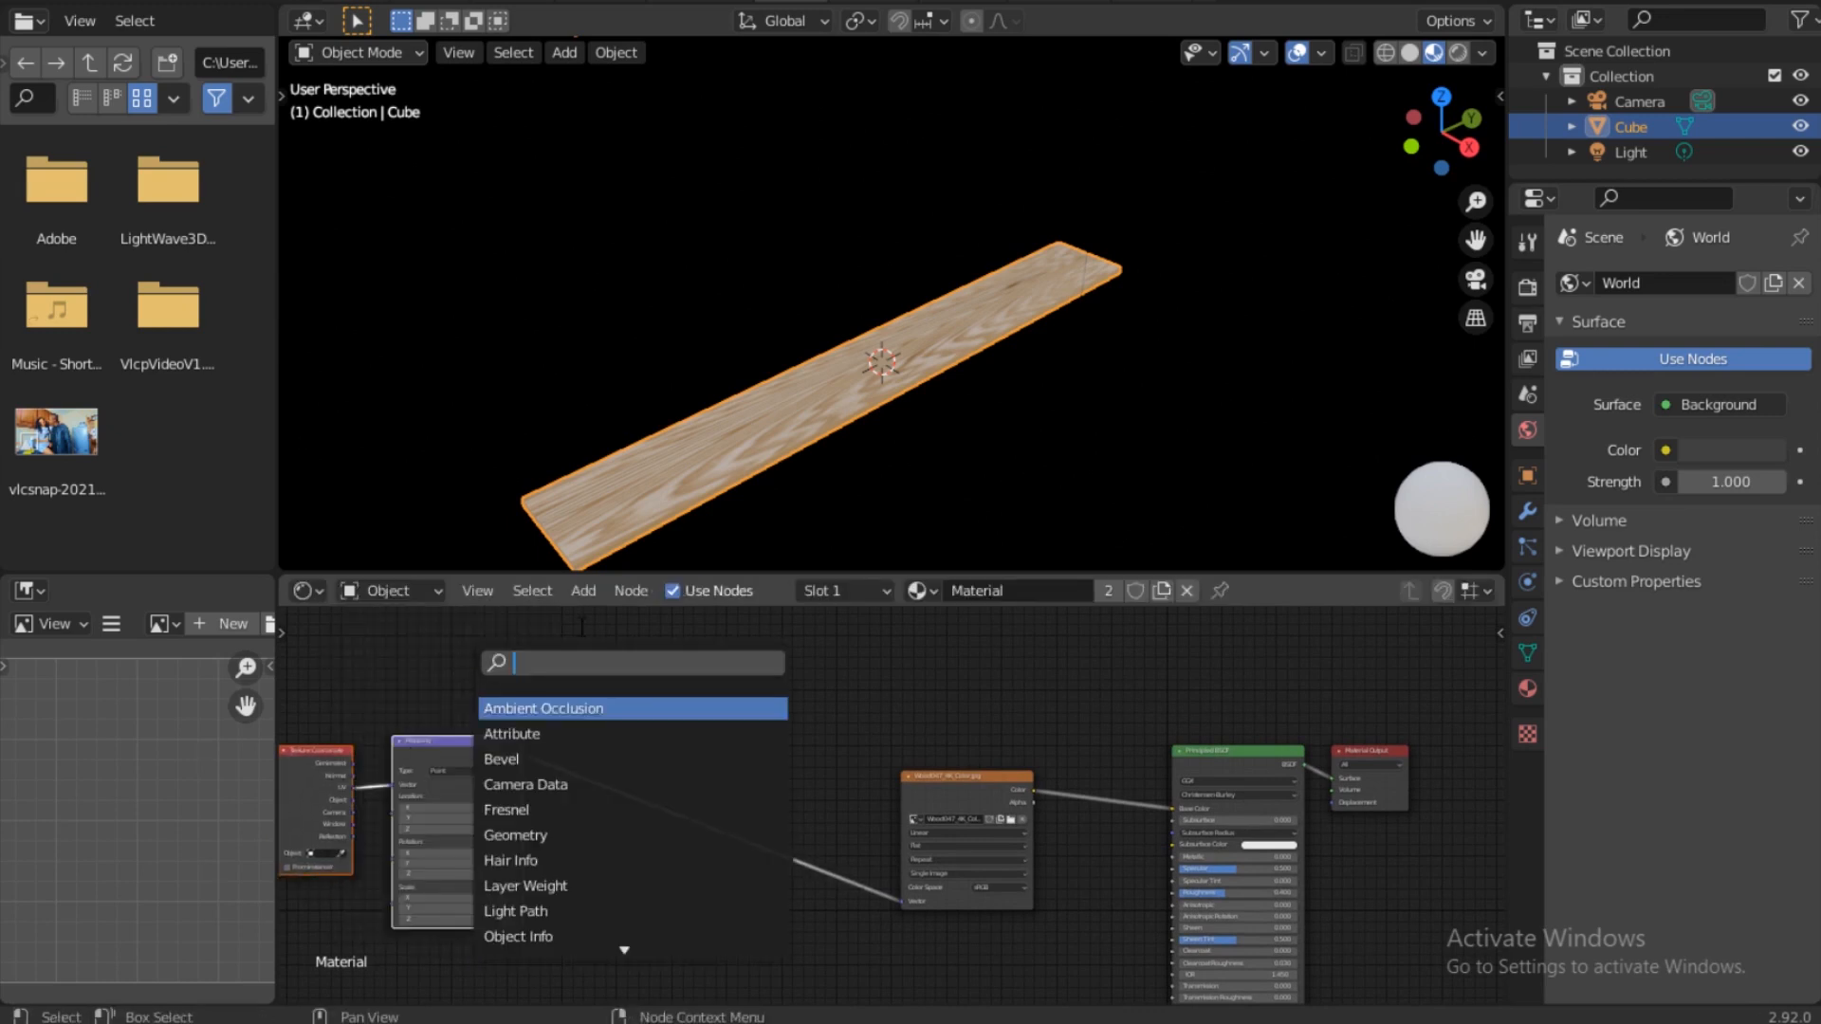
pyautogui.write('sep')
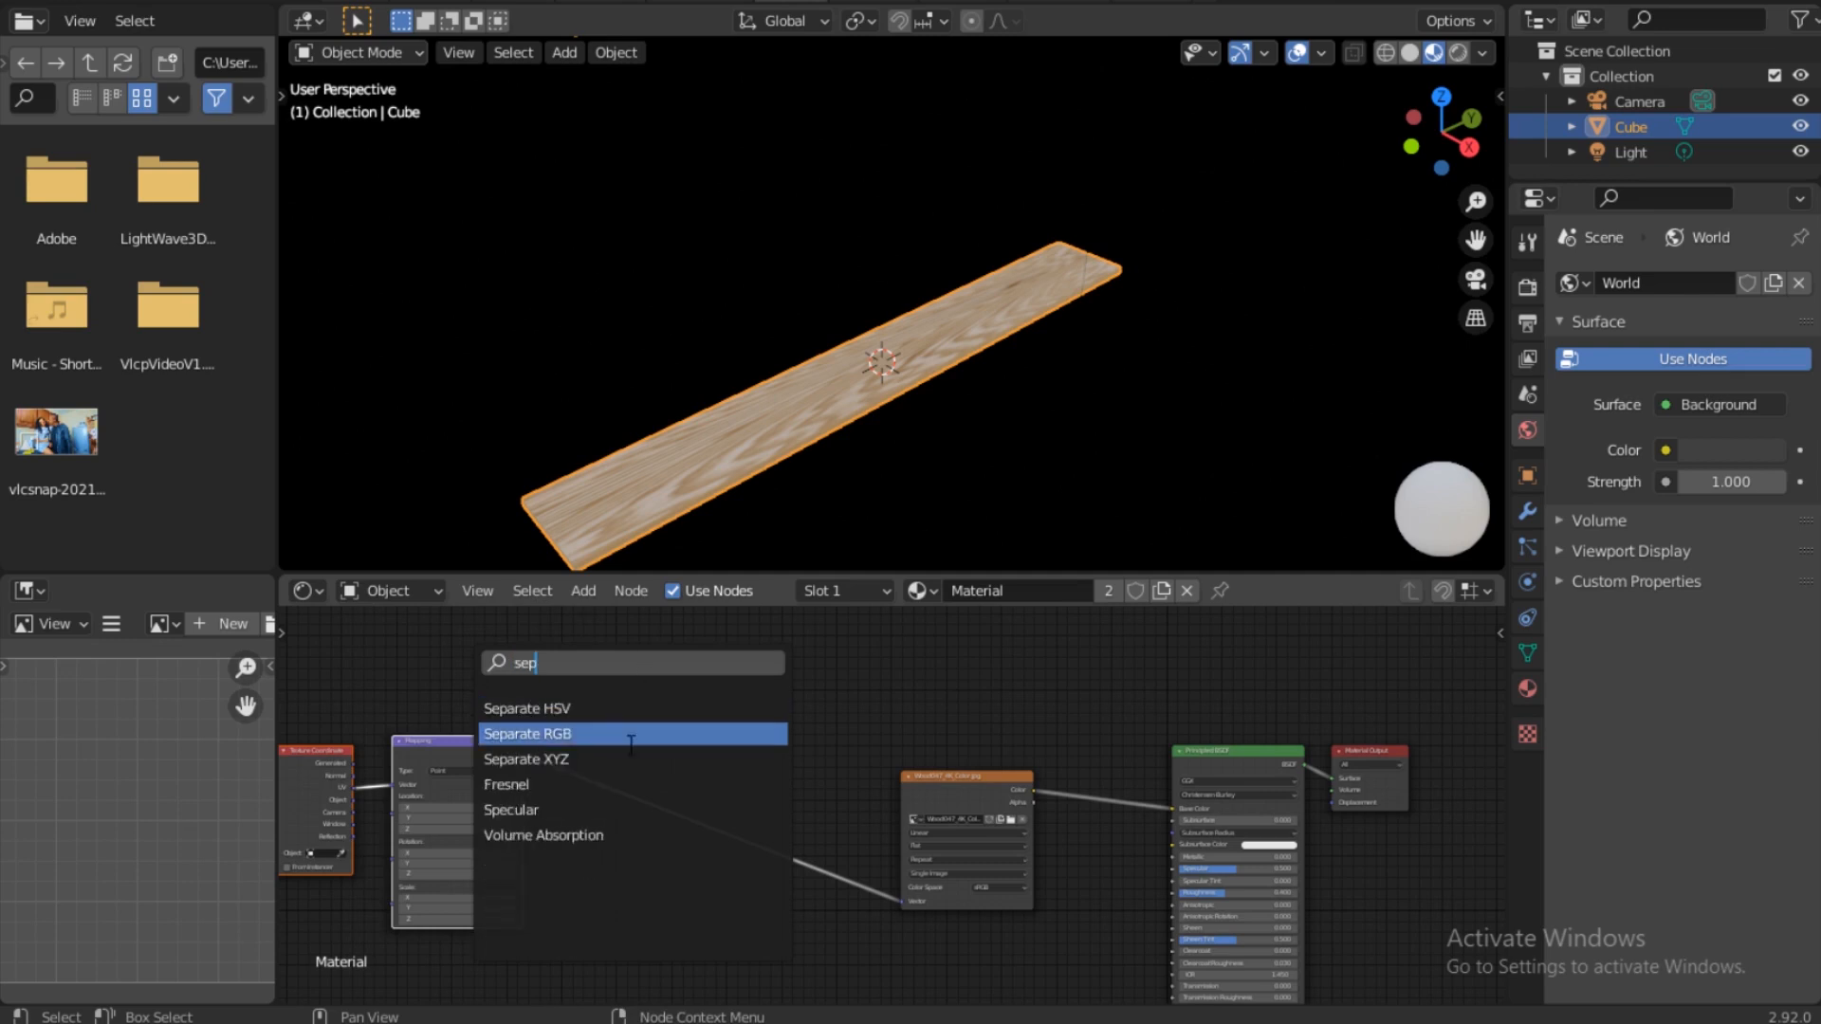
pyautogui.click(536, 760)
pyautogui.click(612, 749)
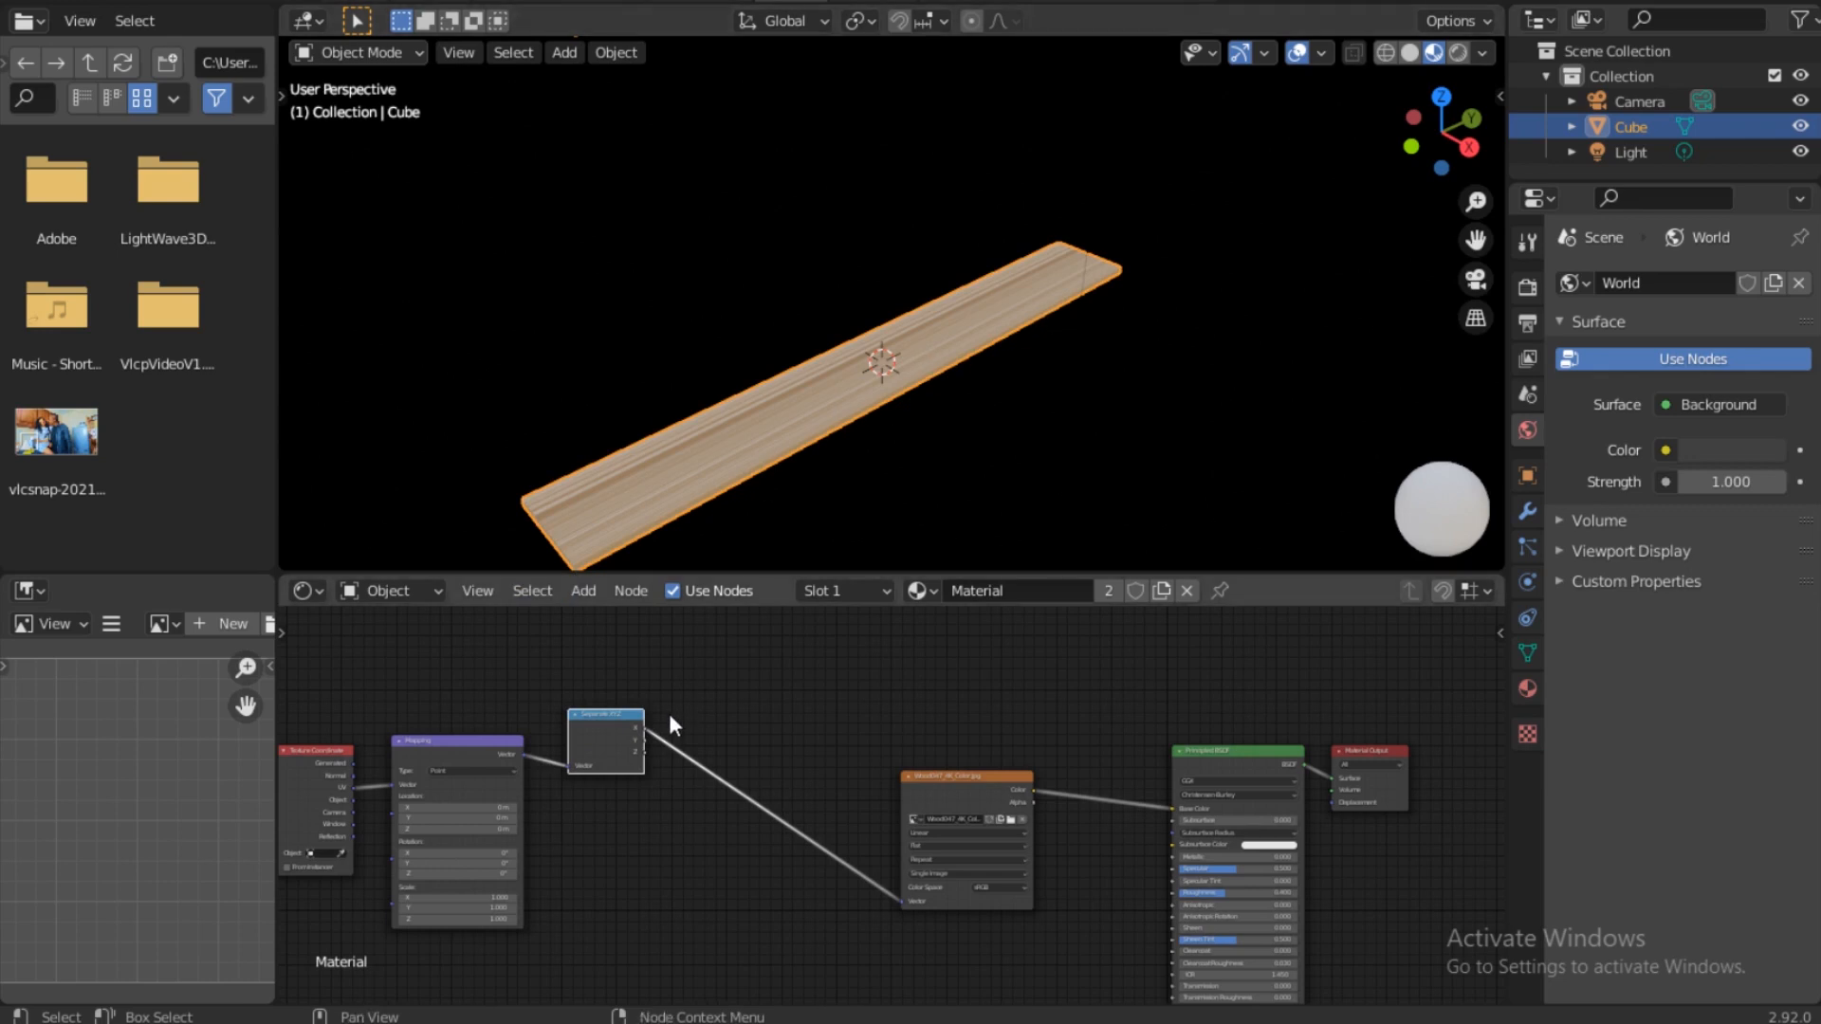
# Step: Insert a Combine XYZ node on the link between Separate XYZ and the Wood047 color texture
pyautogui.hotkey('shift', 'a')
pyautogui.click(759, 687)
pyautogui.write('coo')
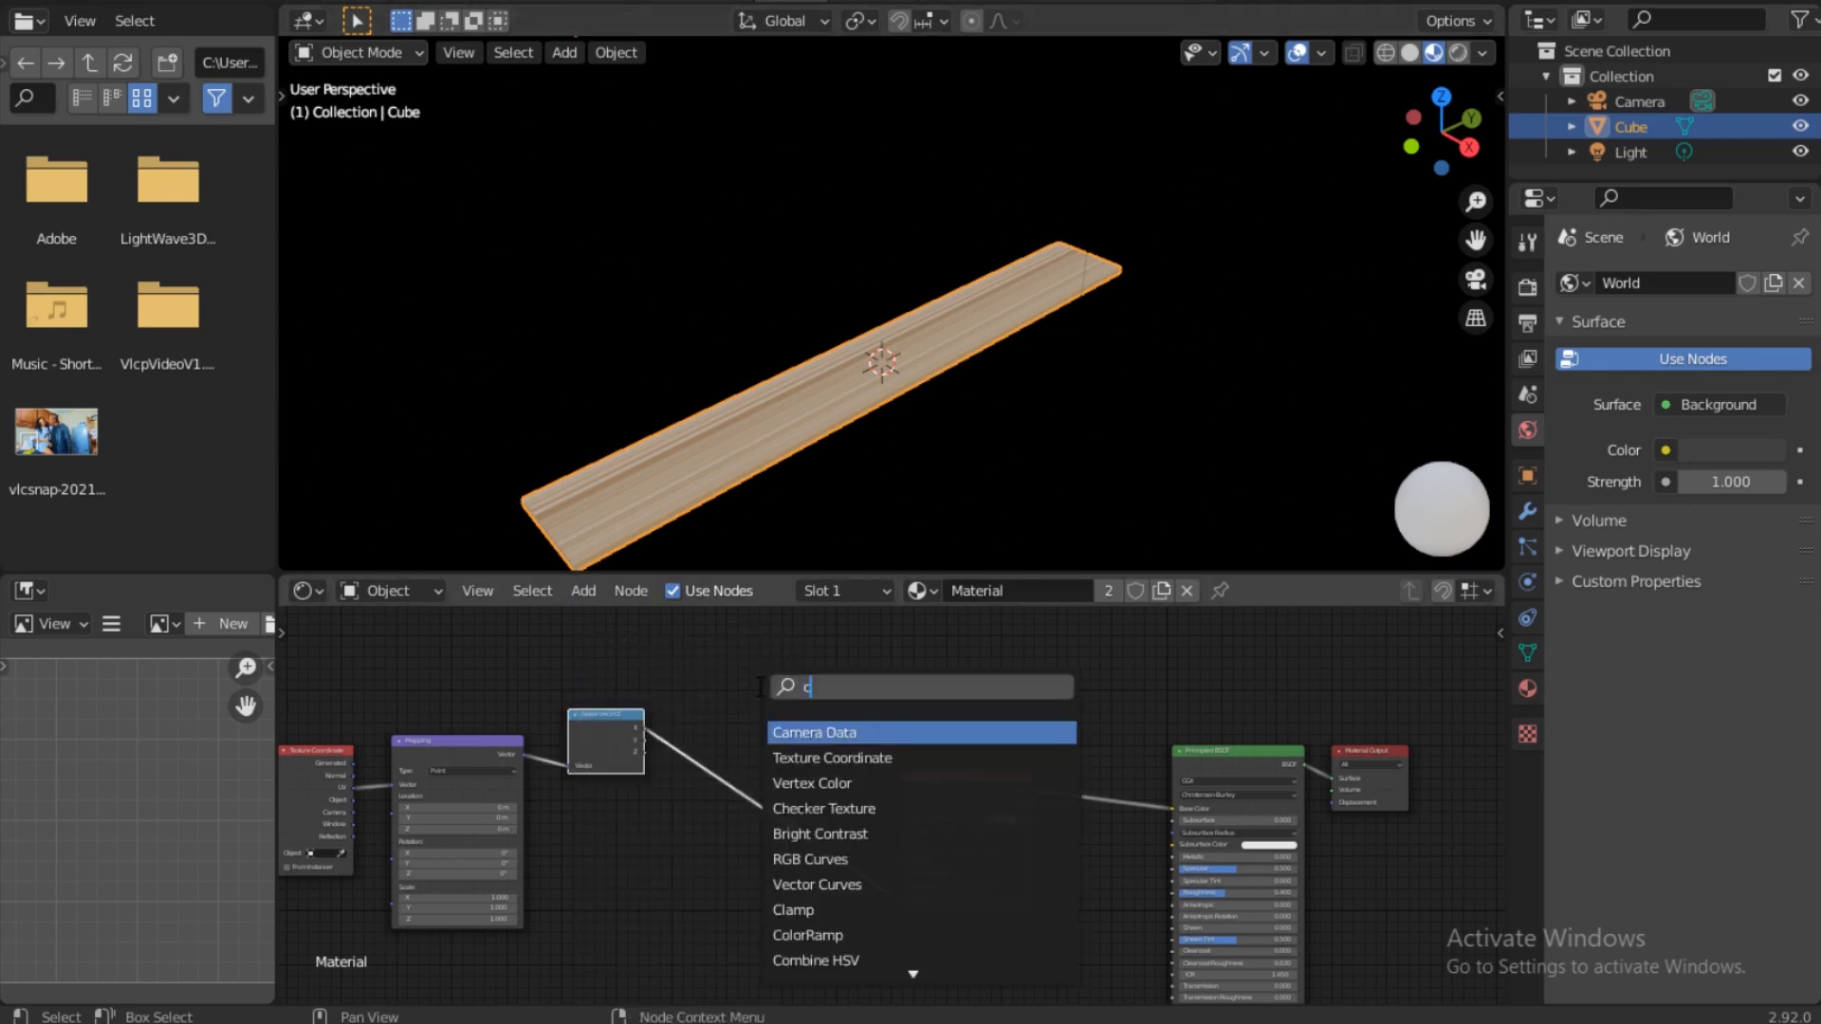
pyautogui.press('BackSpace')
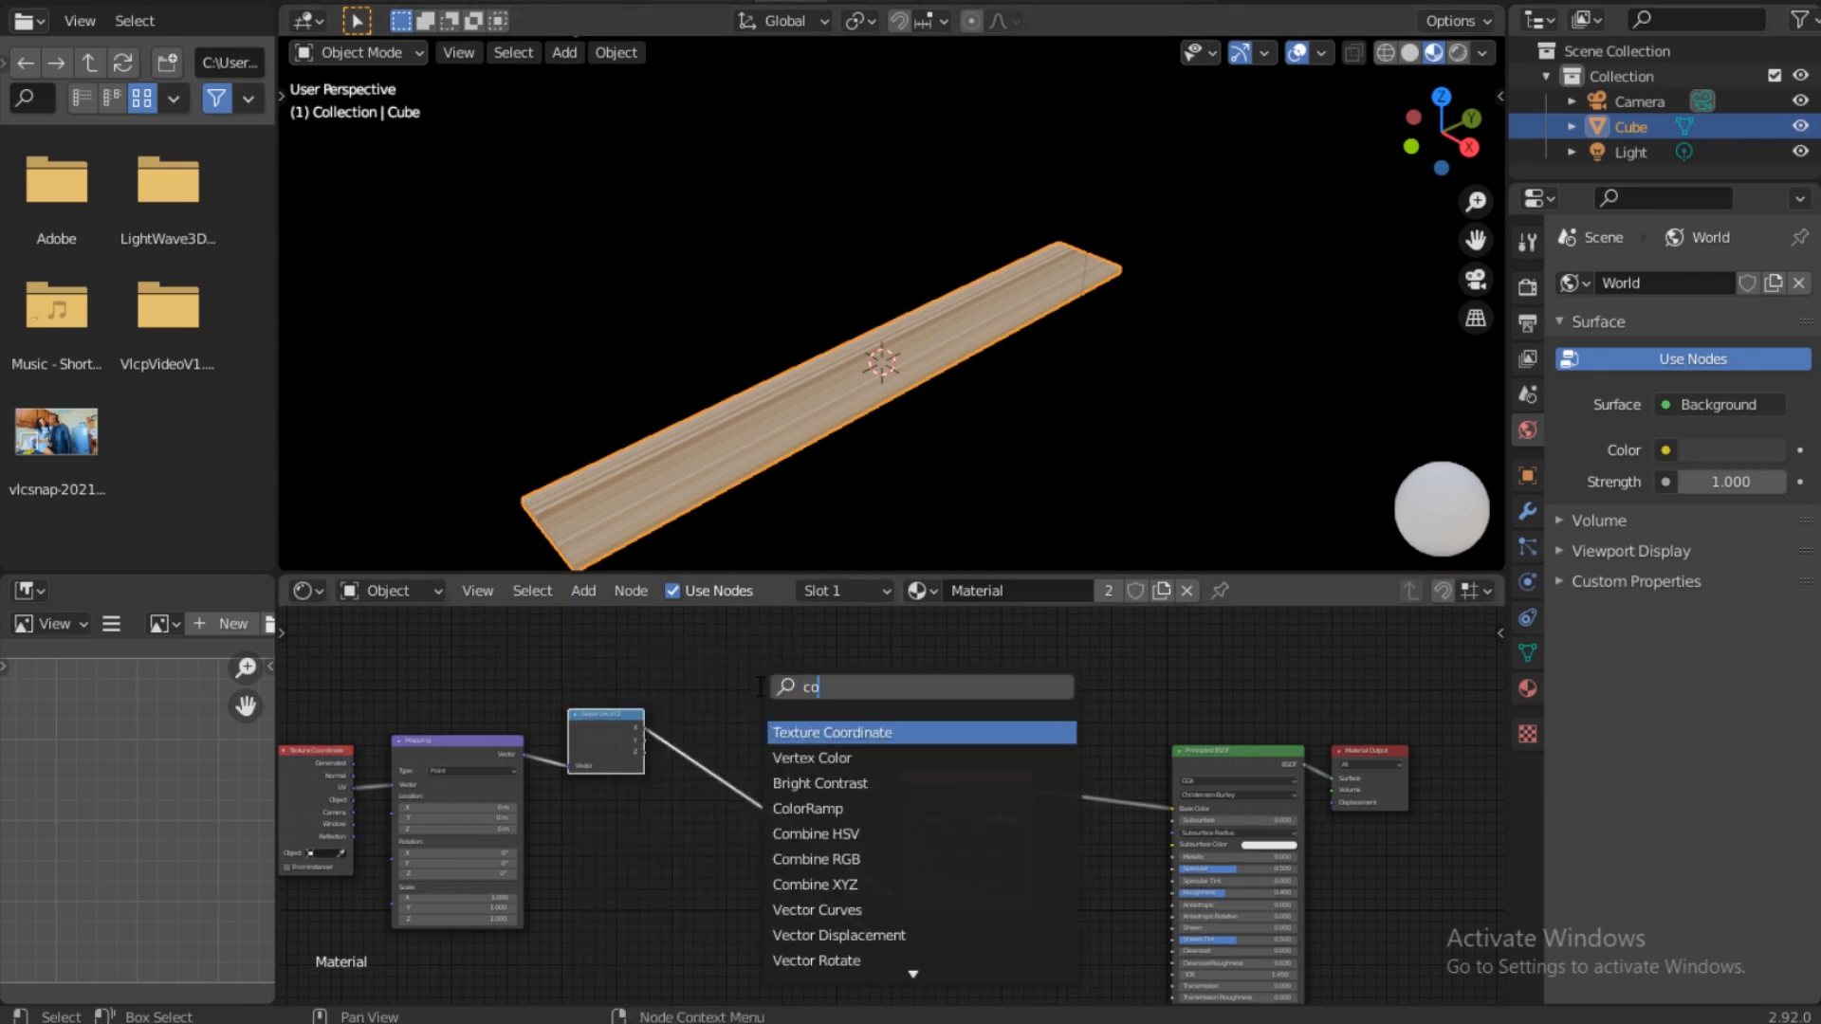
pyautogui.write('m')
pyautogui.click(872, 784)
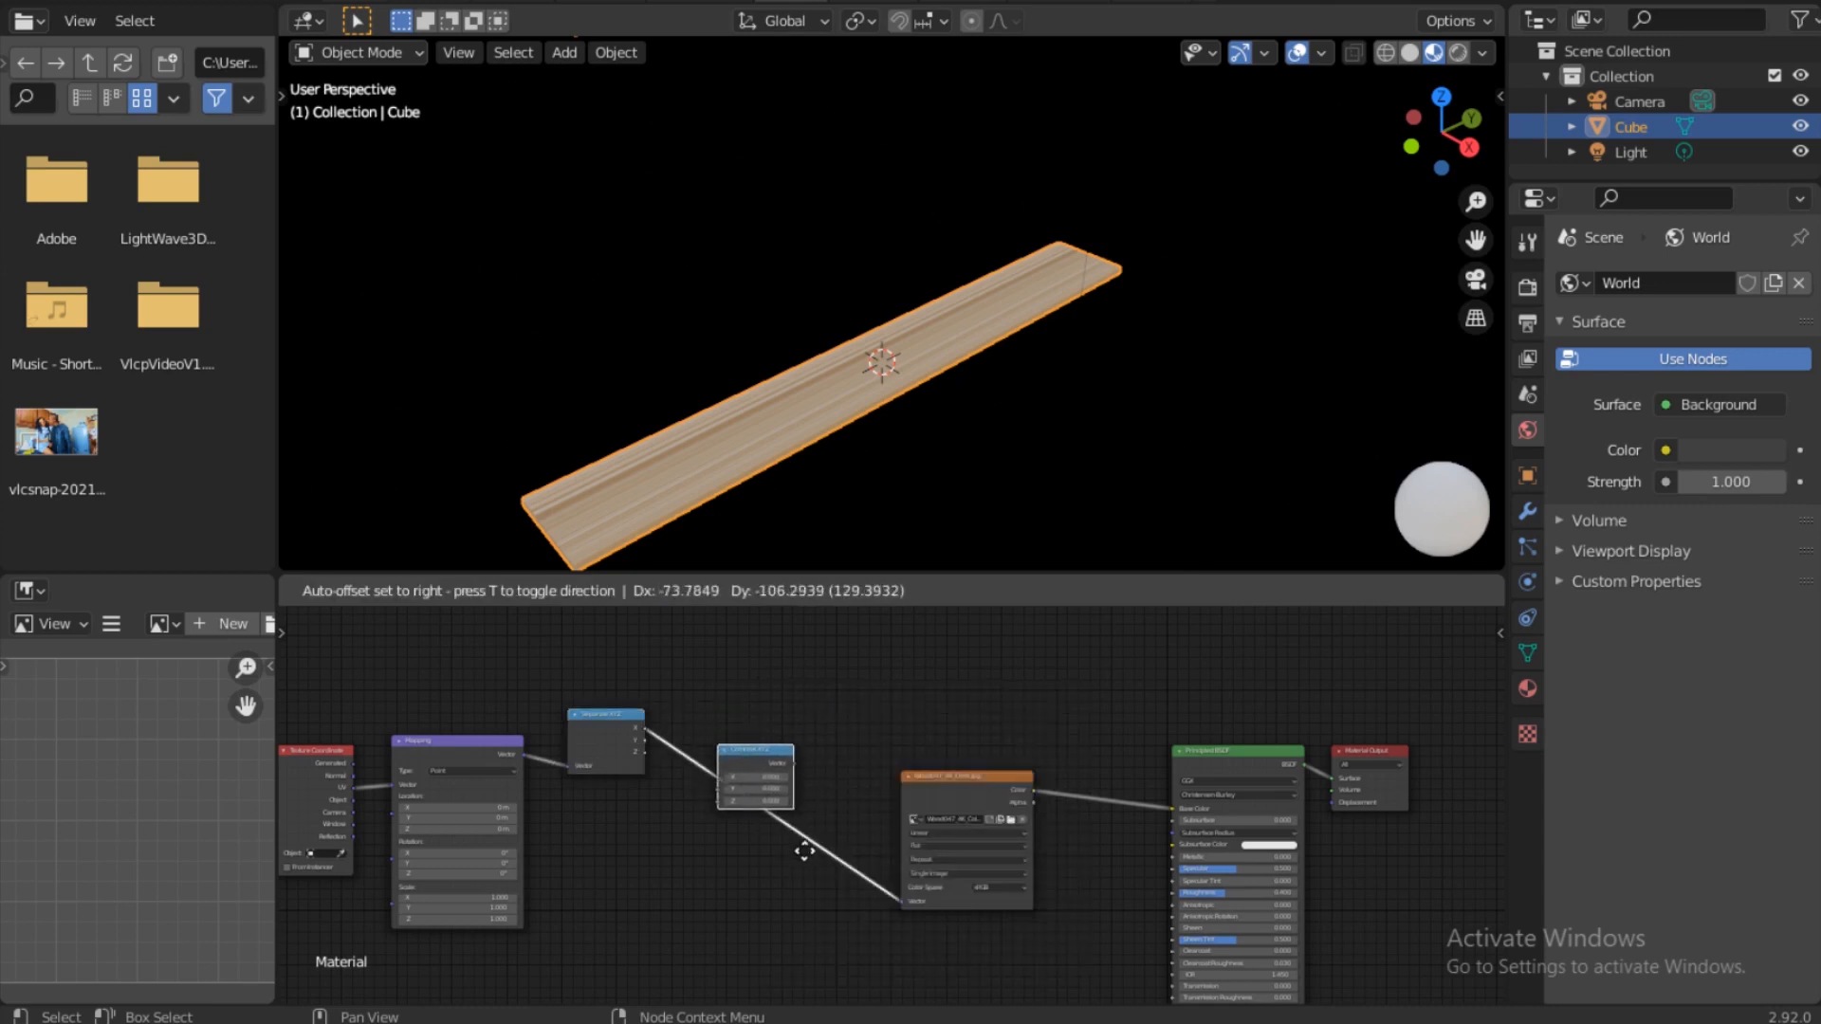
pyautogui.click(826, 865)
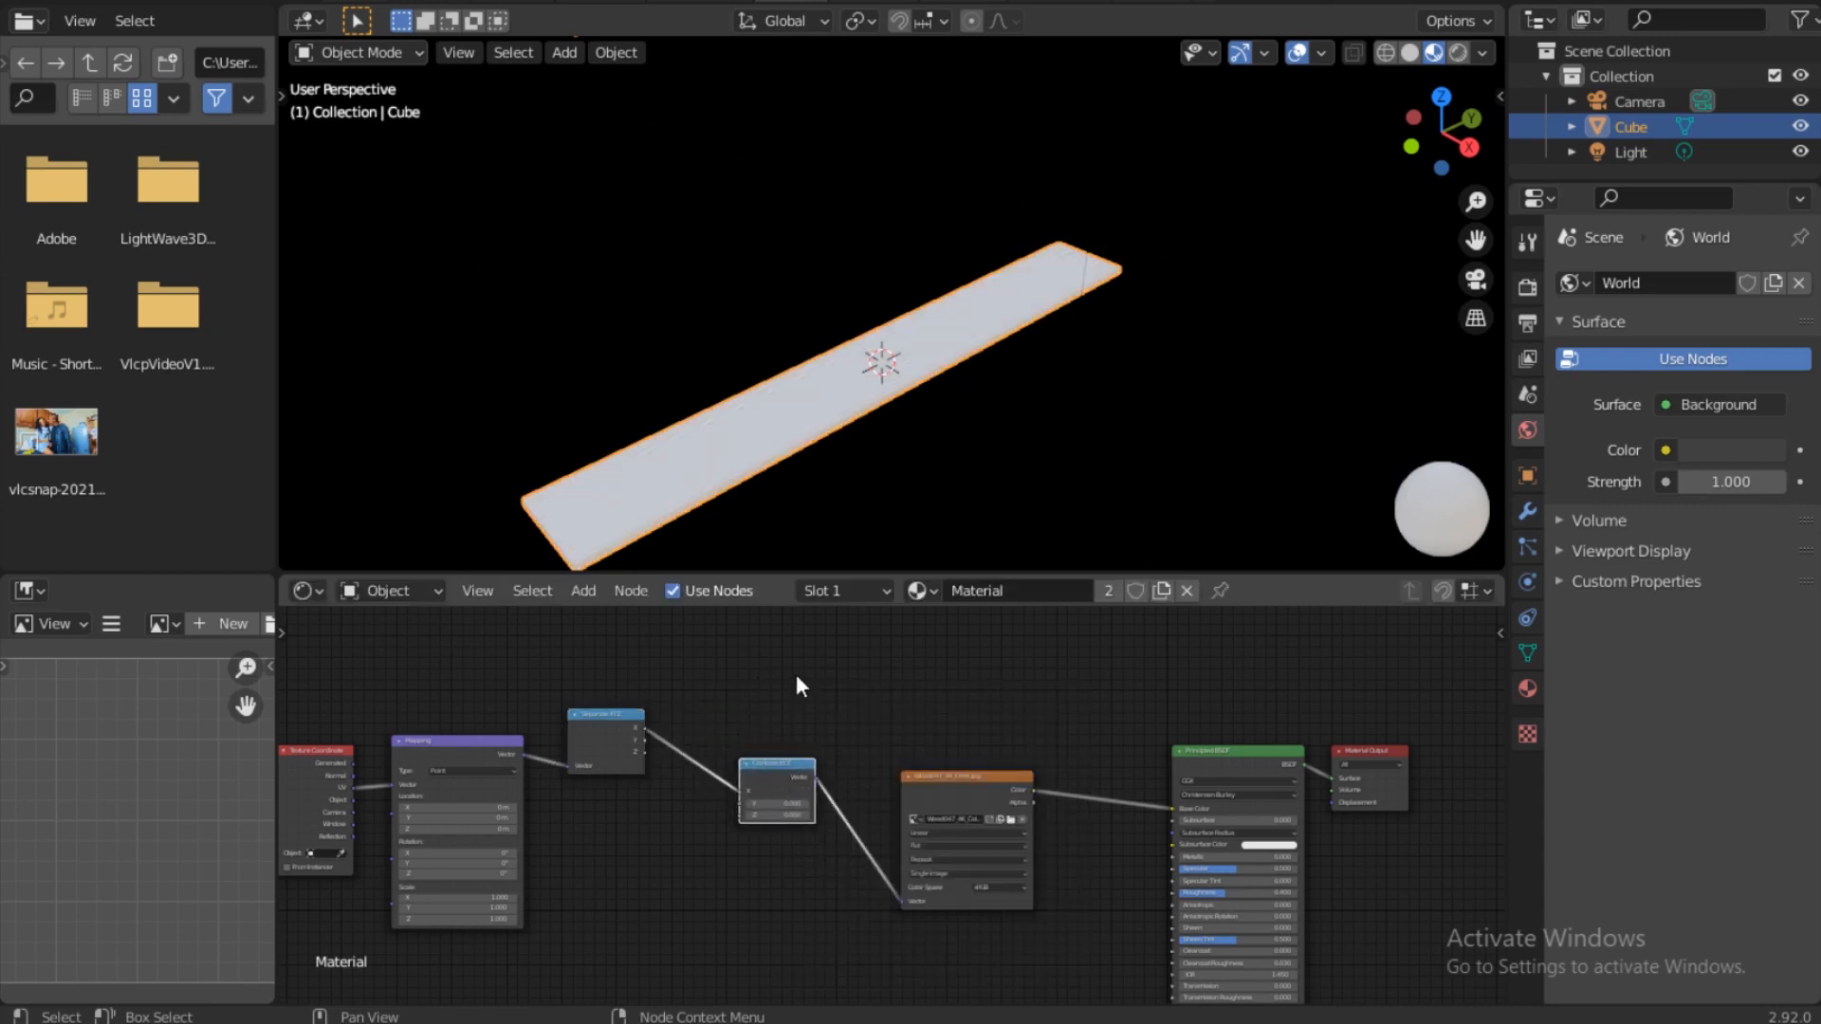
# Step: Arrange the Combine XYZ node beside Separate XYZ, link X to X, and link the Y output to the Y input
pyautogui.moveTo(777, 760); pyautogui.dragTo(798, 701)
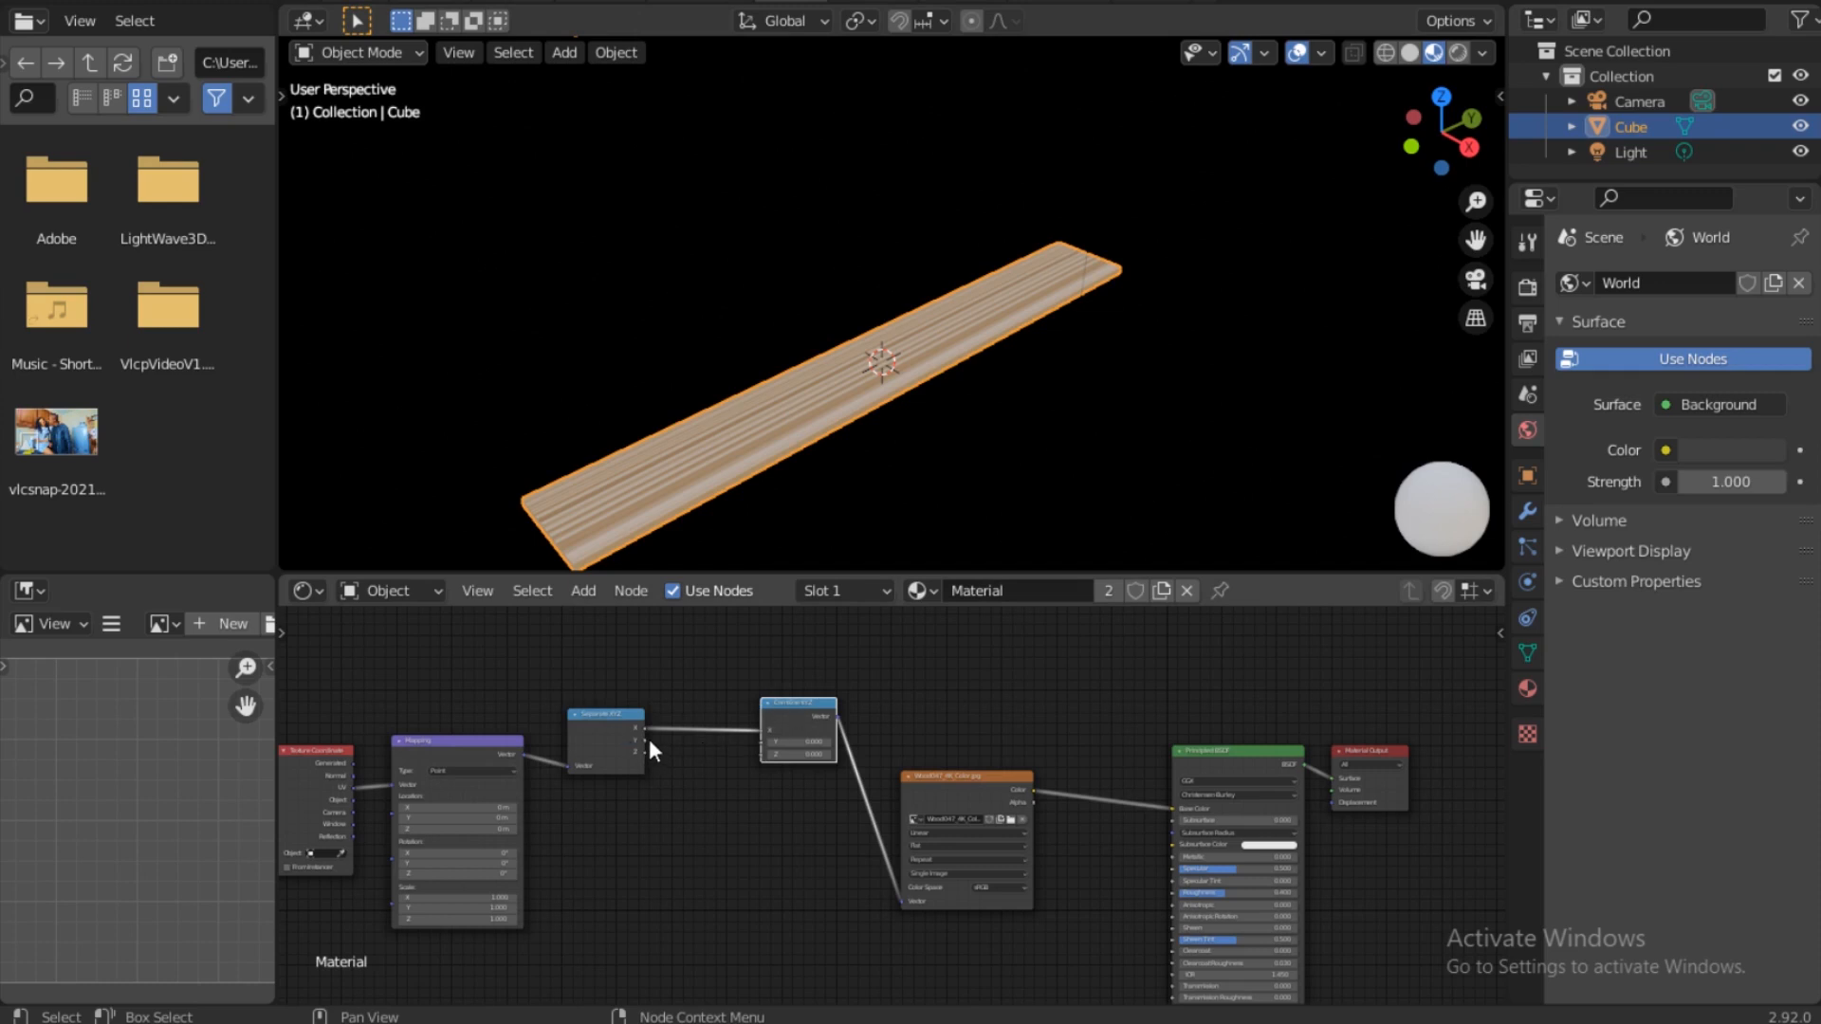
pyautogui.moveTo(646, 740); pyautogui.dragTo(766, 740)
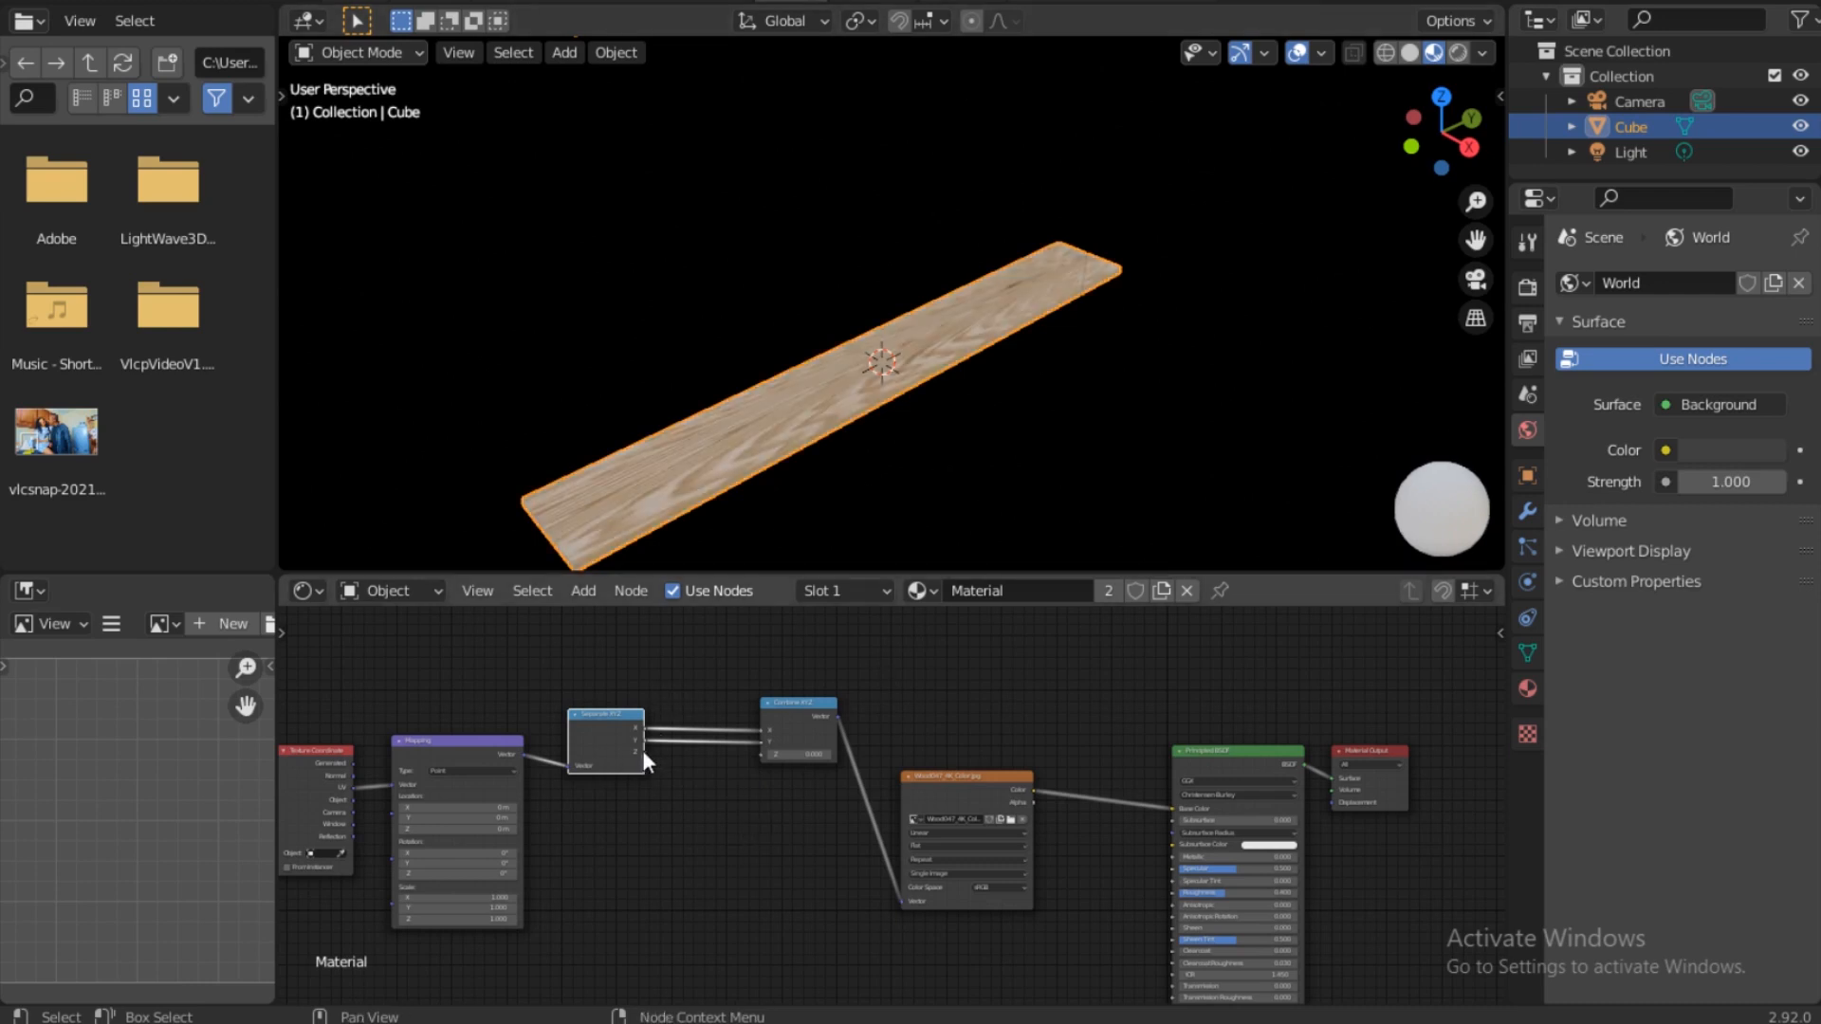
pyautogui.moveTo(644, 751); pyautogui.dragTo(805, 744)
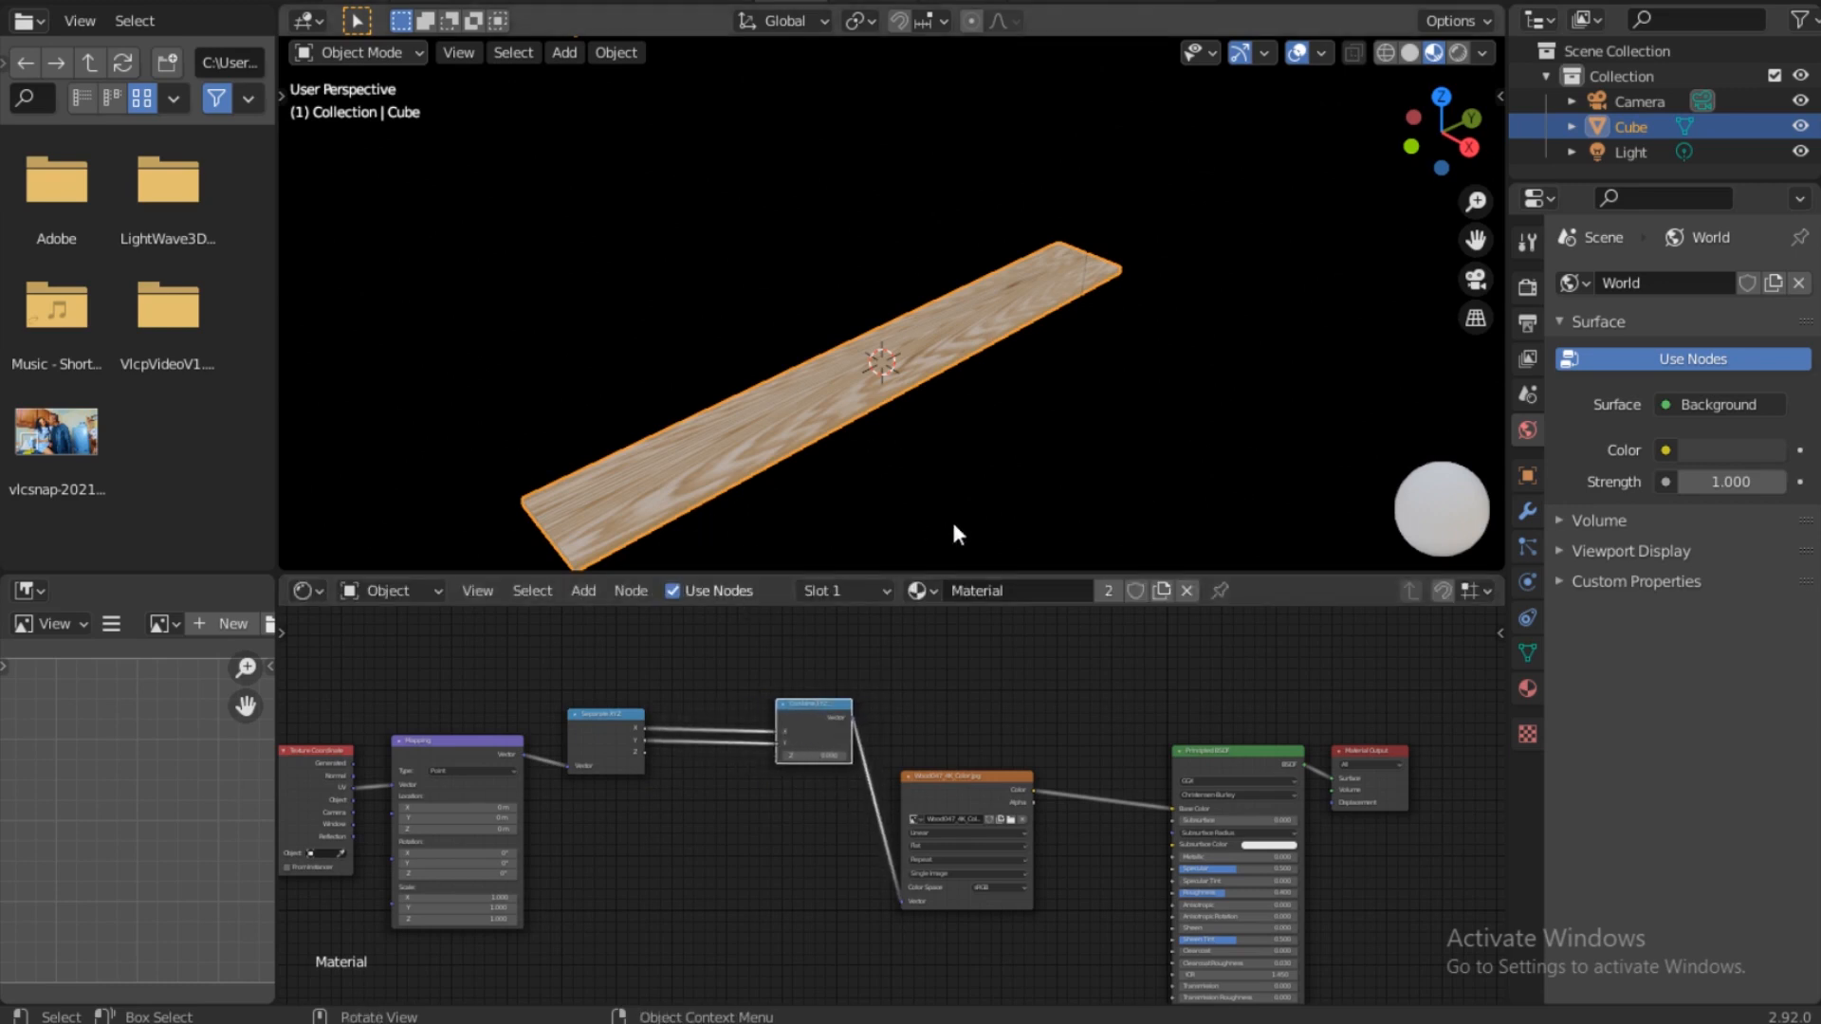
# Step: Insert a Math node set to Add on the X link between Separate XYZ and Combine XYZ
pyautogui.hotkey('shift', 'a')
pyautogui.click(760, 668)
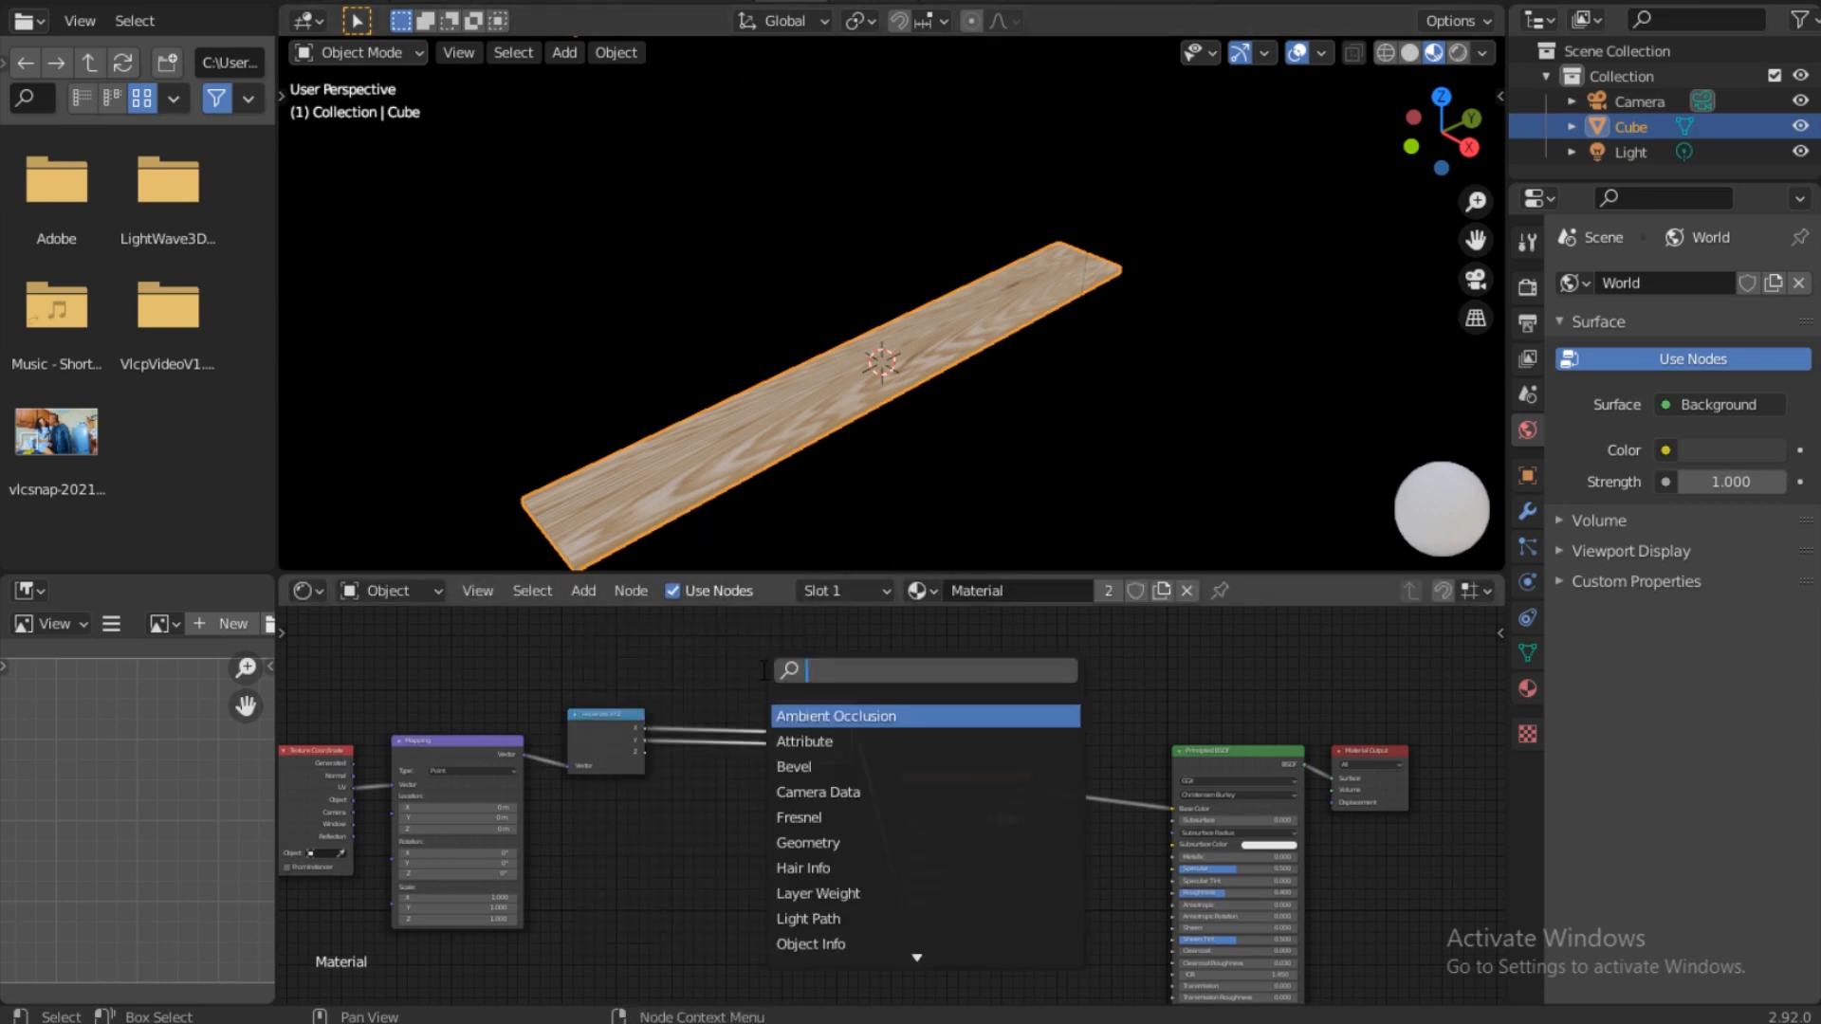
pyautogui.write('math')
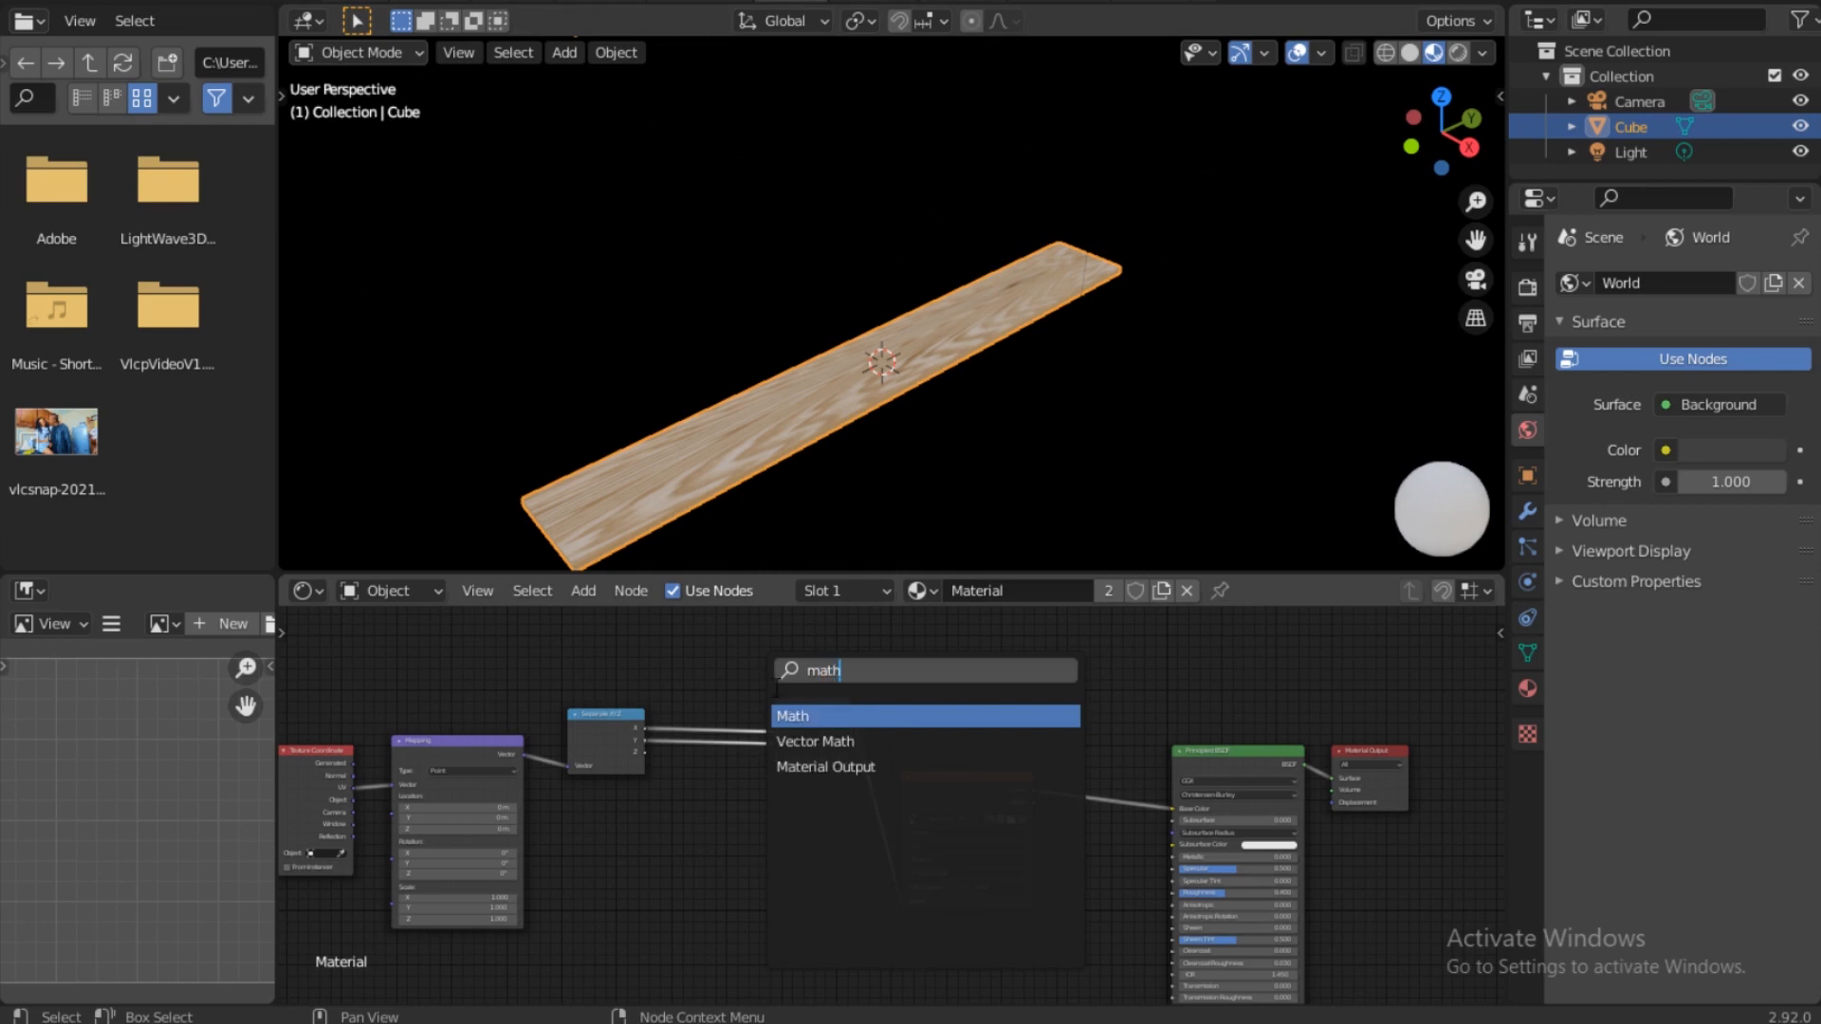
pyautogui.press('Return')
pyautogui.click(744, 693)
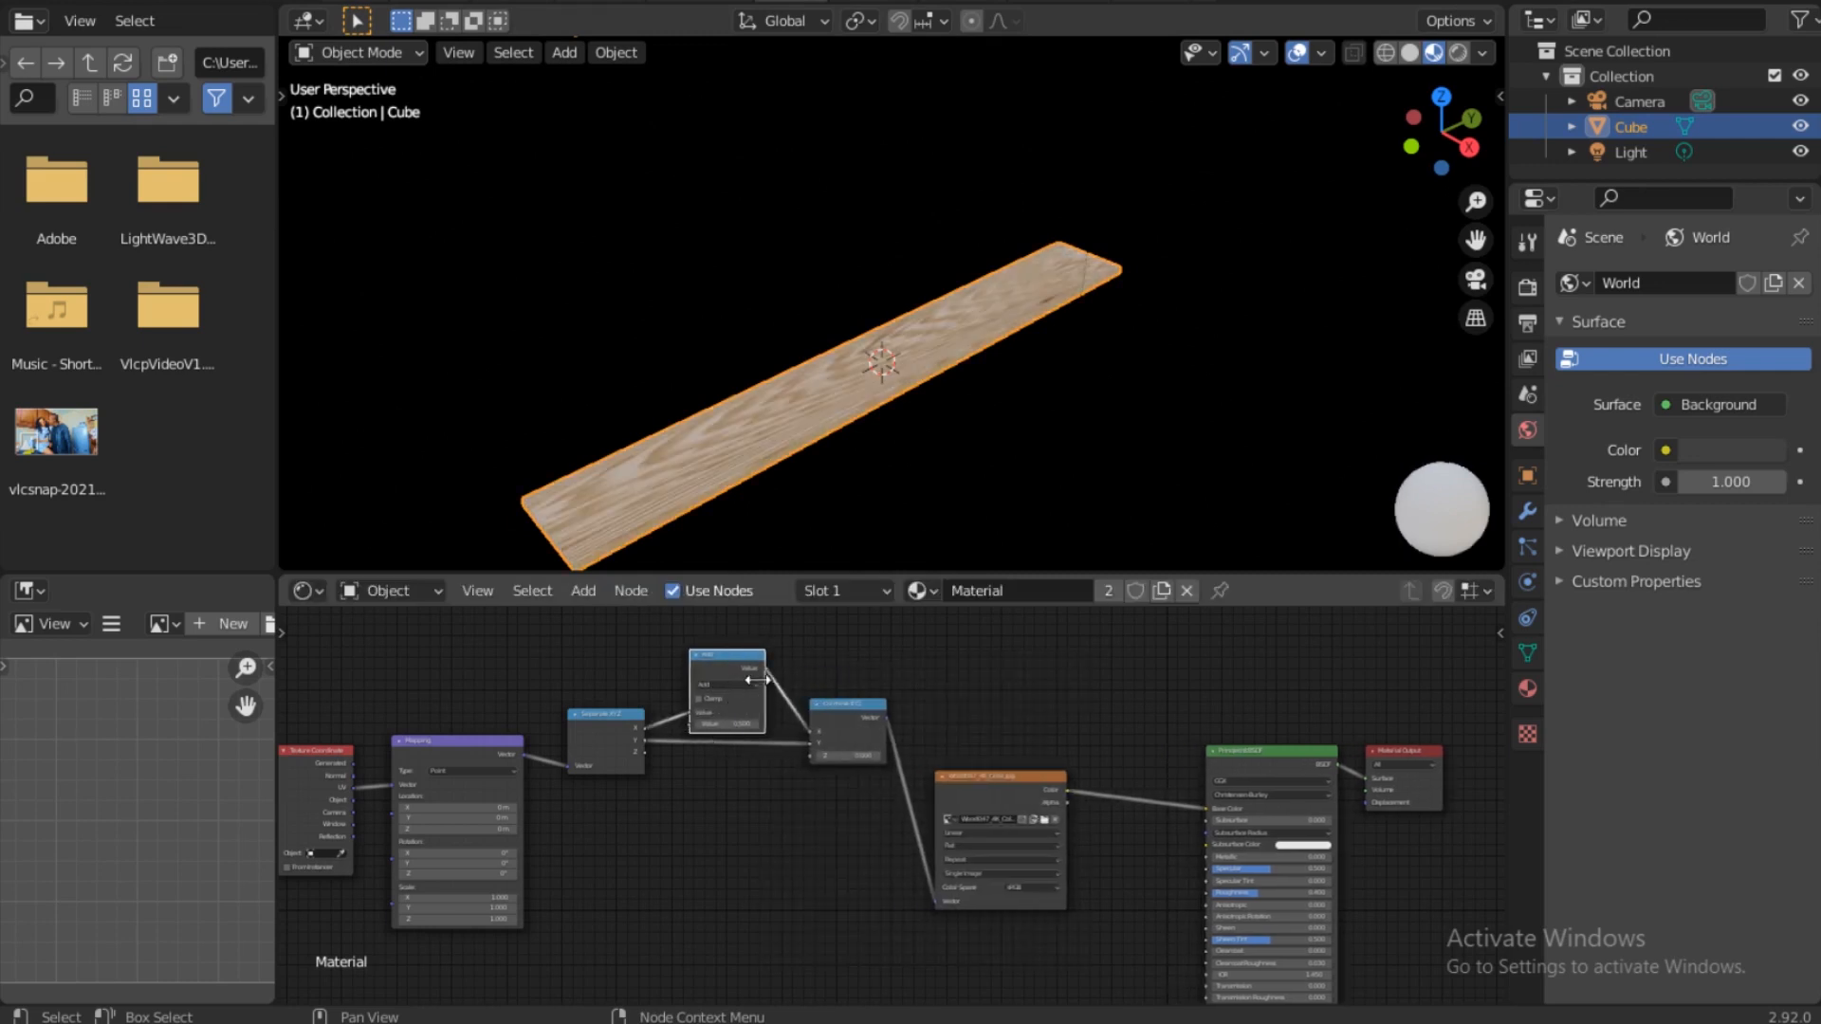
pyautogui.scroll(3, 758, 669)
pyautogui.moveTo(770, 675); pyautogui.dragTo(718, 795, button='middle')
pyautogui.keyDown('alt'); pyautogui.moveTo(718, 796); pyautogui.dragTo(720, 796); pyautogui.keyUp('alt')
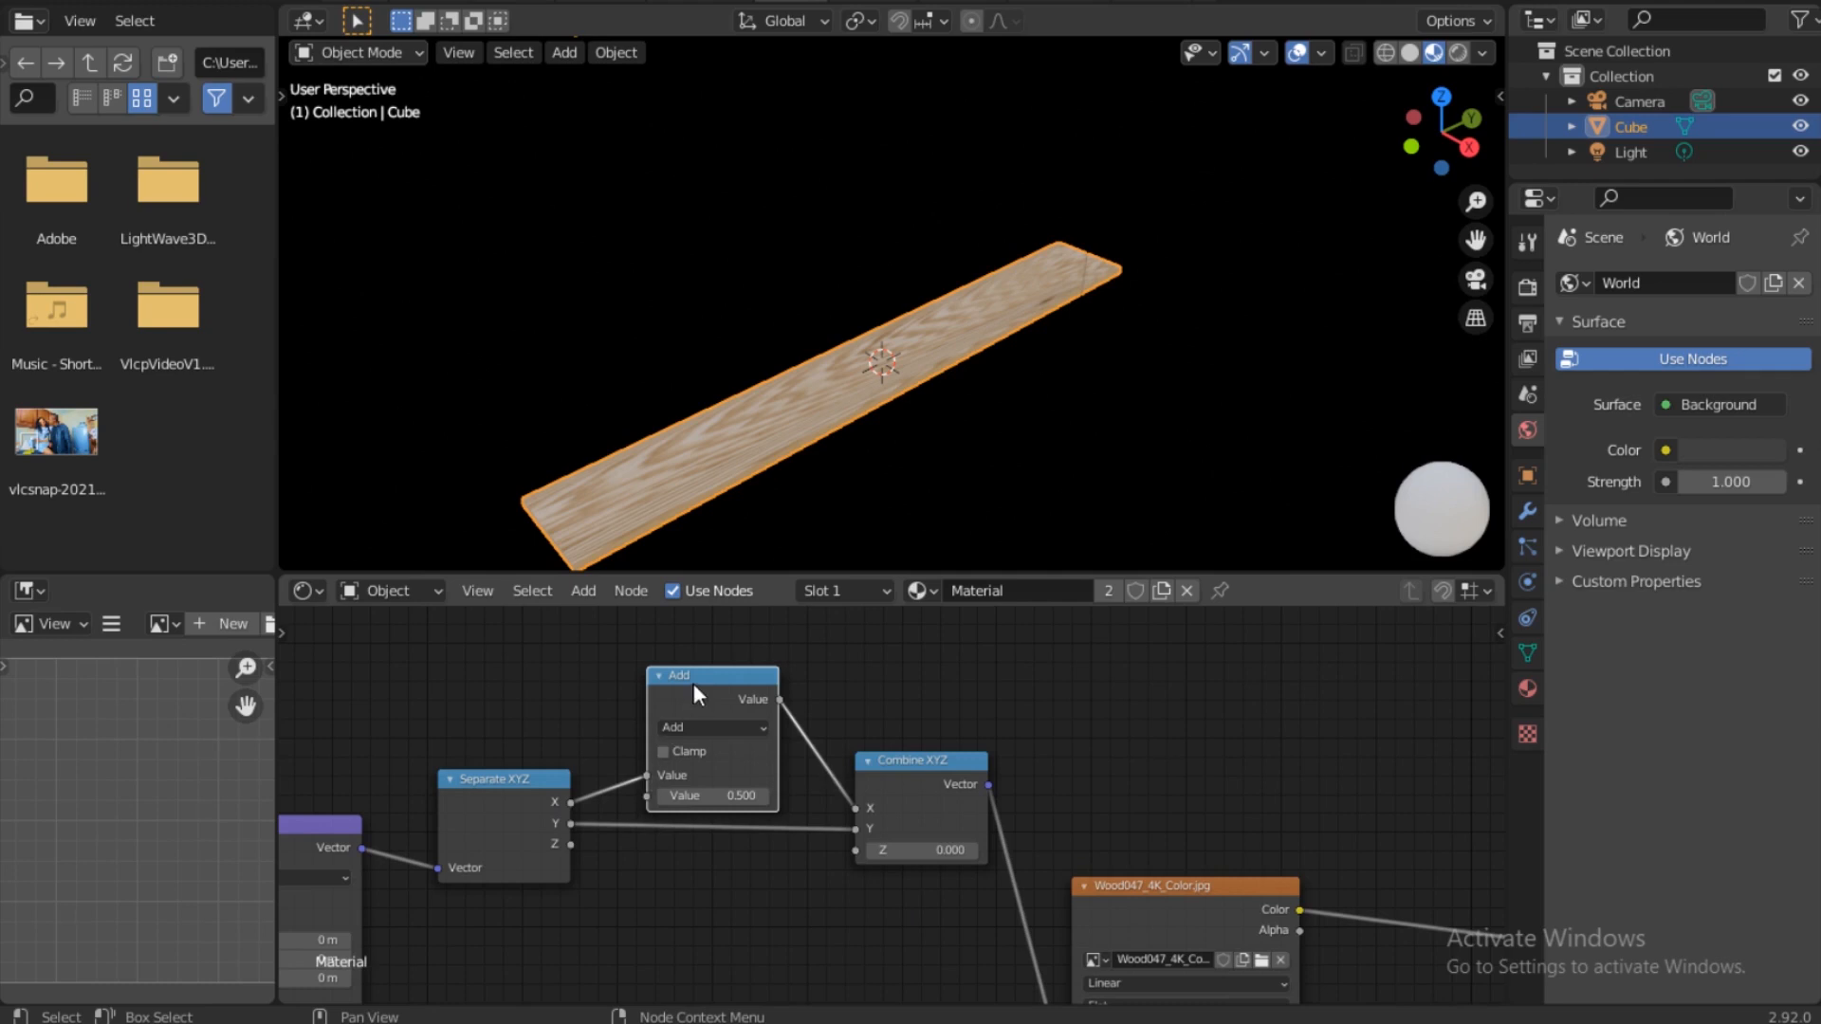
# Step: Duplicate the Add node and insert the copy on the Y link, placed below the first one
pyautogui.hotkey('shift', 'd')
pyautogui.click(686, 925)
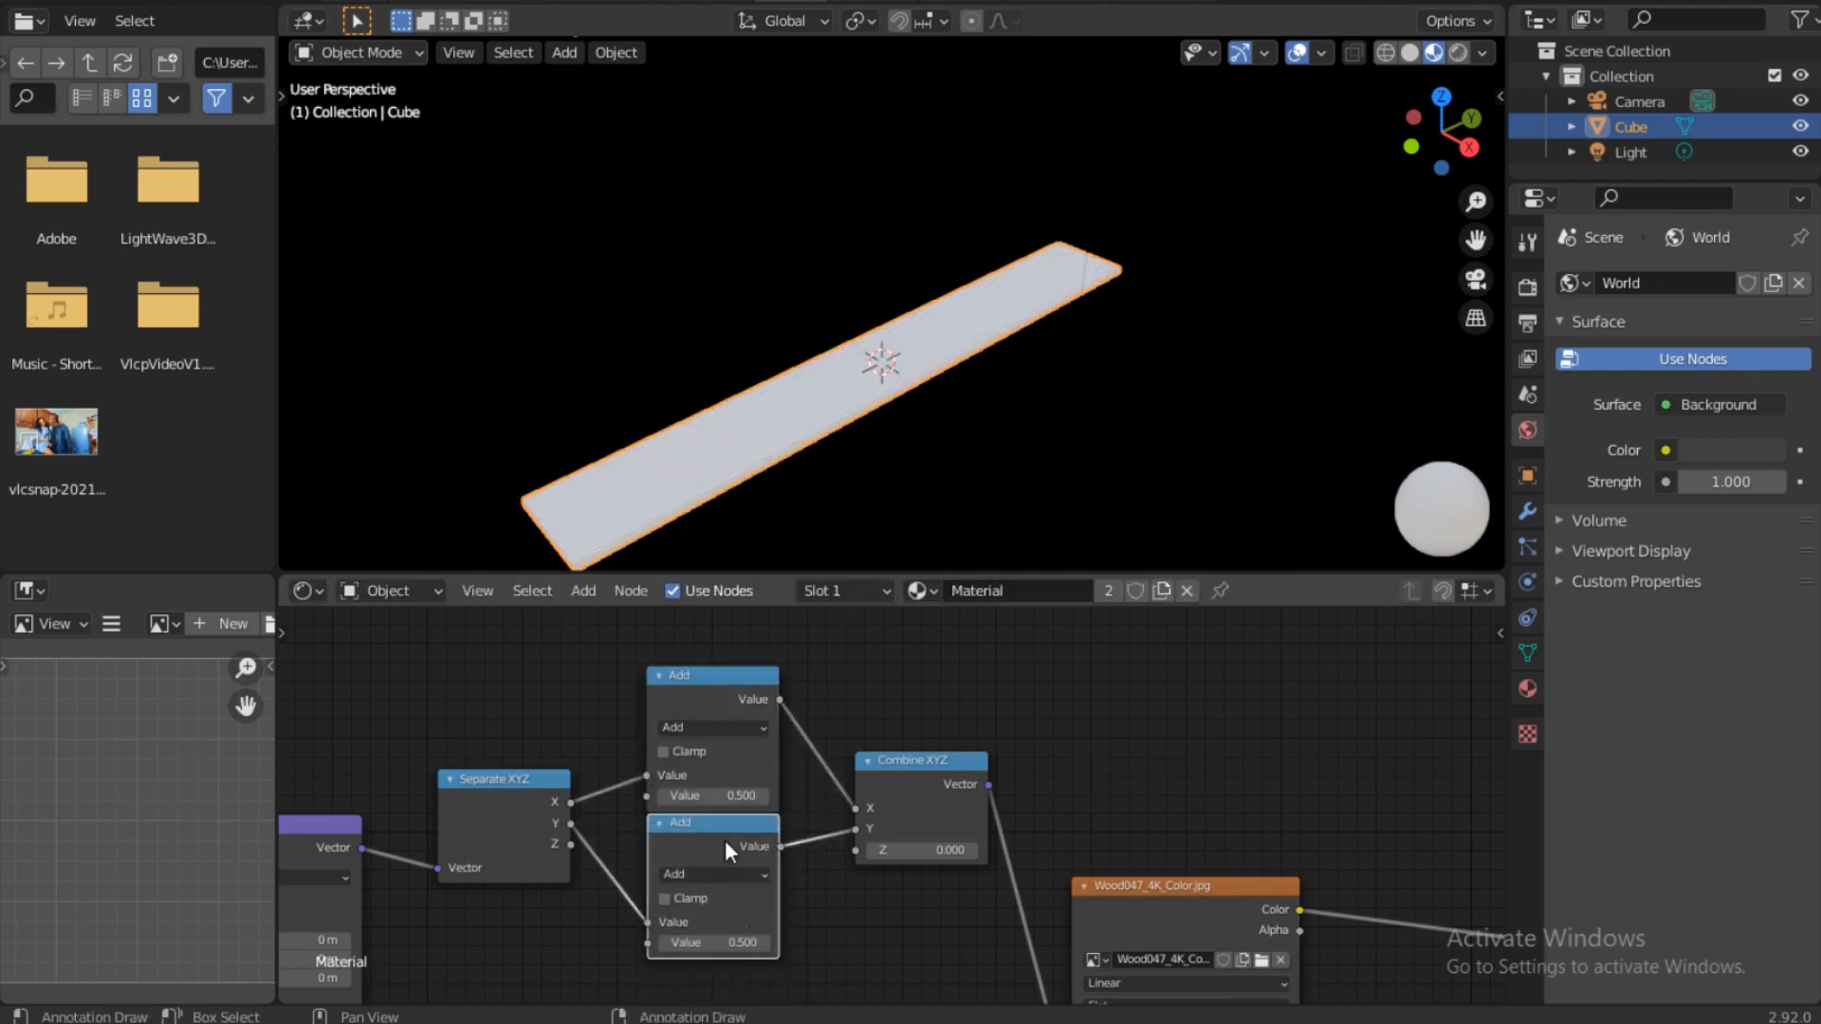
pyautogui.moveTo(721, 827); pyautogui.dragTo(714, 850)
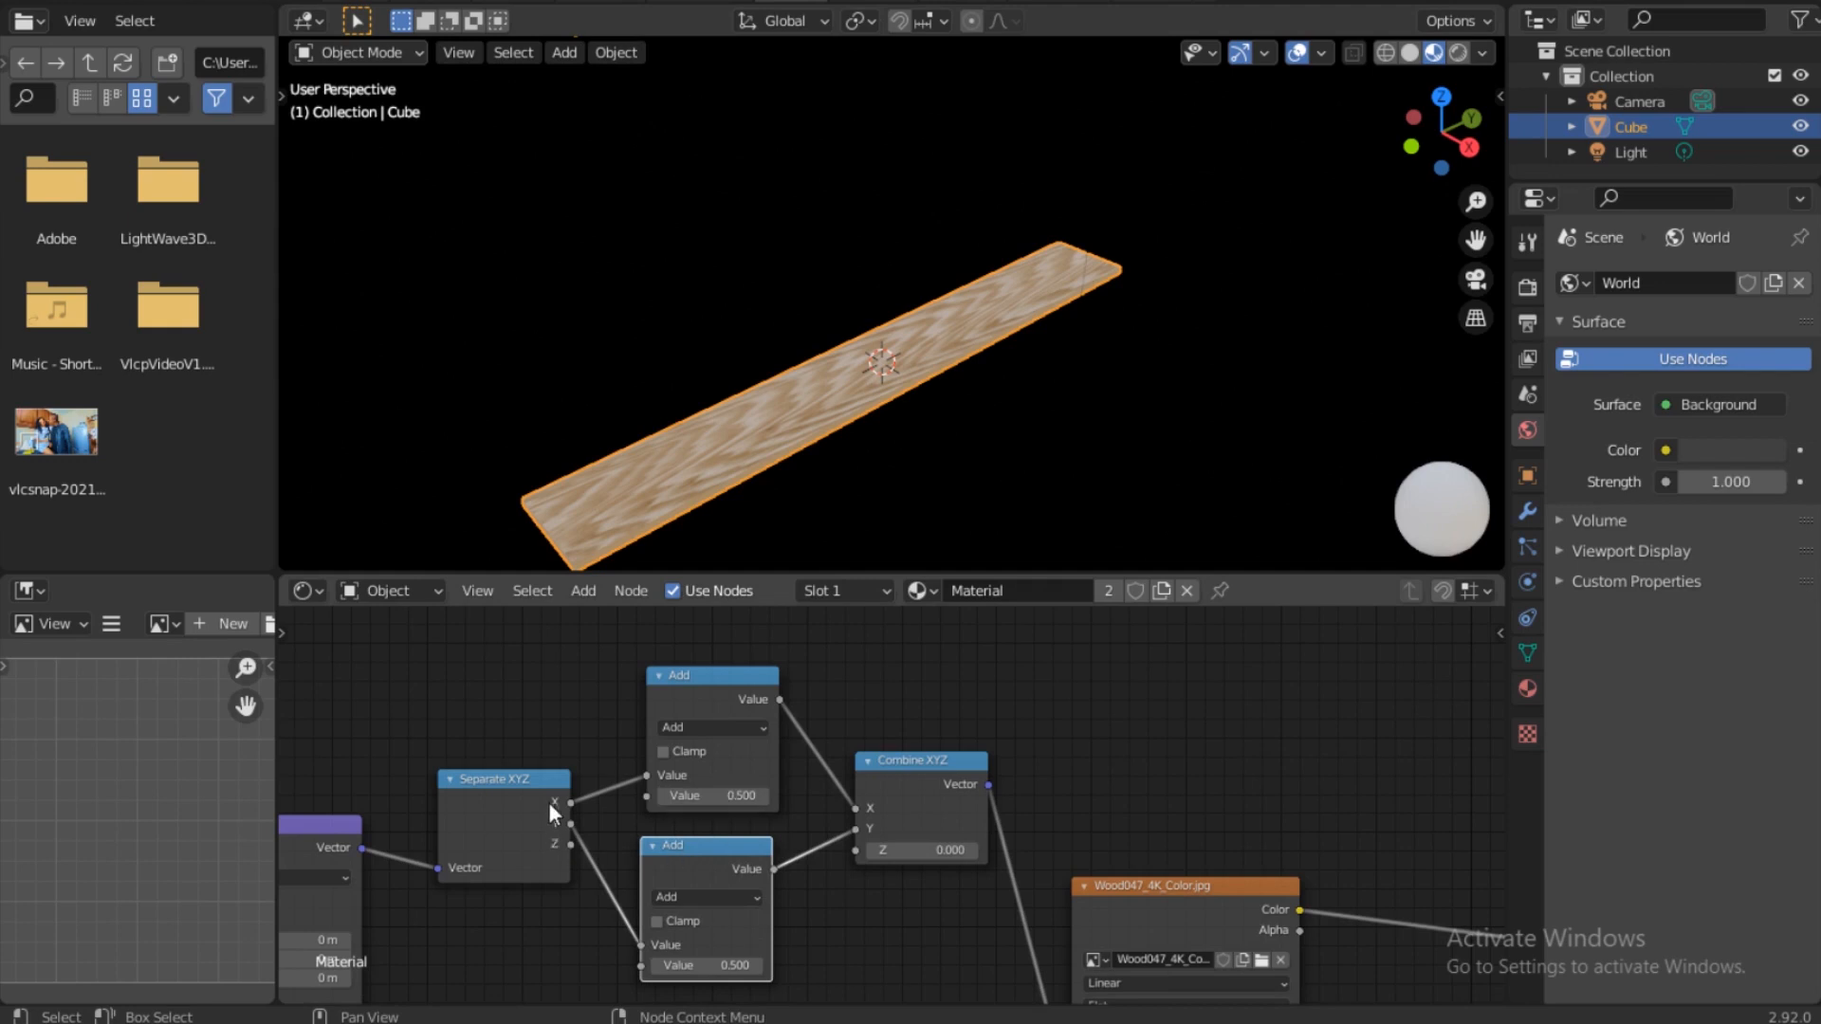
# Step: Set the second value of both Add nodes to 1.000 and nudge the Combine XYZ node upward
pyautogui.click(731, 965)
pyautogui.press('Return')
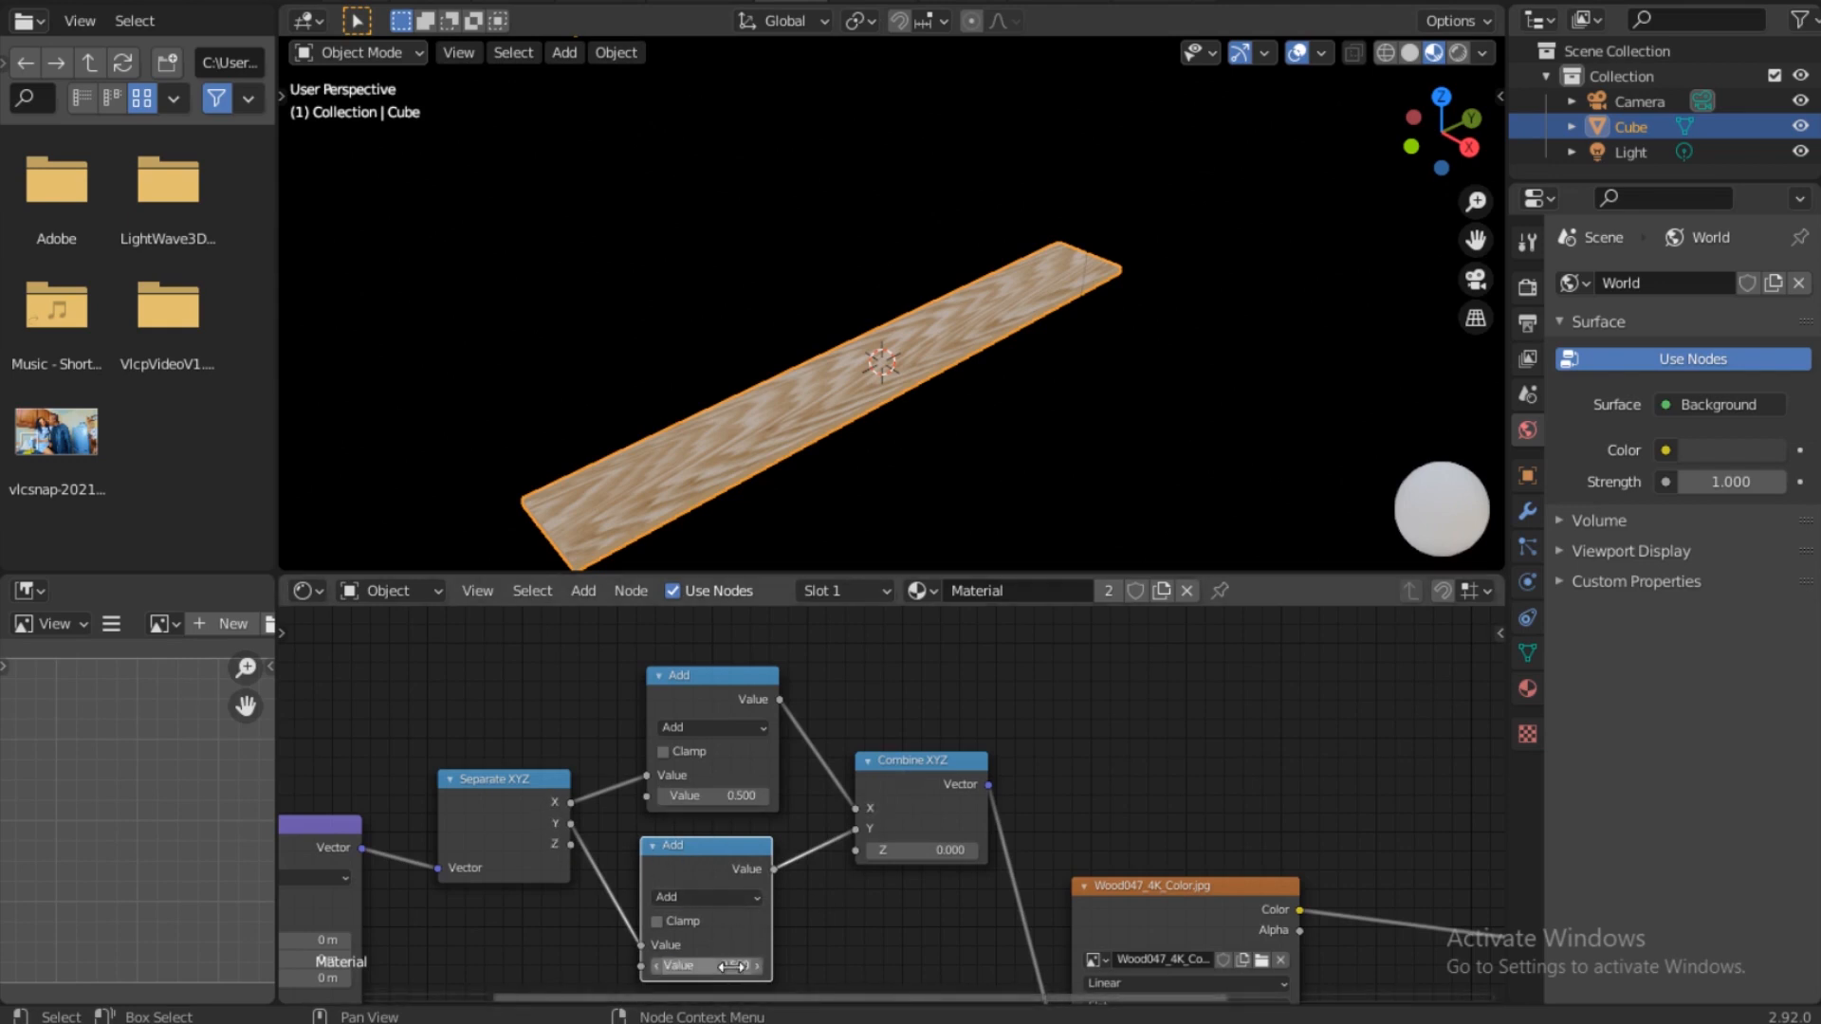
pyautogui.click(731, 965)
pyautogui.write('1')
pyautogui.press('Return')
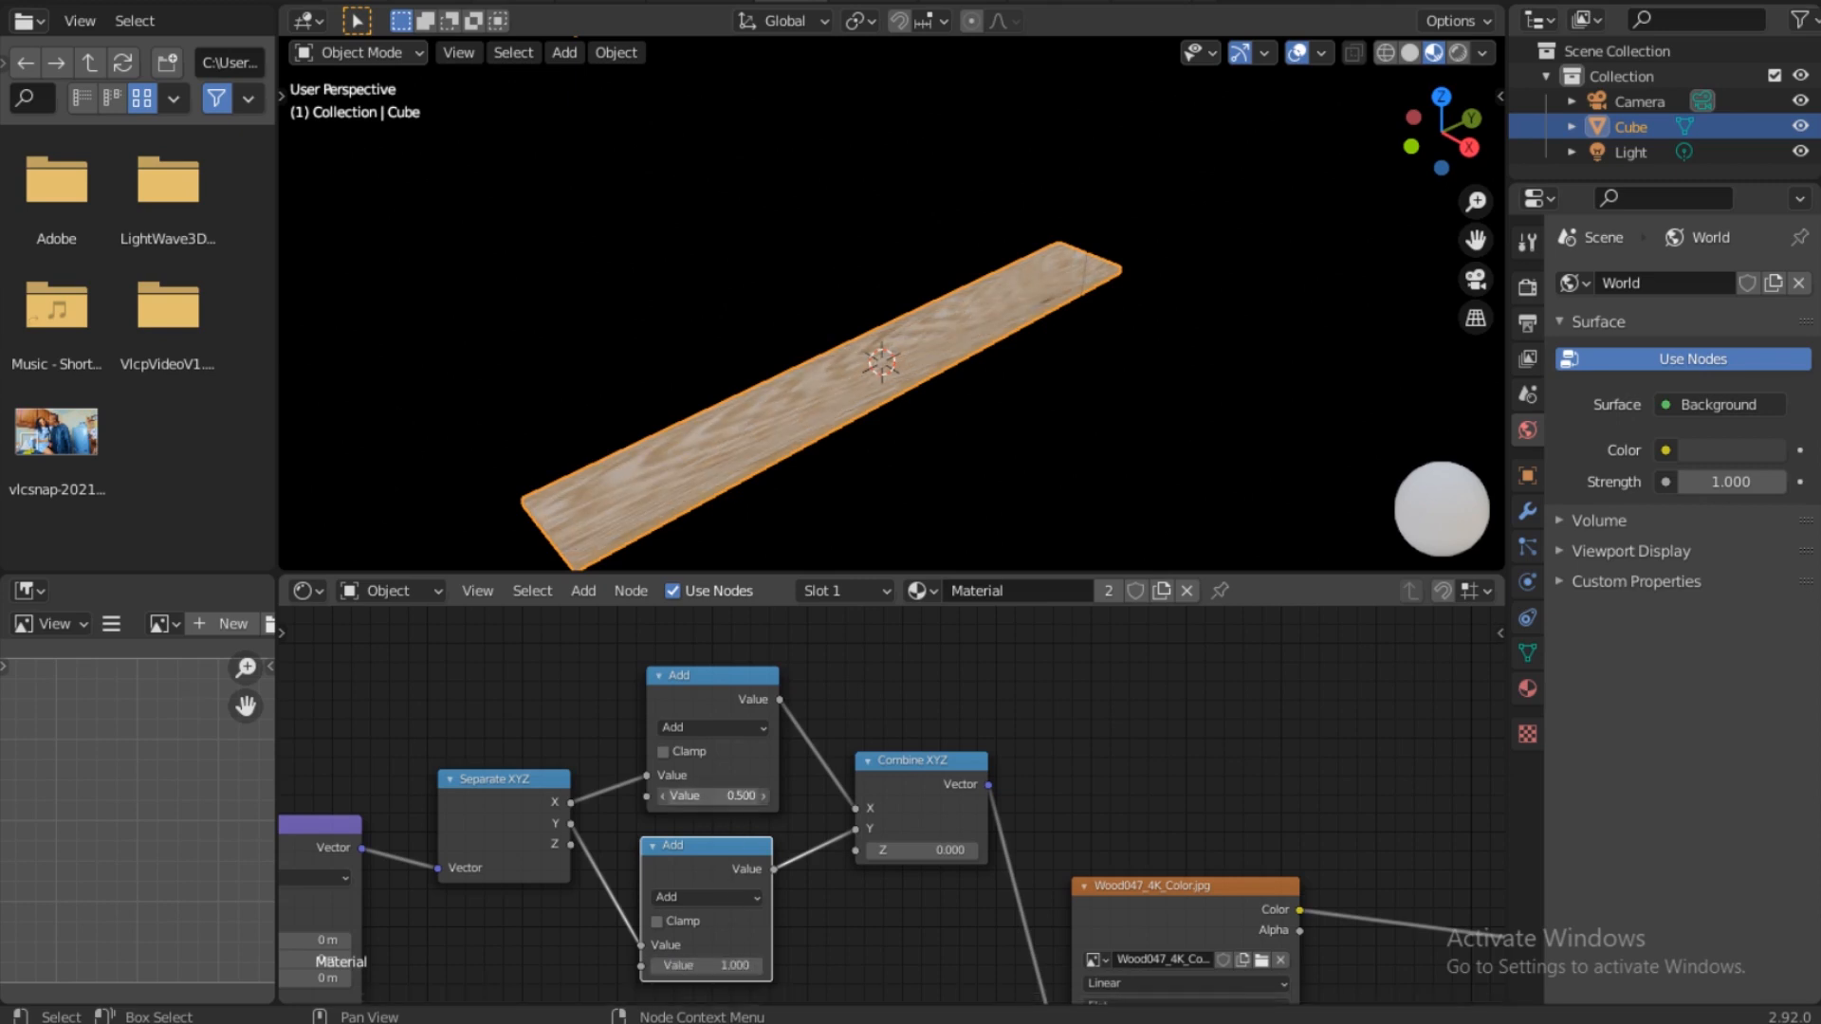
pyautogui.moveTo(727, 795)
pyautogui.mouseDown()
pyautogui.moveTo(749, 794)
pyautogui.moveTo(733, 793)
pyautogui.mouseUp()
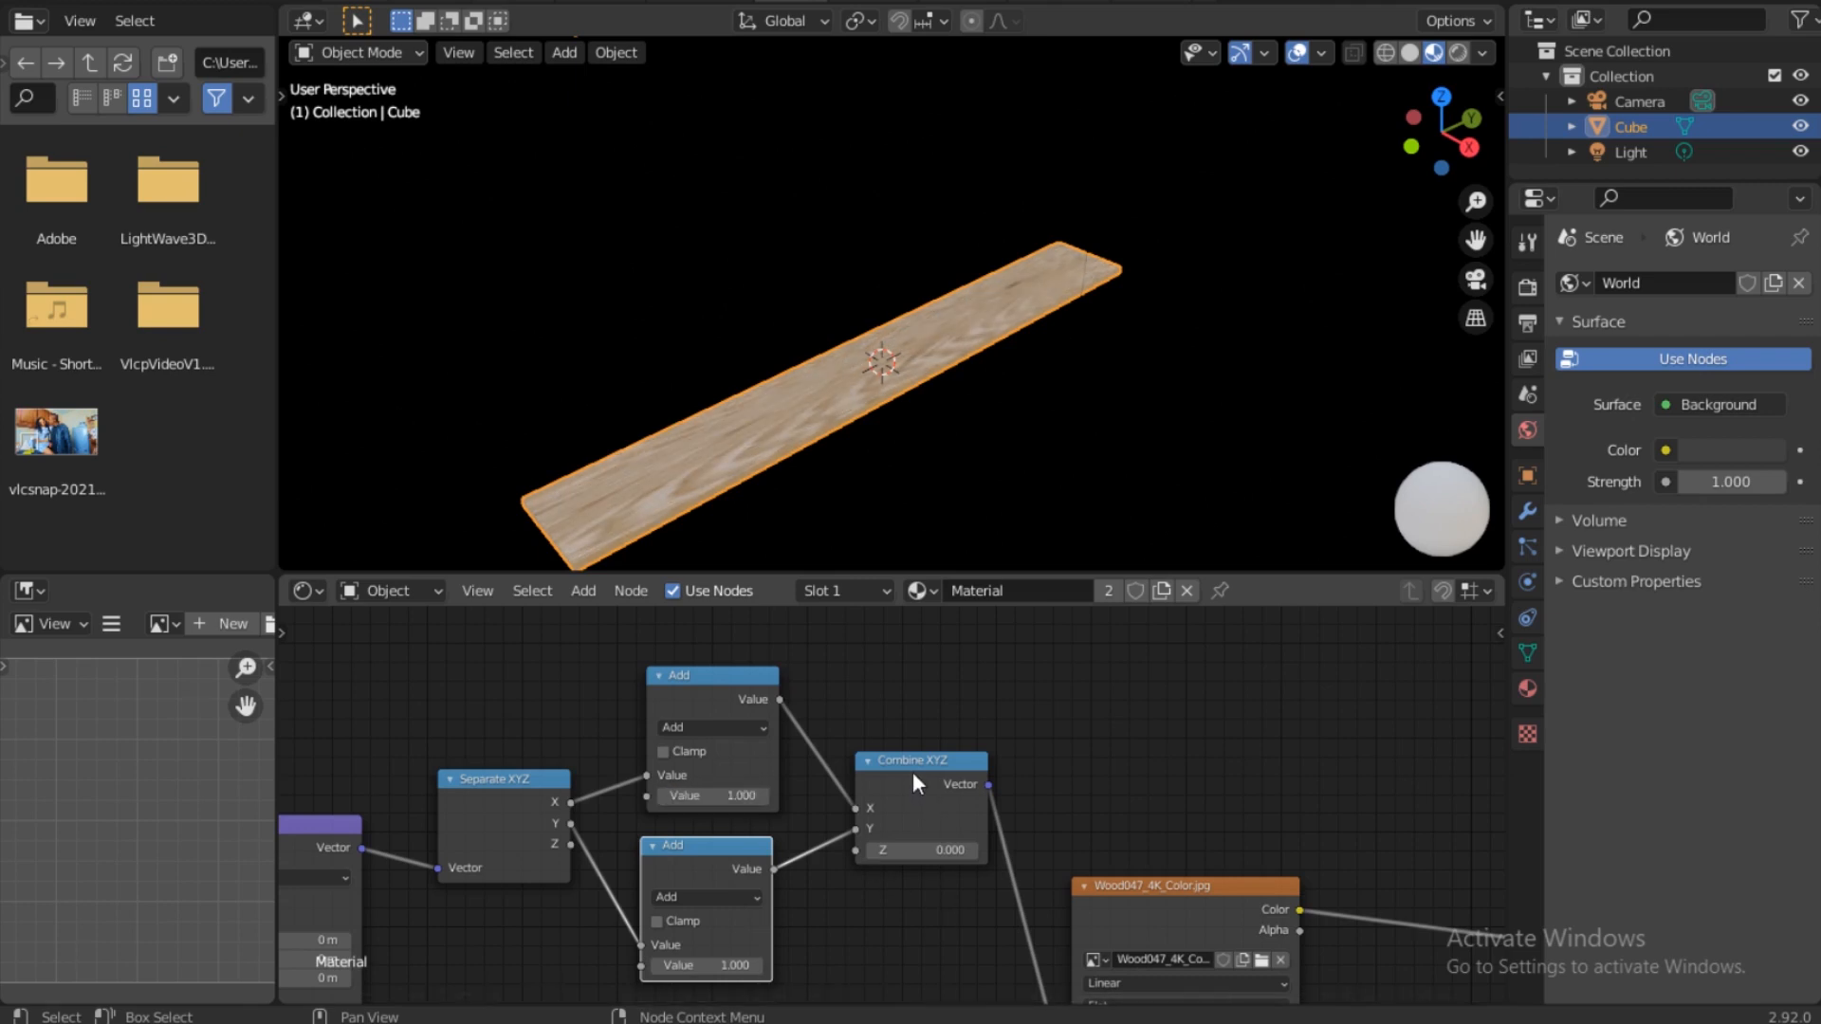
pyautogui.moveTo(921, 753); pyautogui.dragTo(927, 741)
# Step: Add an Object Info node below the Separate XYZ node, next to the Mapping node
pyautogui.scroll(-3, 925, 738)
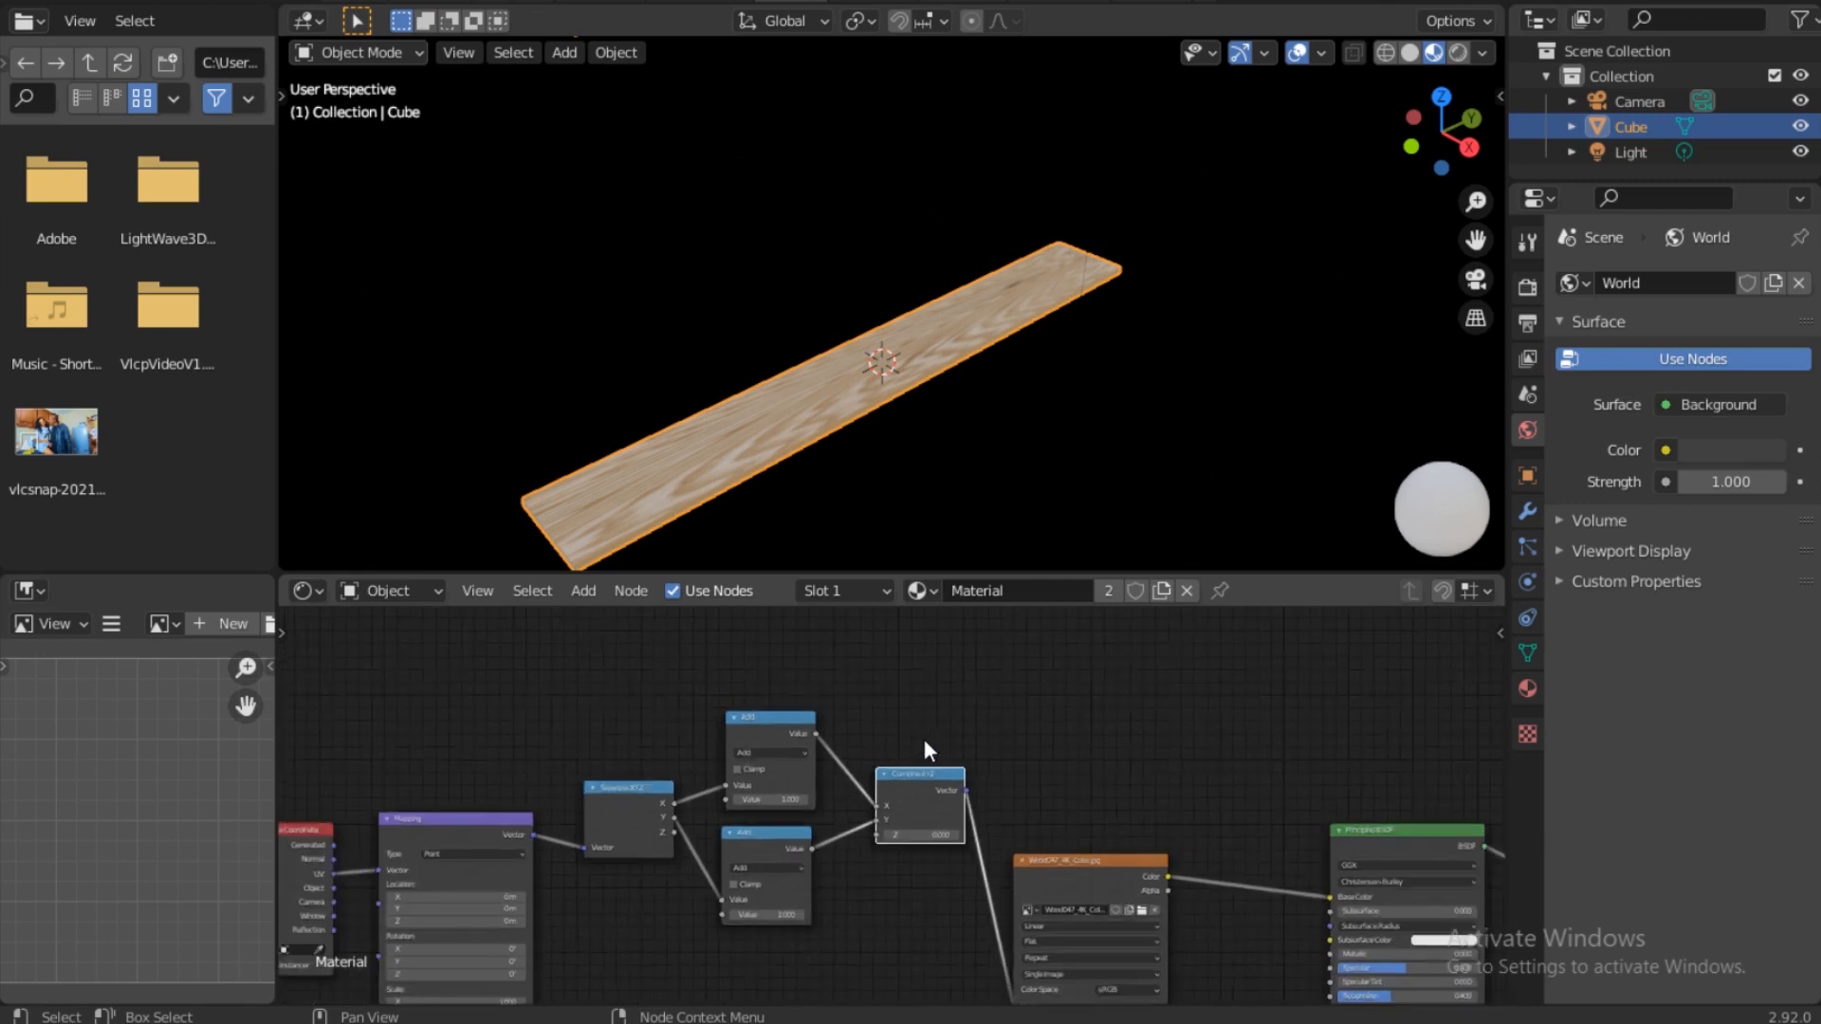
pyautogui.moveTo(709, 881); pyautogui.dragTo(737, 767, button='middle')
pyautogui.hotkey('shift', 'a')
pyautogui.click(730, 739)
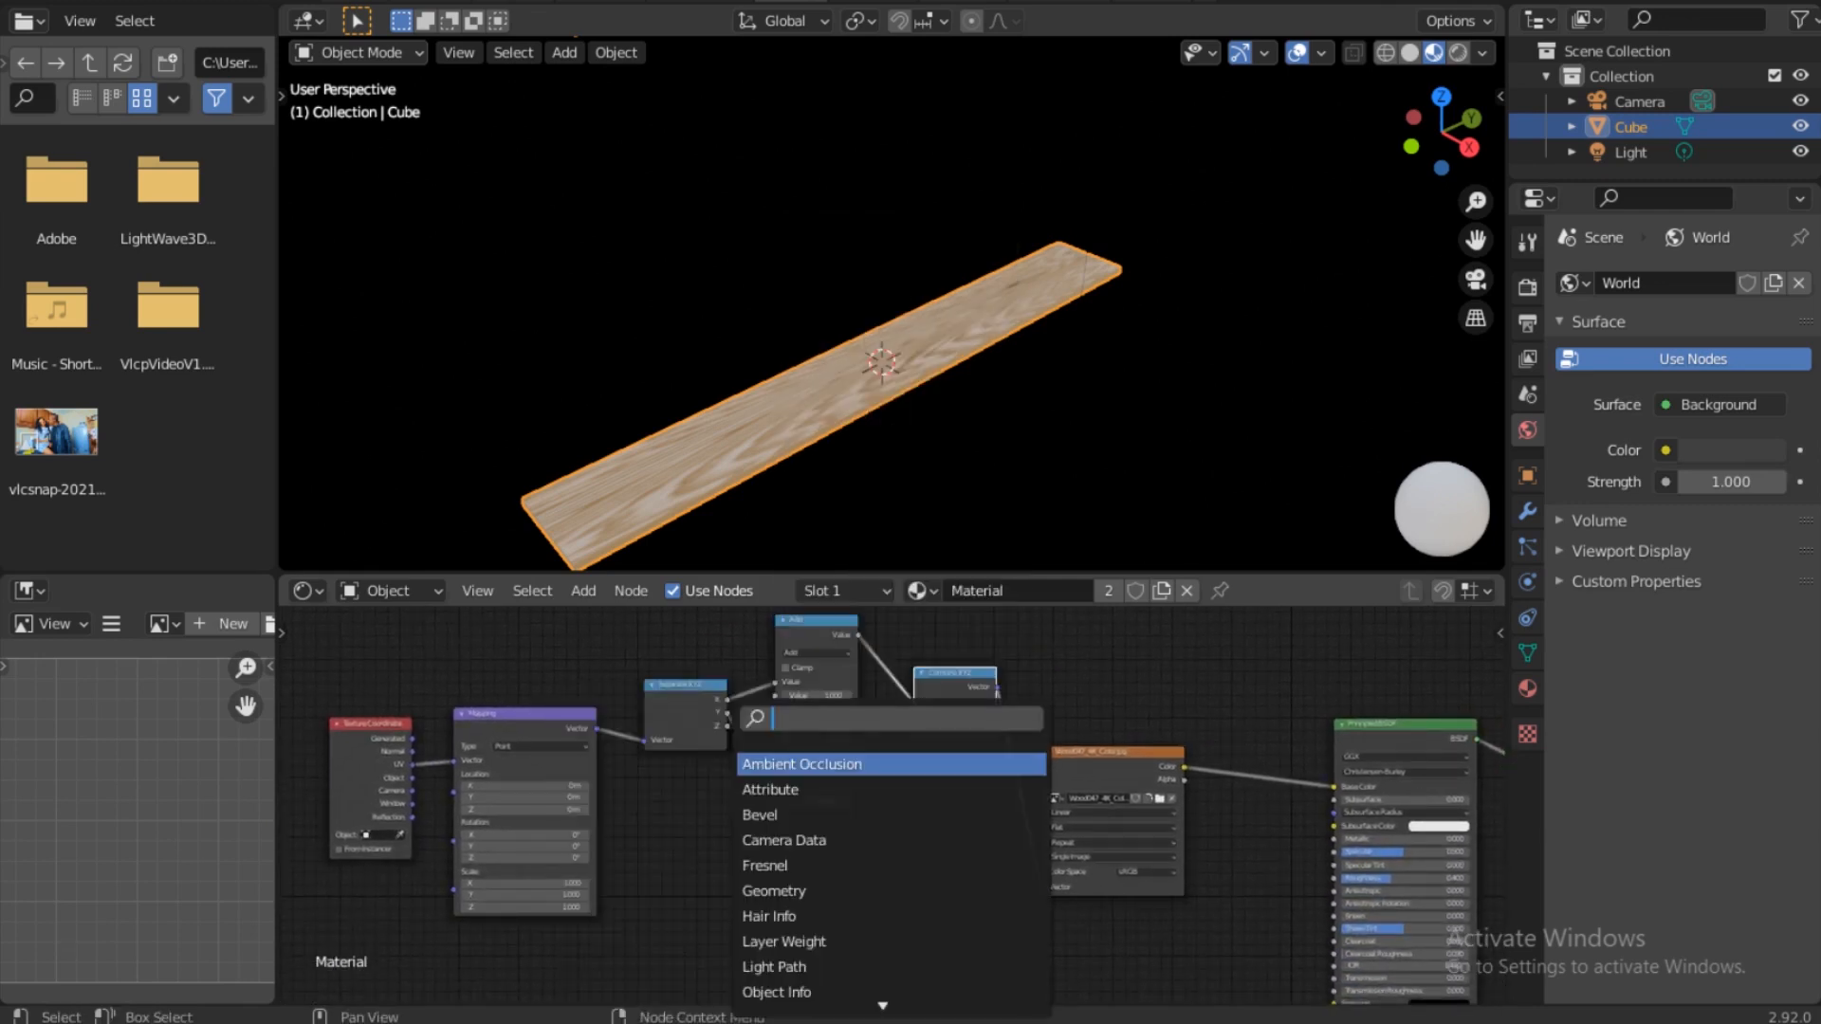
pyautogui.write('ob')
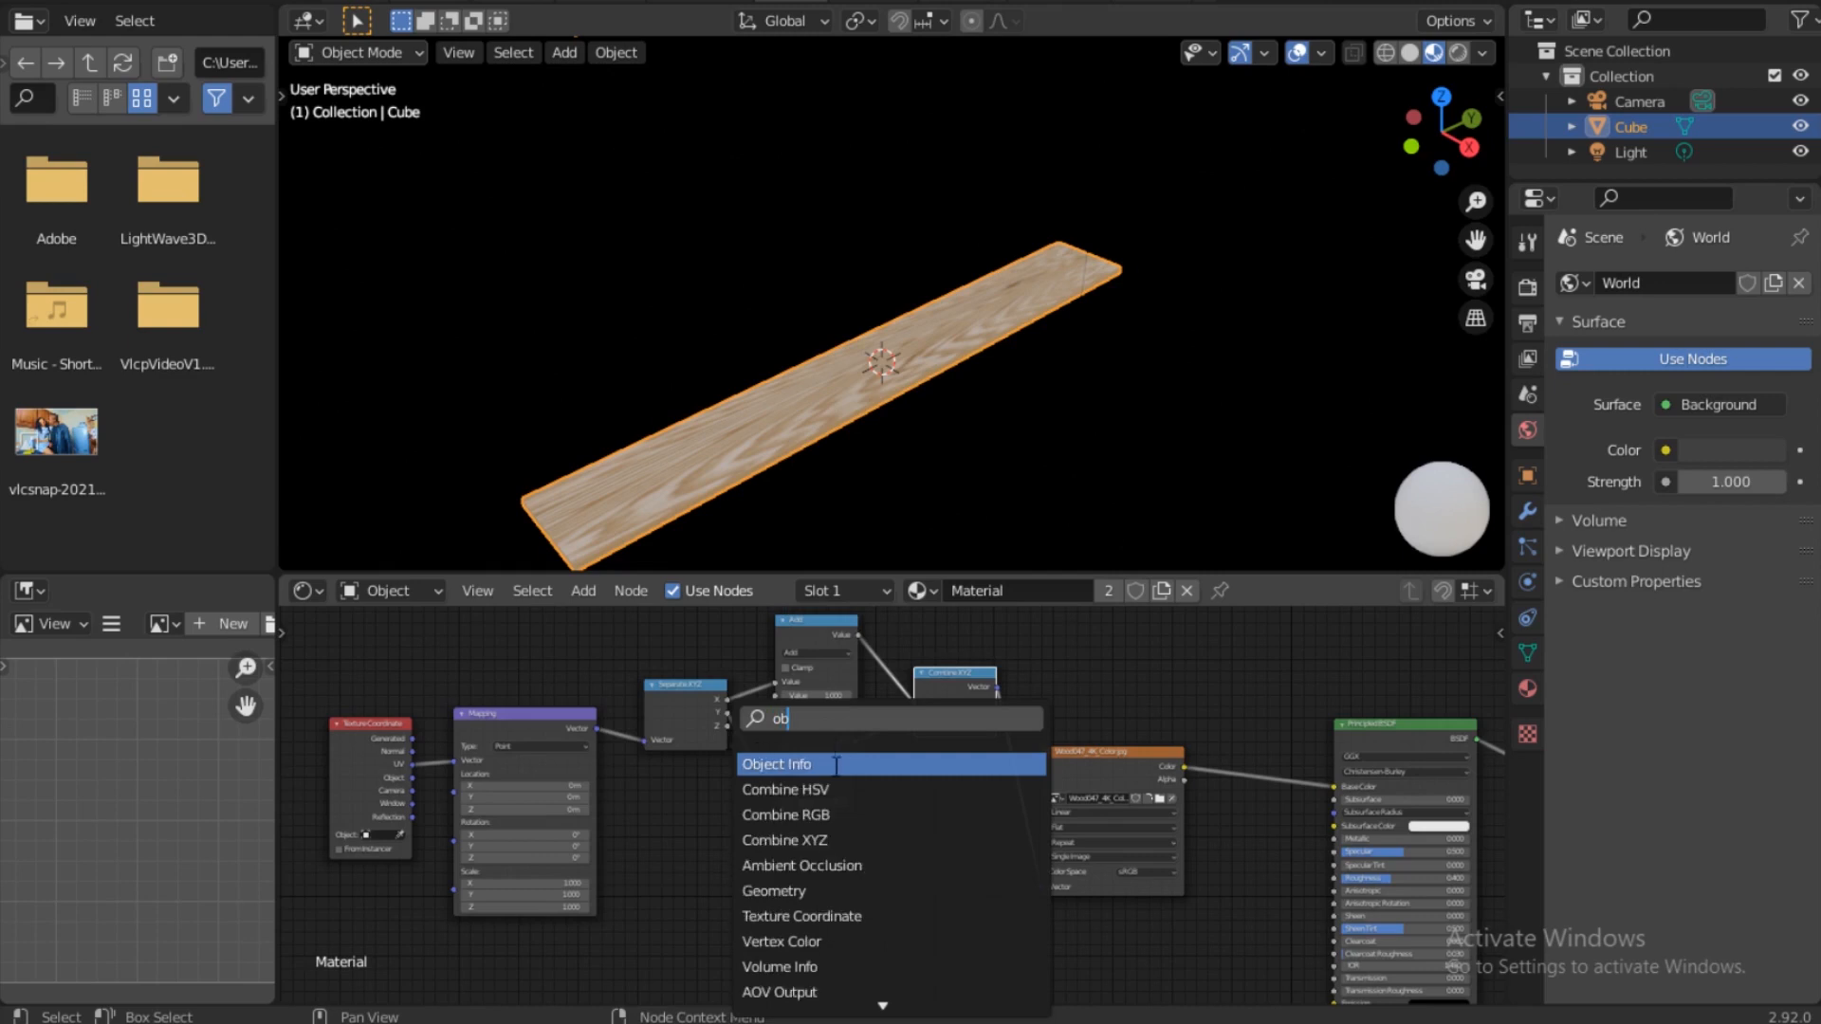
pyautogui.click(777, 764)
pyautogui.click(691, 832)
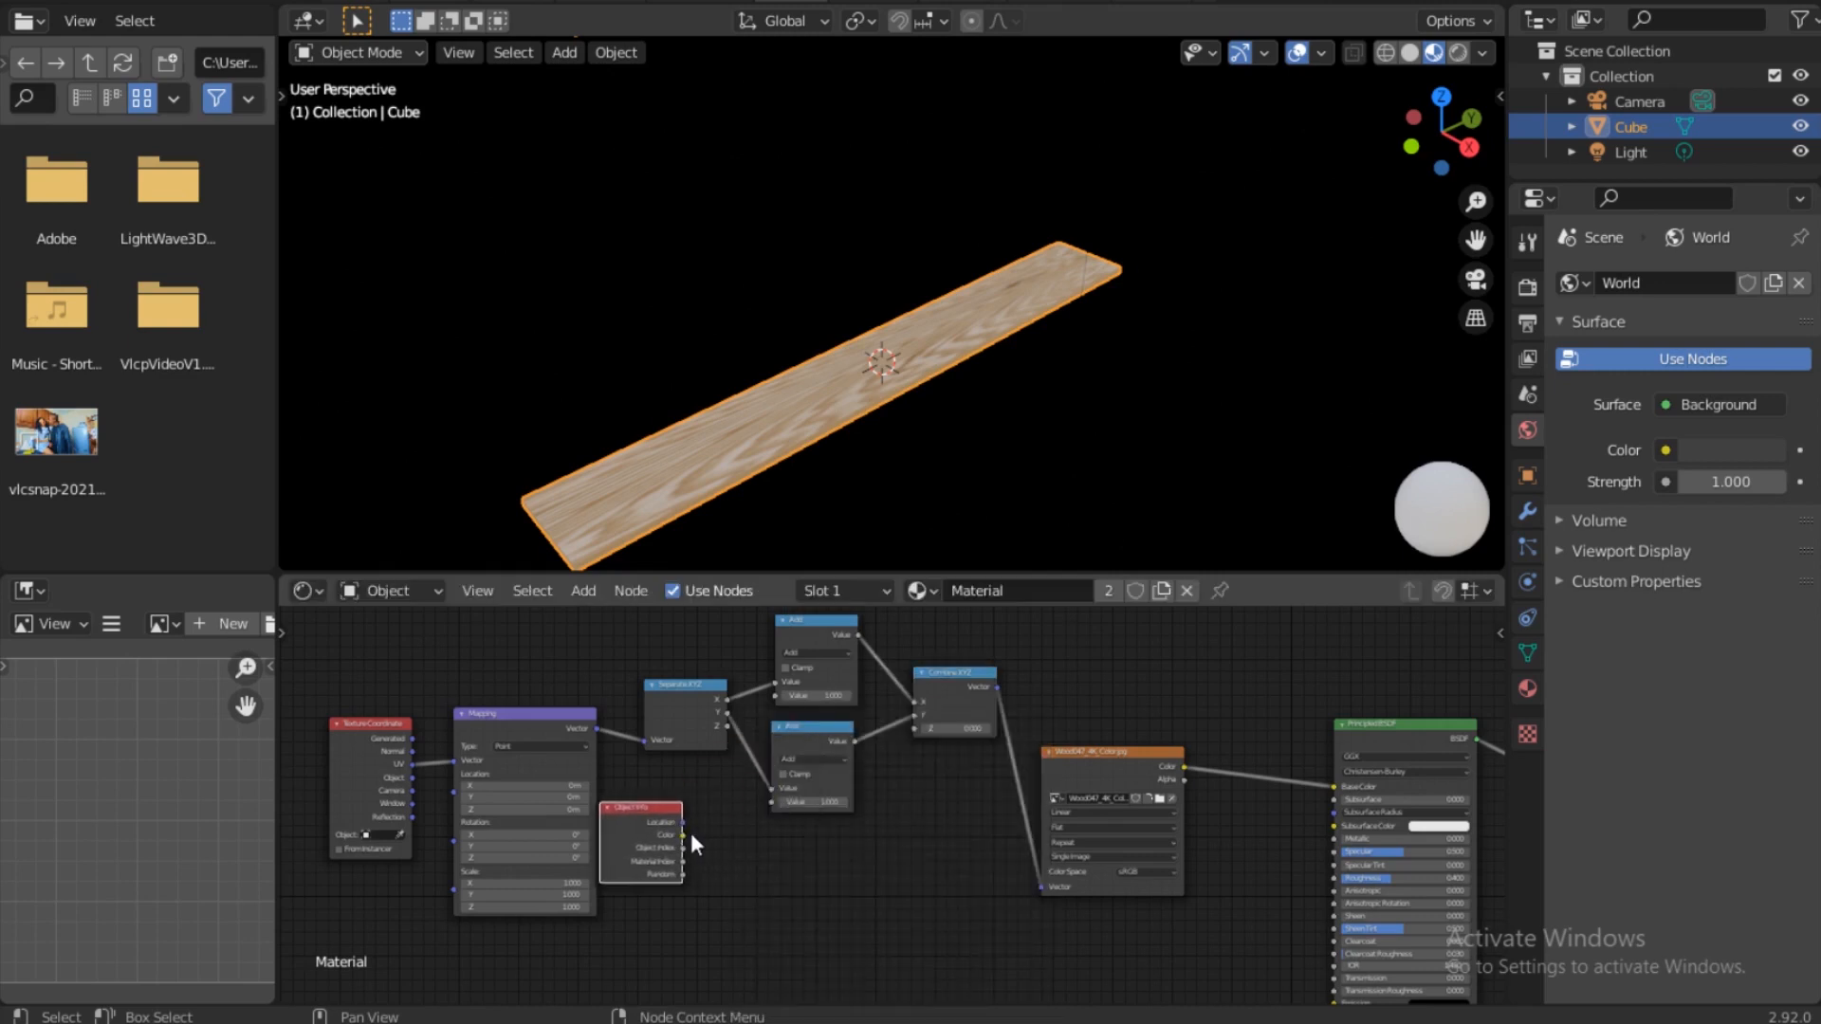
# Step: Reposition the Object Info node and link its Random output to the second Value input of both Add nodes
pyautogui.scroll(3, 697, 829)
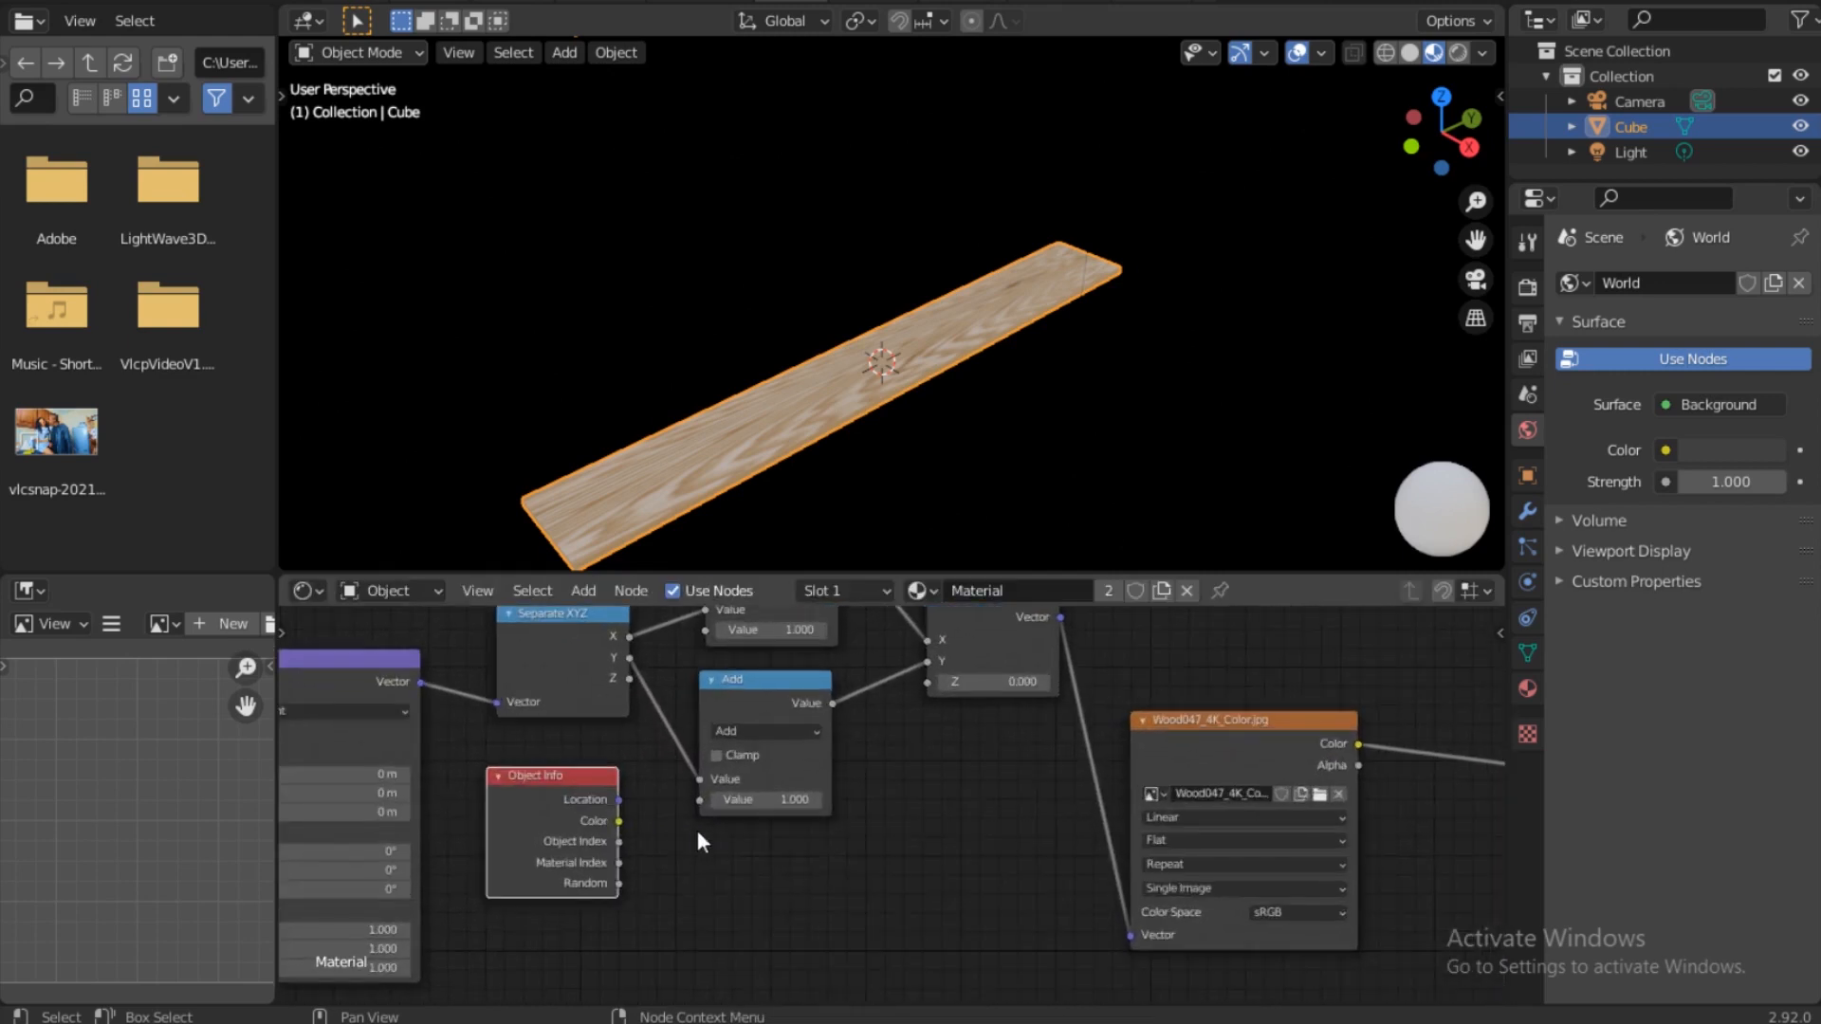
pyautogui.moveTo(584, 771); pyautogui.dragTo(707, 844, button='middle')
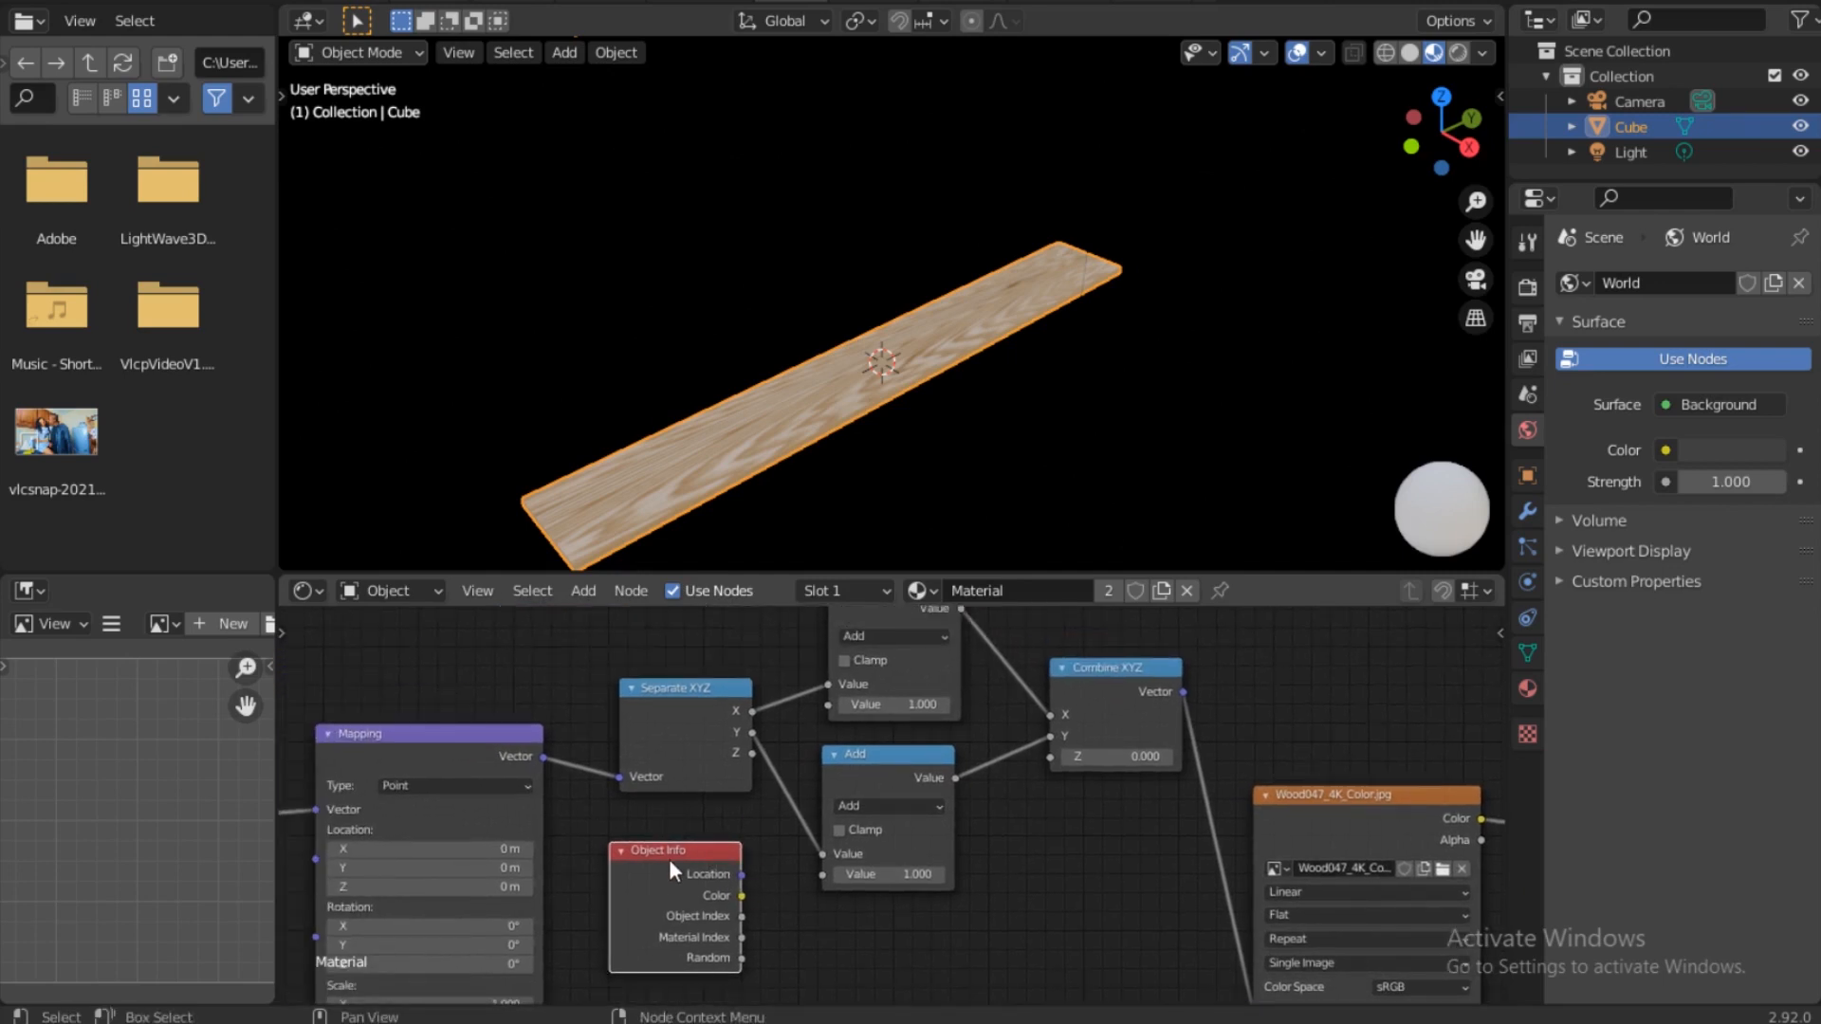
pyautogui.moveTo(668, 857); pyautogui.dragTo(639, 847)
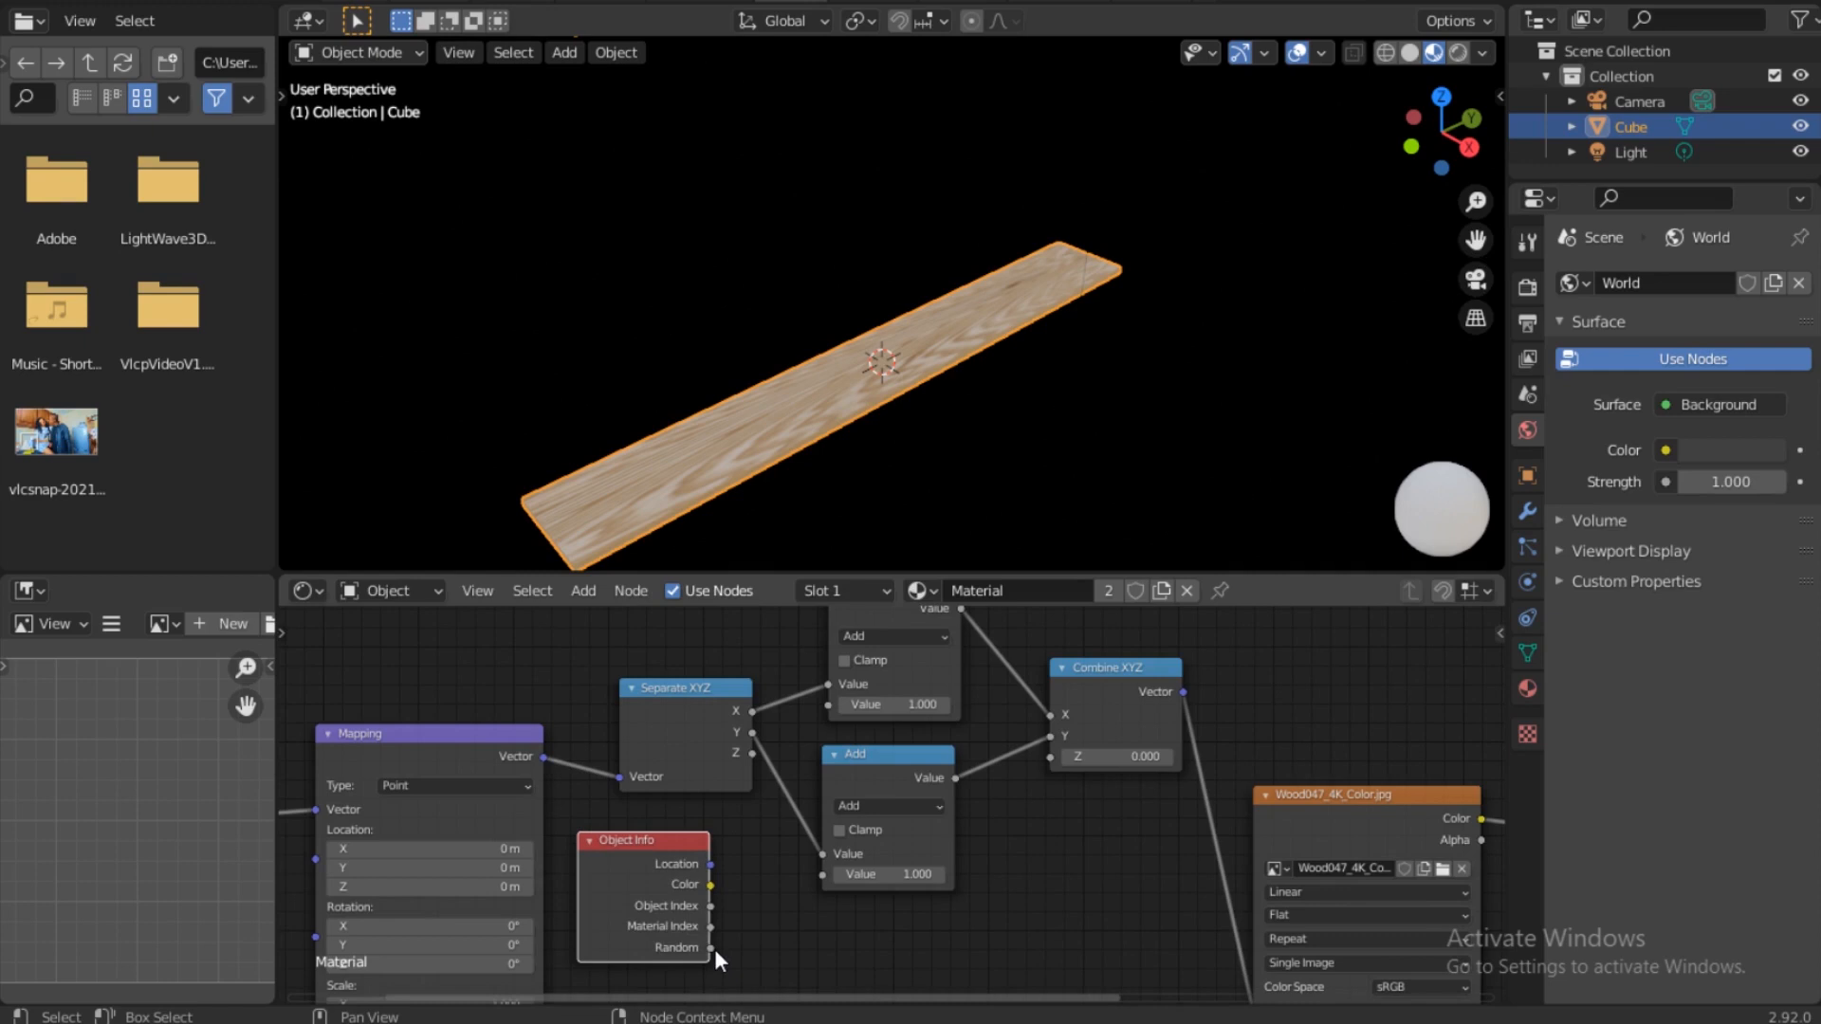
pyautogui.moveTo(714, 948); pyautogui.dragTo(827, 875)
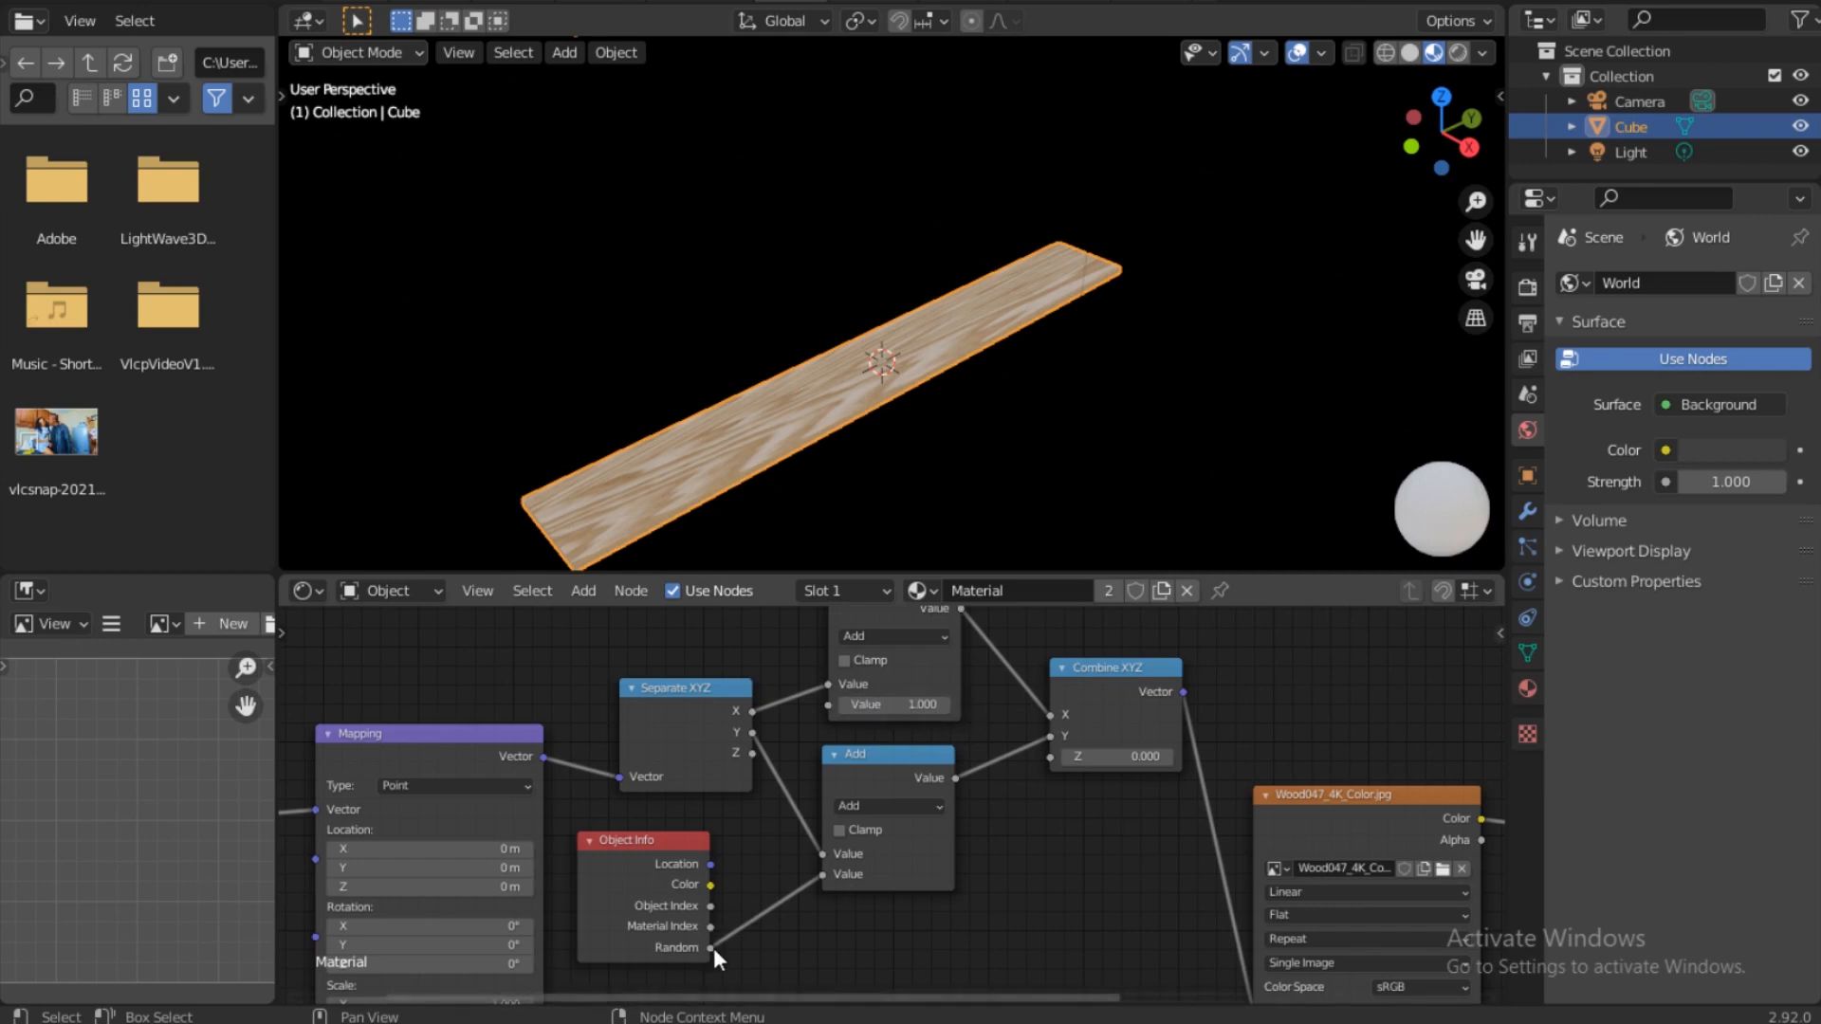
pyautogui.moveTo(713, 947); pyautogui.dragTo(835, 698)
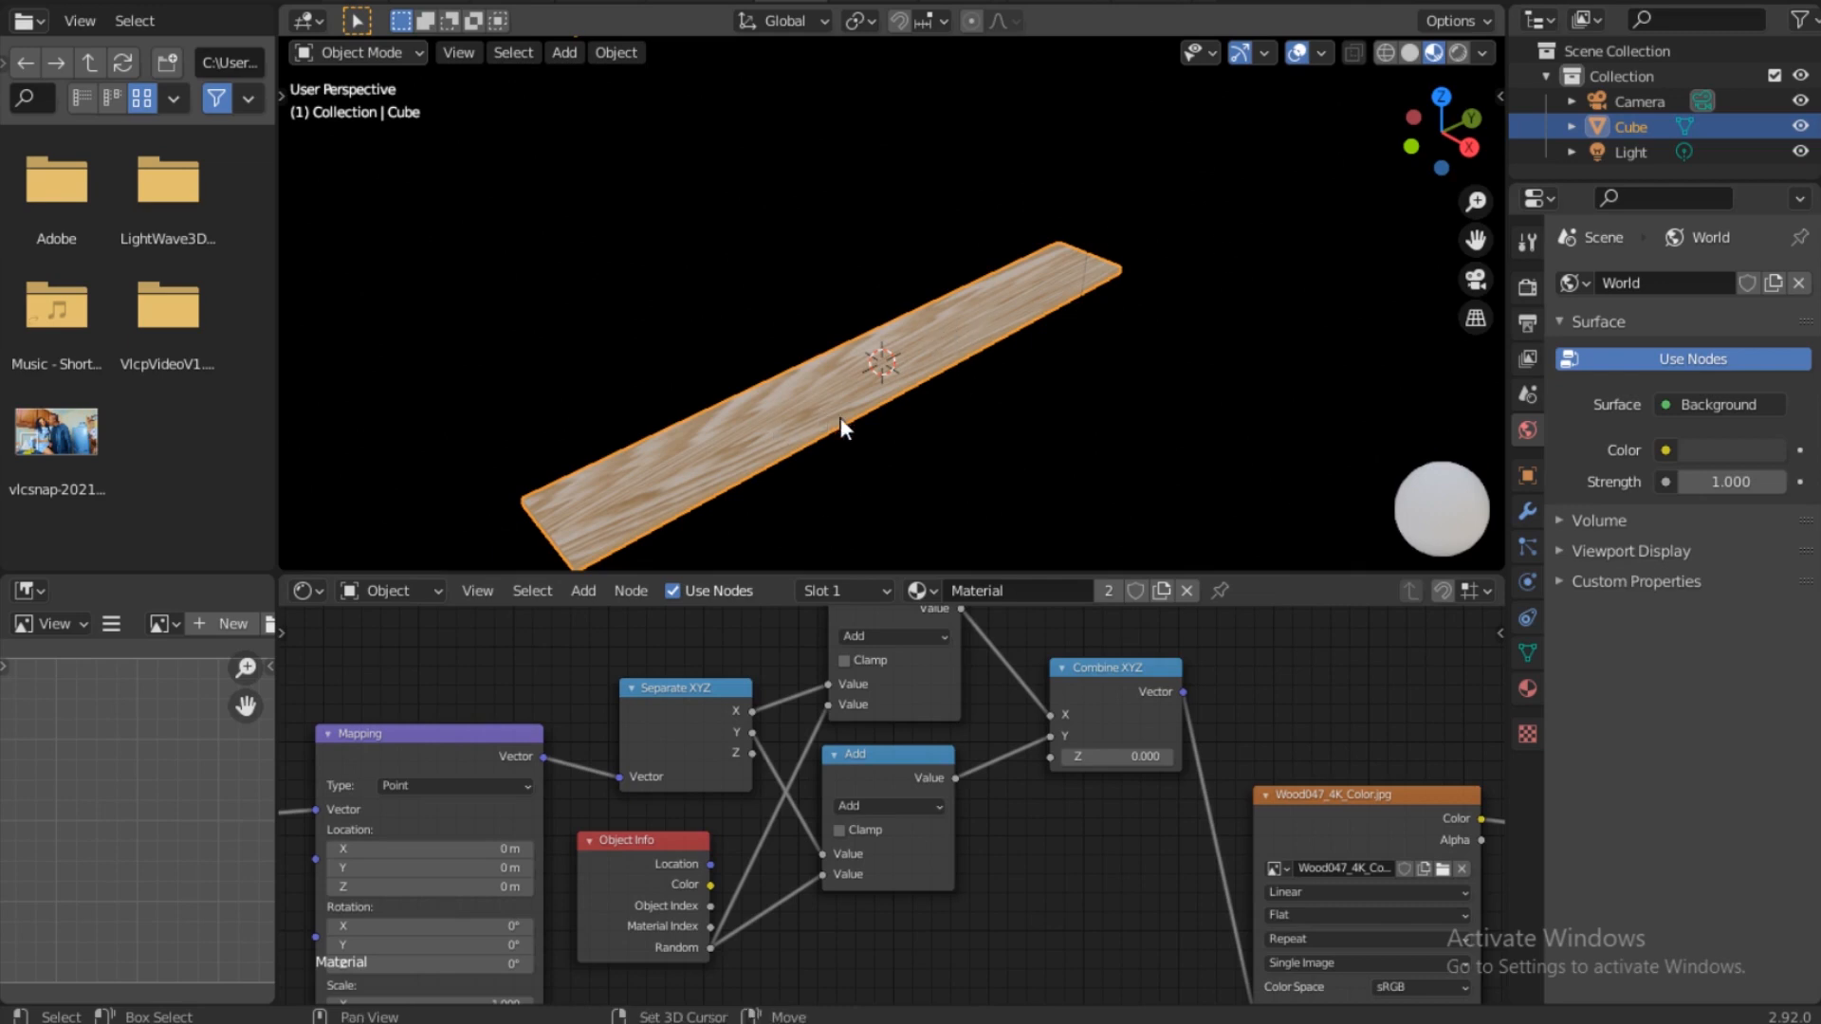
# Step: Duplicate the plank twice, placing one copy on each side of the original
pyautogui.hotkey('shift', 'd')
pyautogui.click(1073, 455)
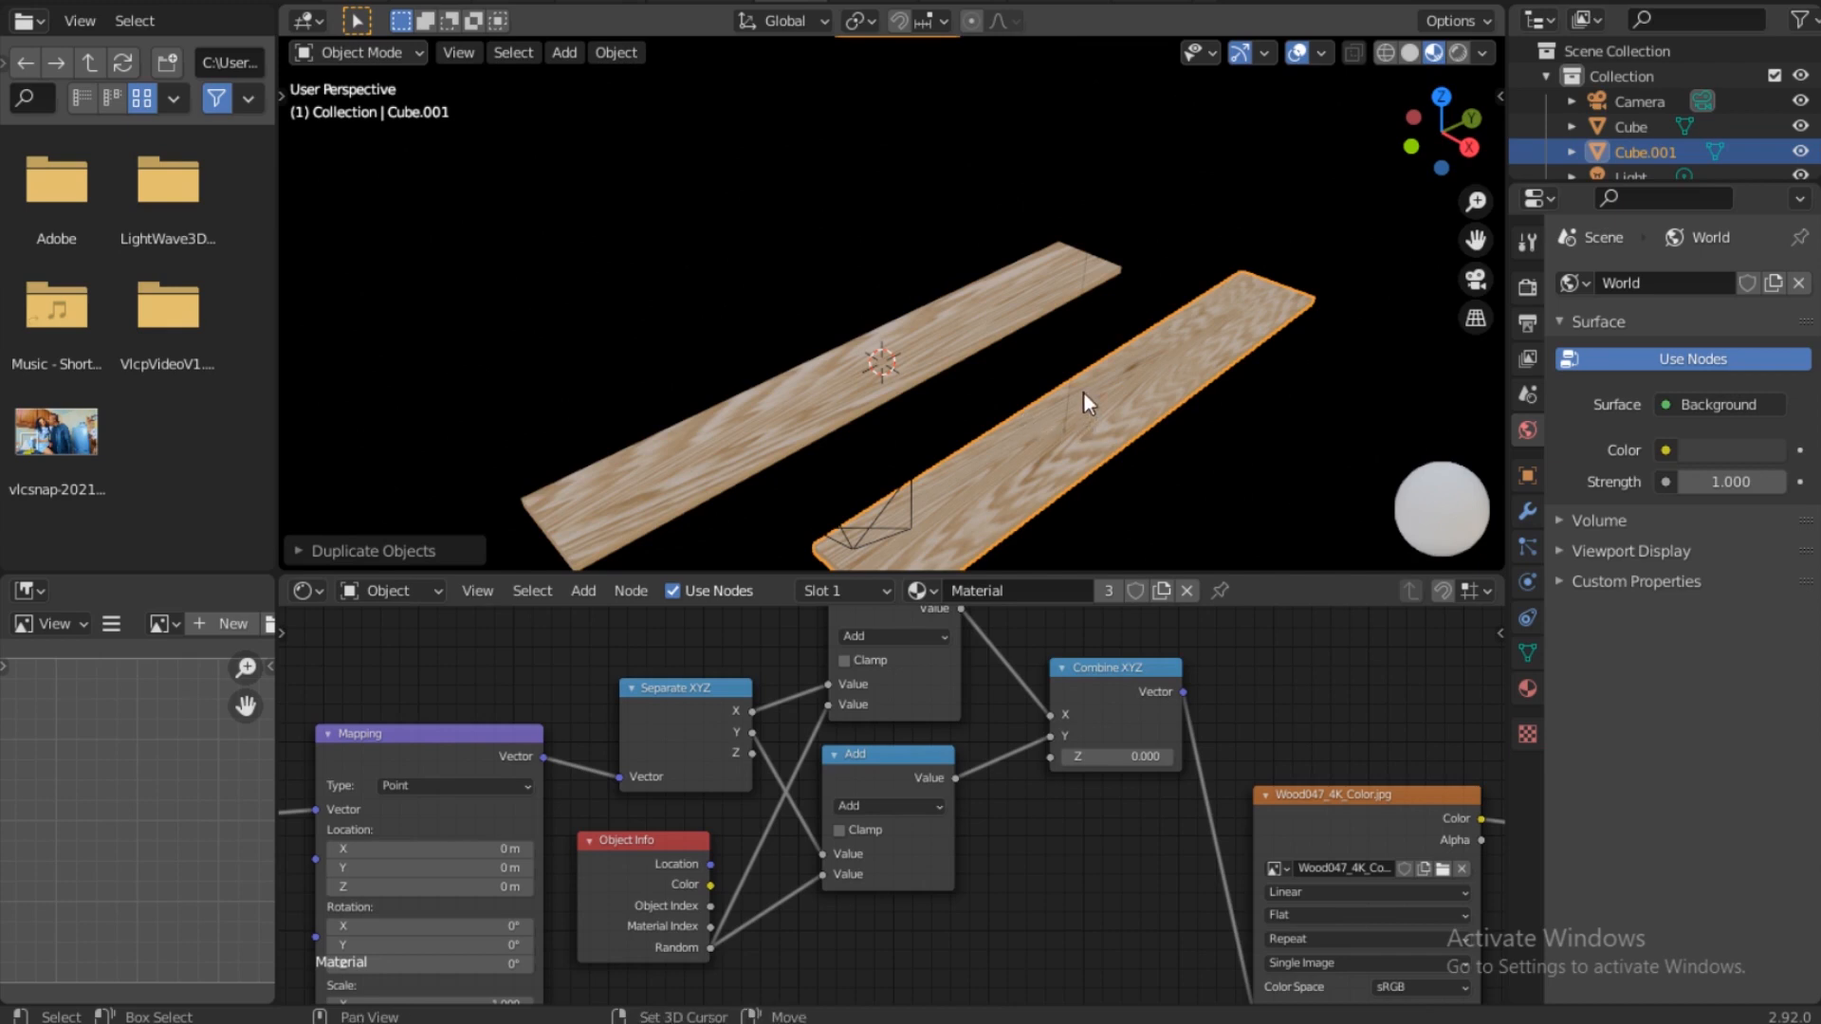
pyautogui.hotkey('shift', 'd')
pyautogui.click(741, 288)
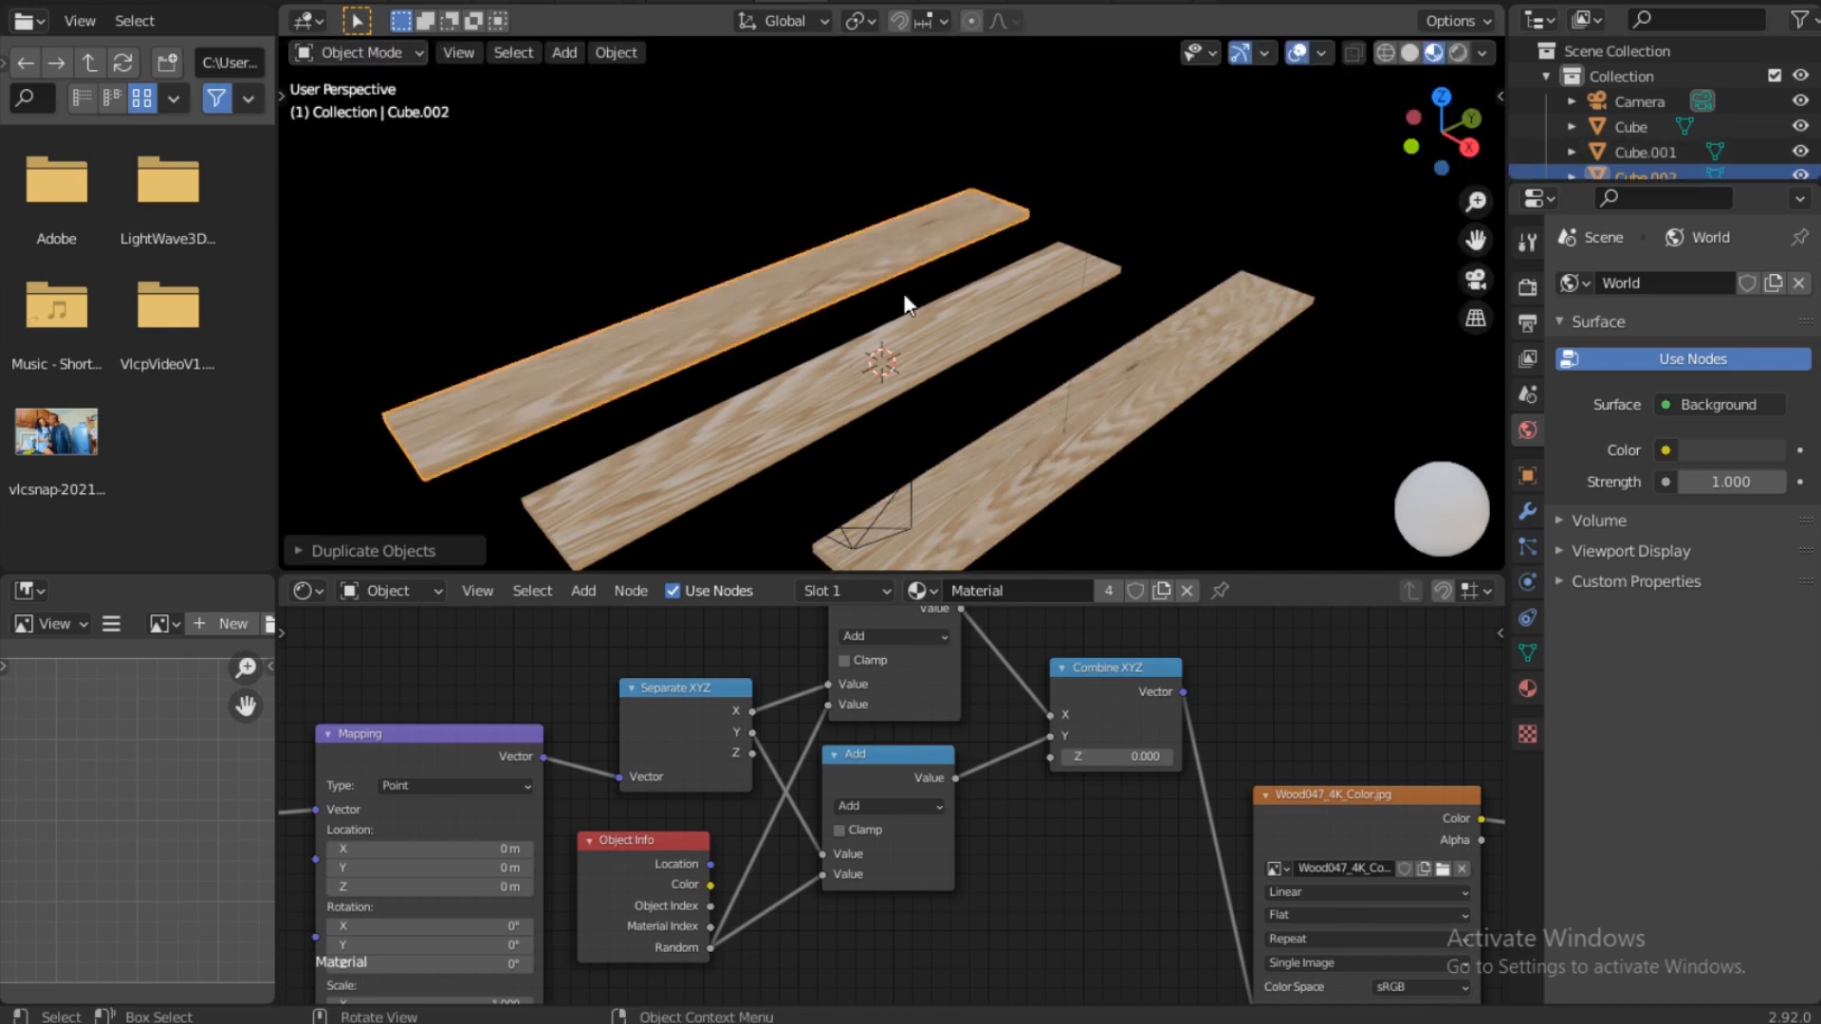
# Step: Duplicate the selected plank and place the copy at the opposite end of the row, beyond the outermost plank
pyautogui.moveTo(1441, 132); pyautogui.dragTo(1073, 326)
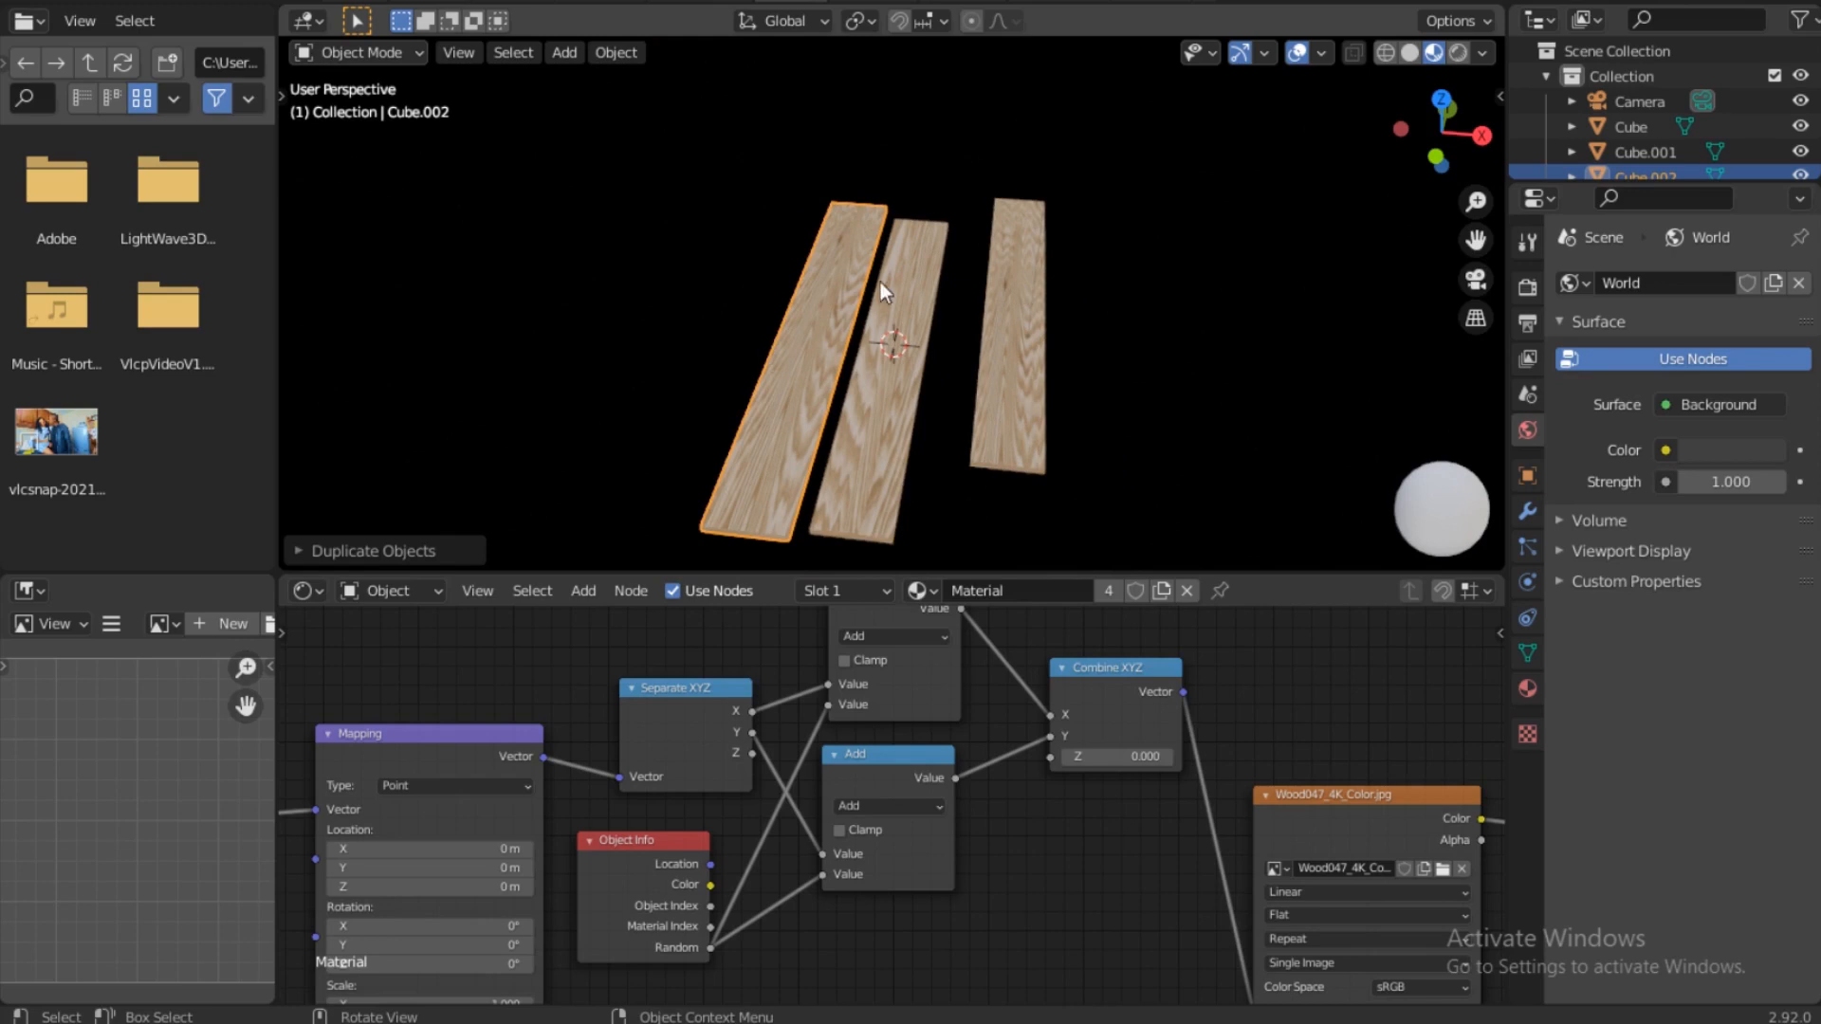
pyautogui.moveTo(1441, 133); pyautogui.dragTo(1428, 252)
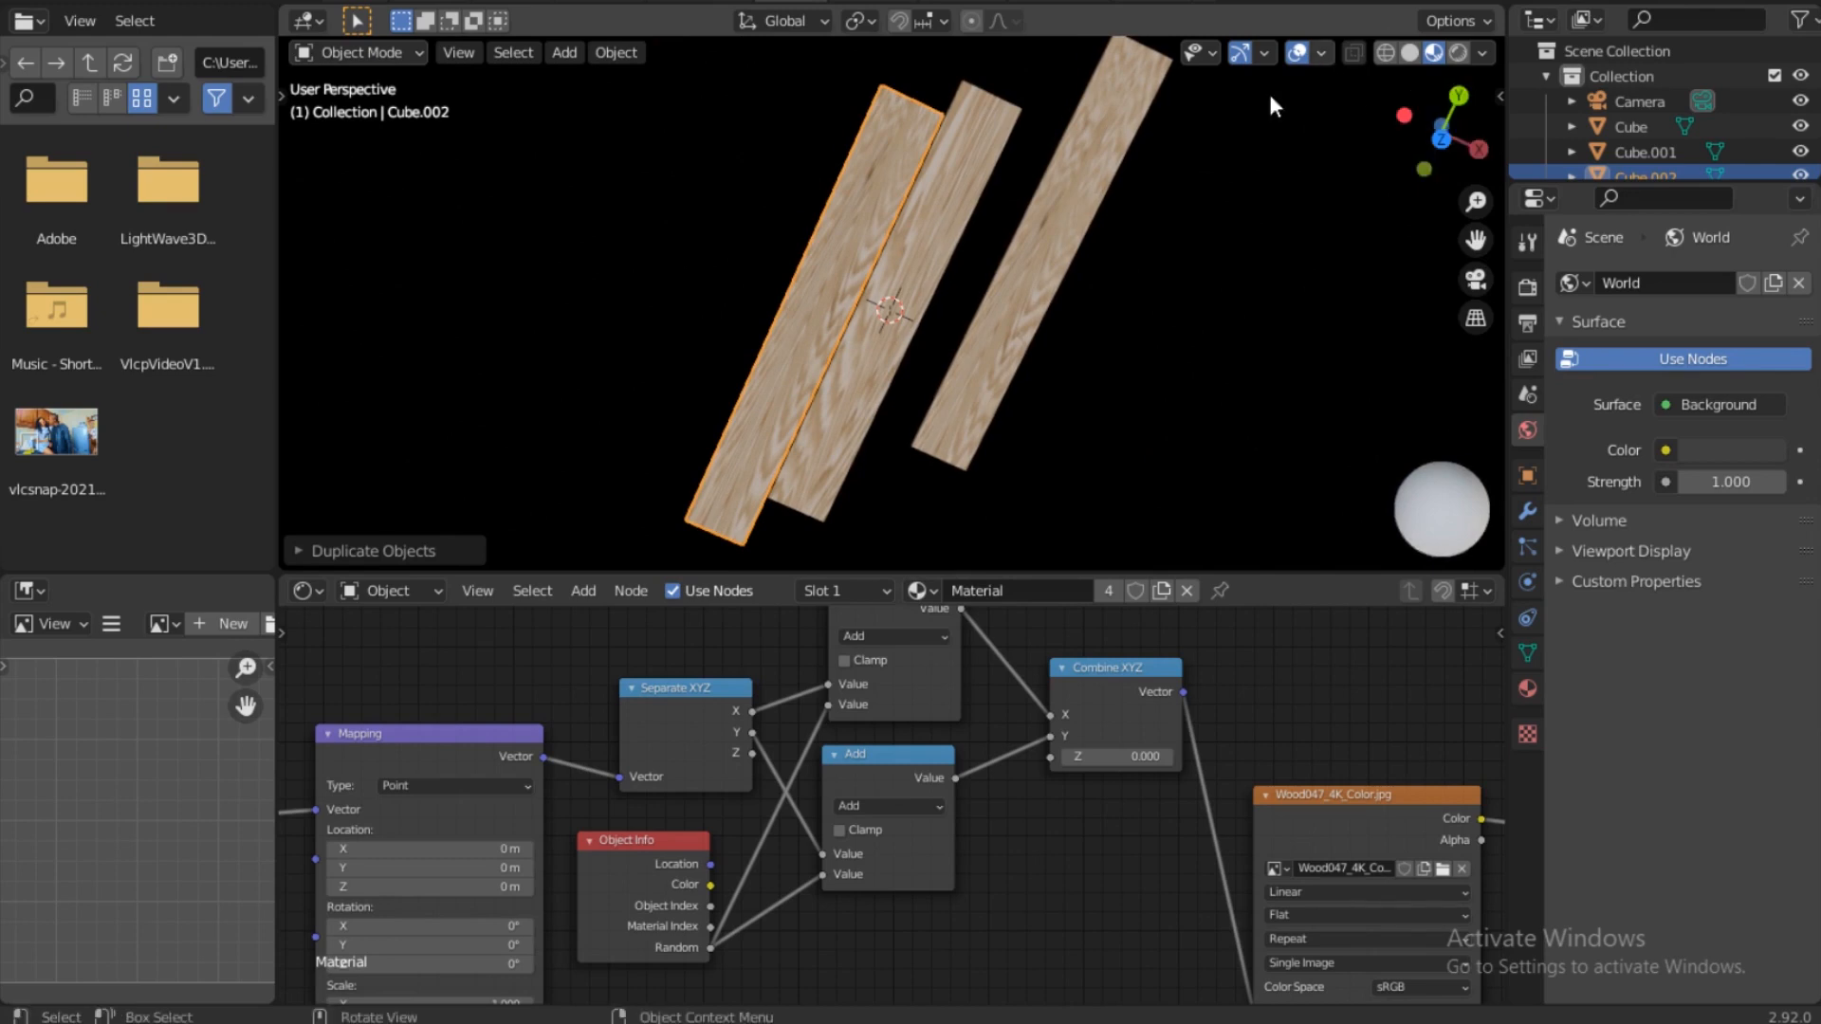
pyautogui.moveTo(1439, 139); pyautogui.dragTo(1460, 29)
pyautogui.moveTo(1409, 226); pyautogui.dragTo(1410, 224)
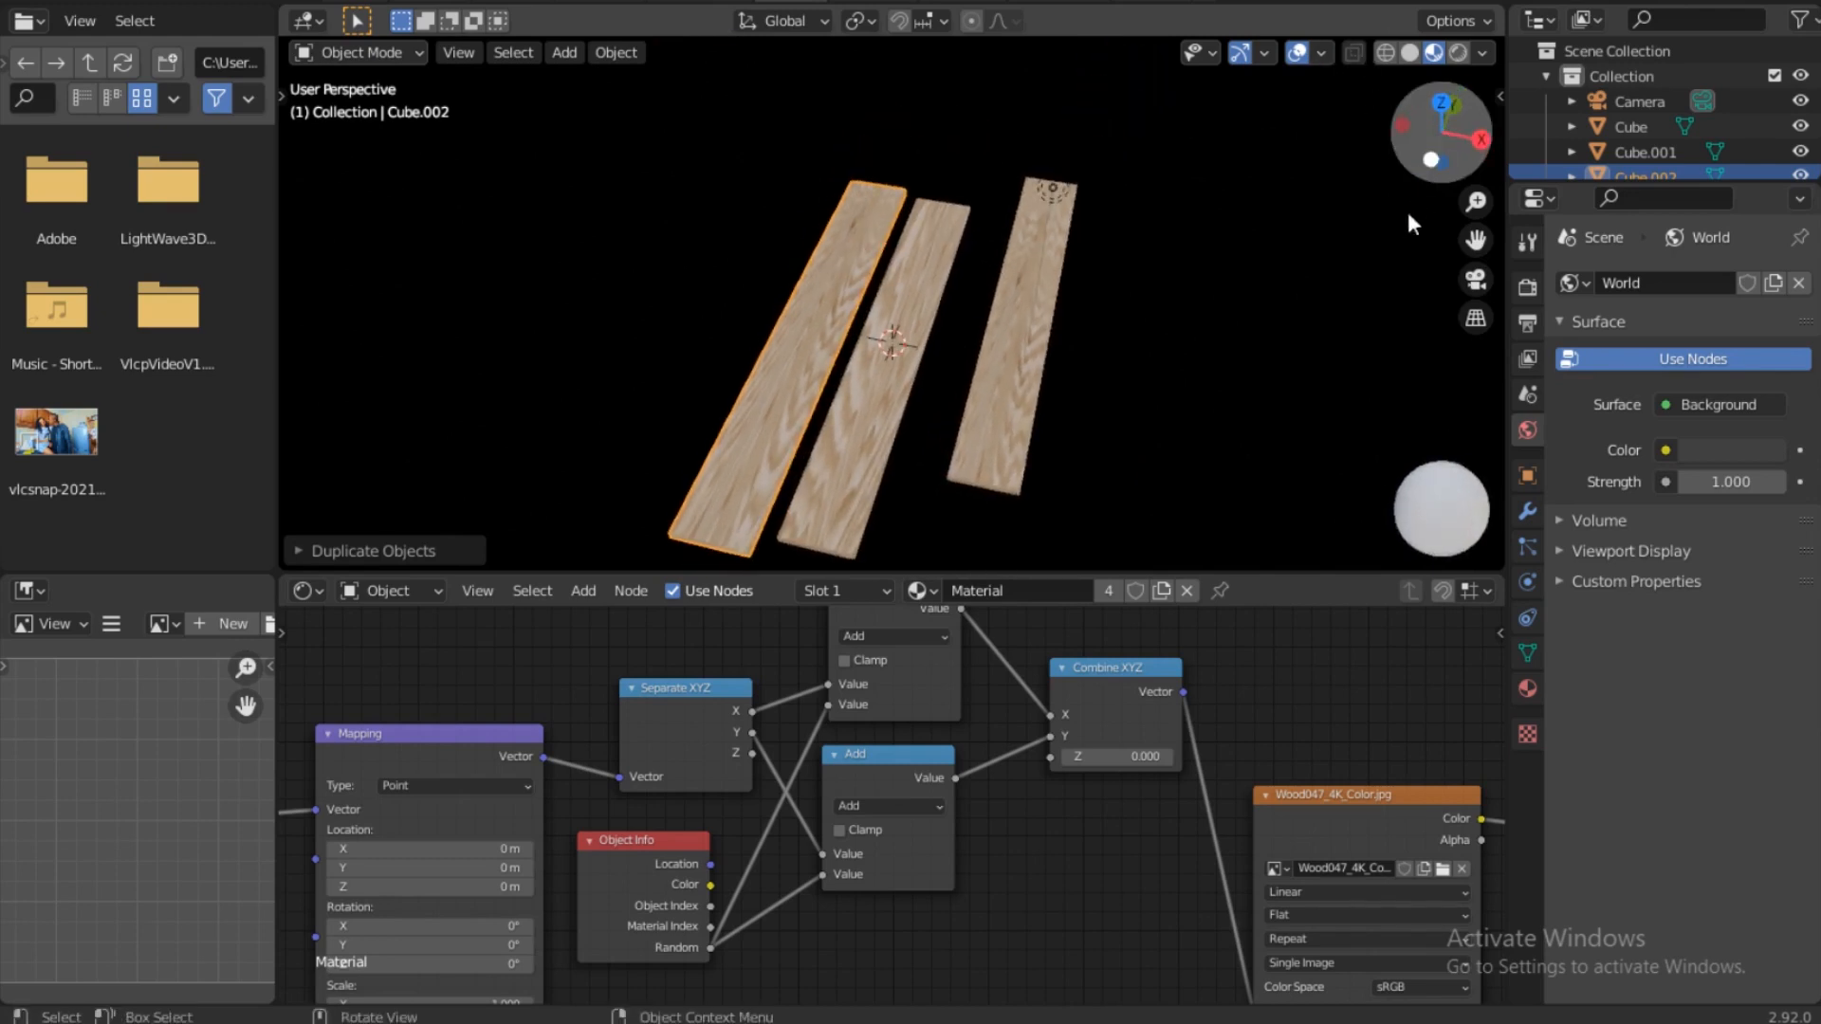
pyautogui.keyDown('shift'); pyautogui.moveTo(925, 365); pyautogui.dragTo(1179, 339, button='middle'); pyautogui.keyUp('shift')
pyautogui.hotkey('shift', 'd')
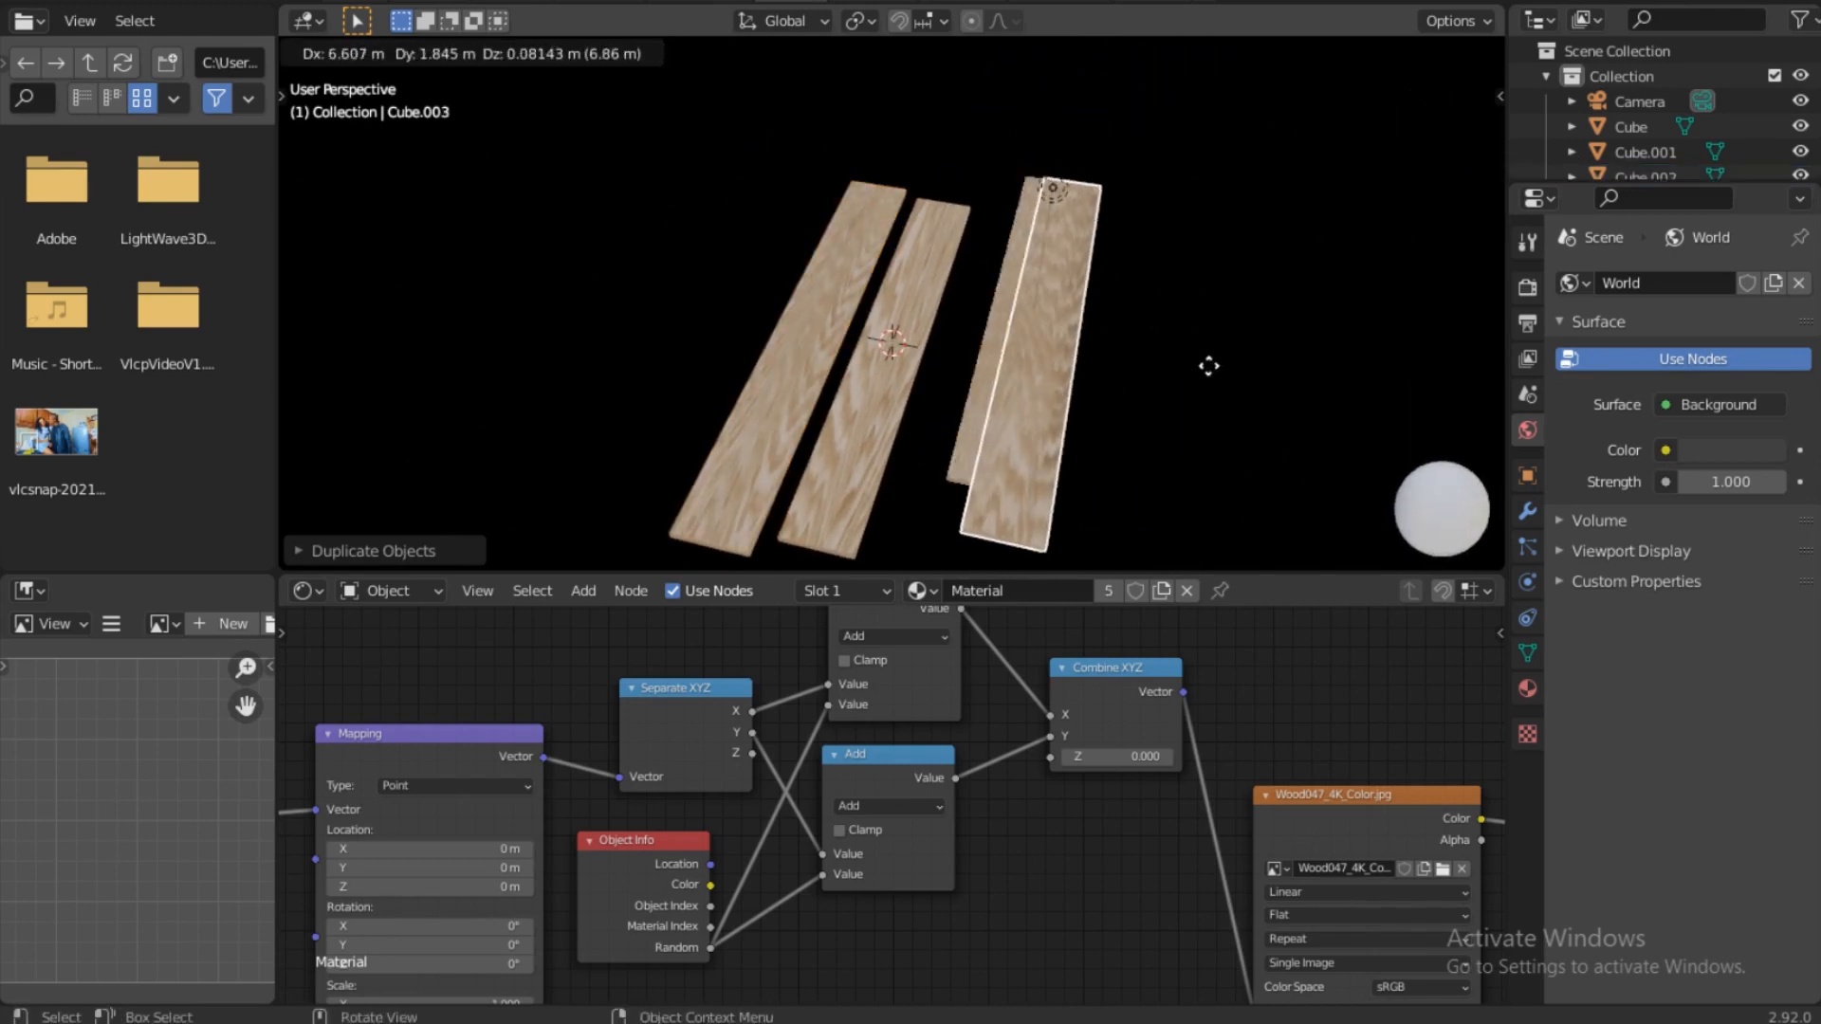
pyautogui.click(1230, 370)
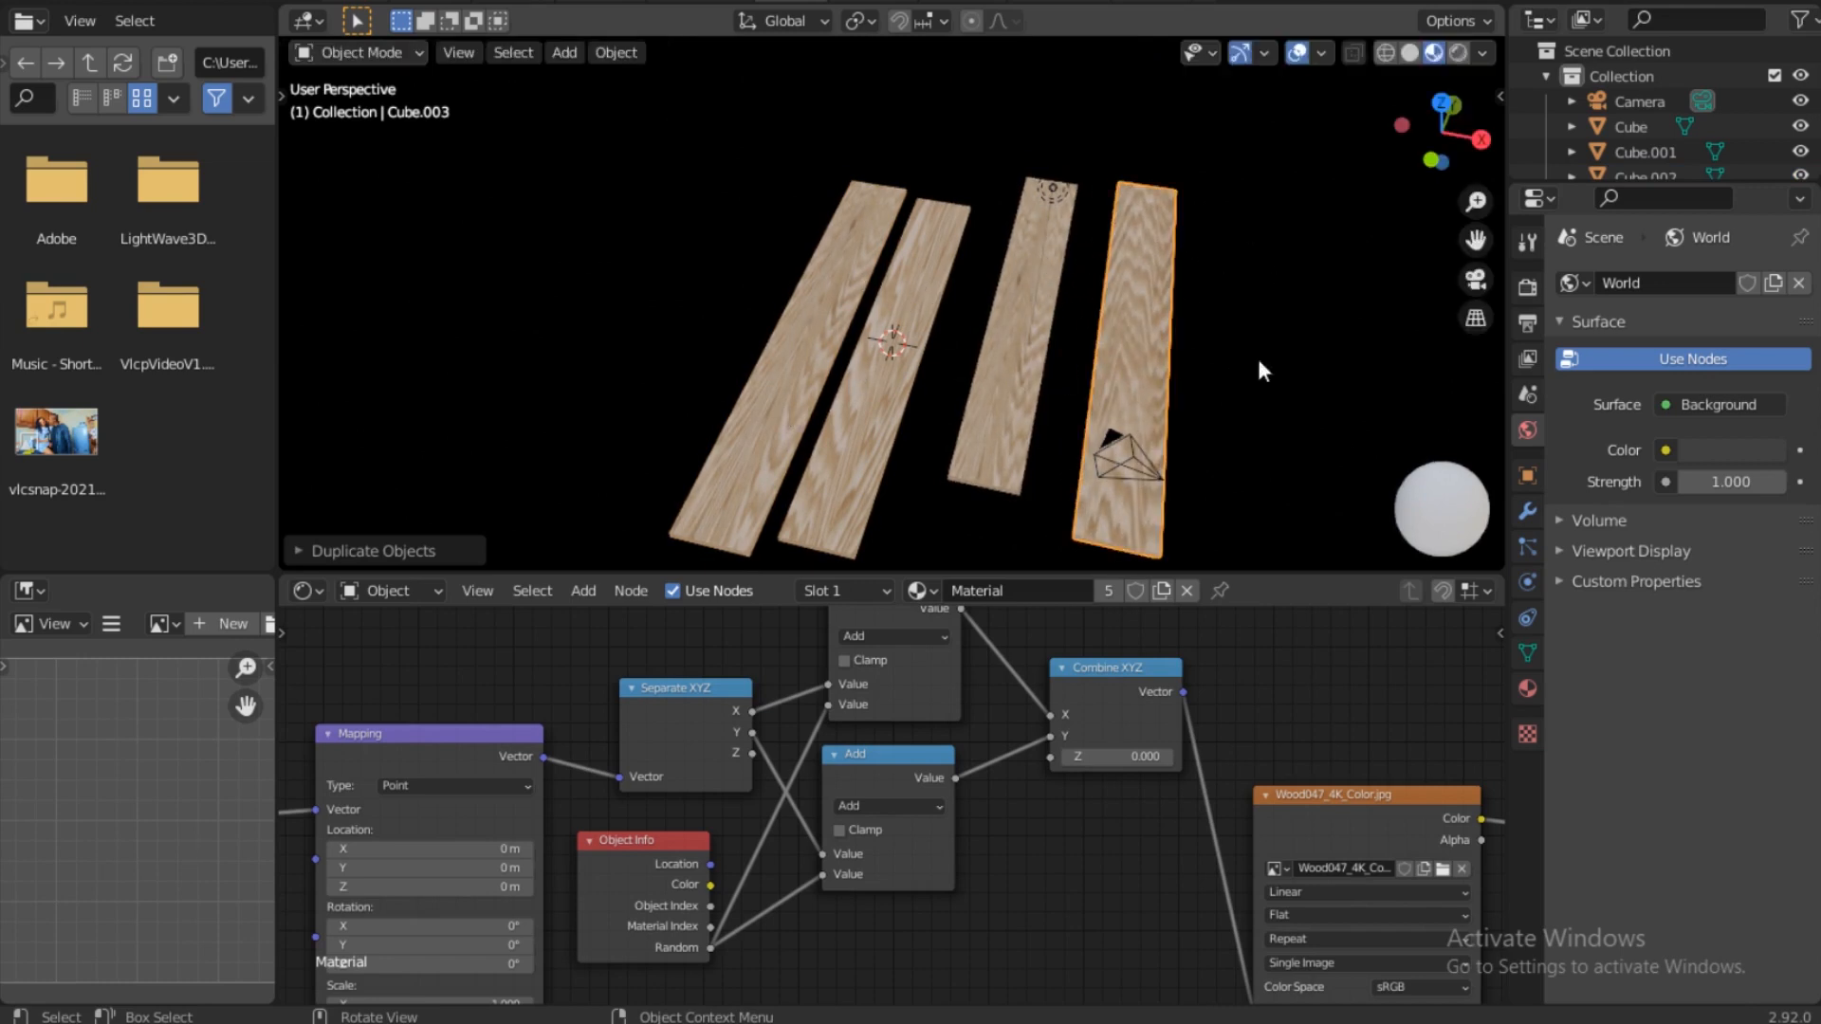
pyautogui.moveTo(1437, 128); pyautogui.dragTo(1464, 74)
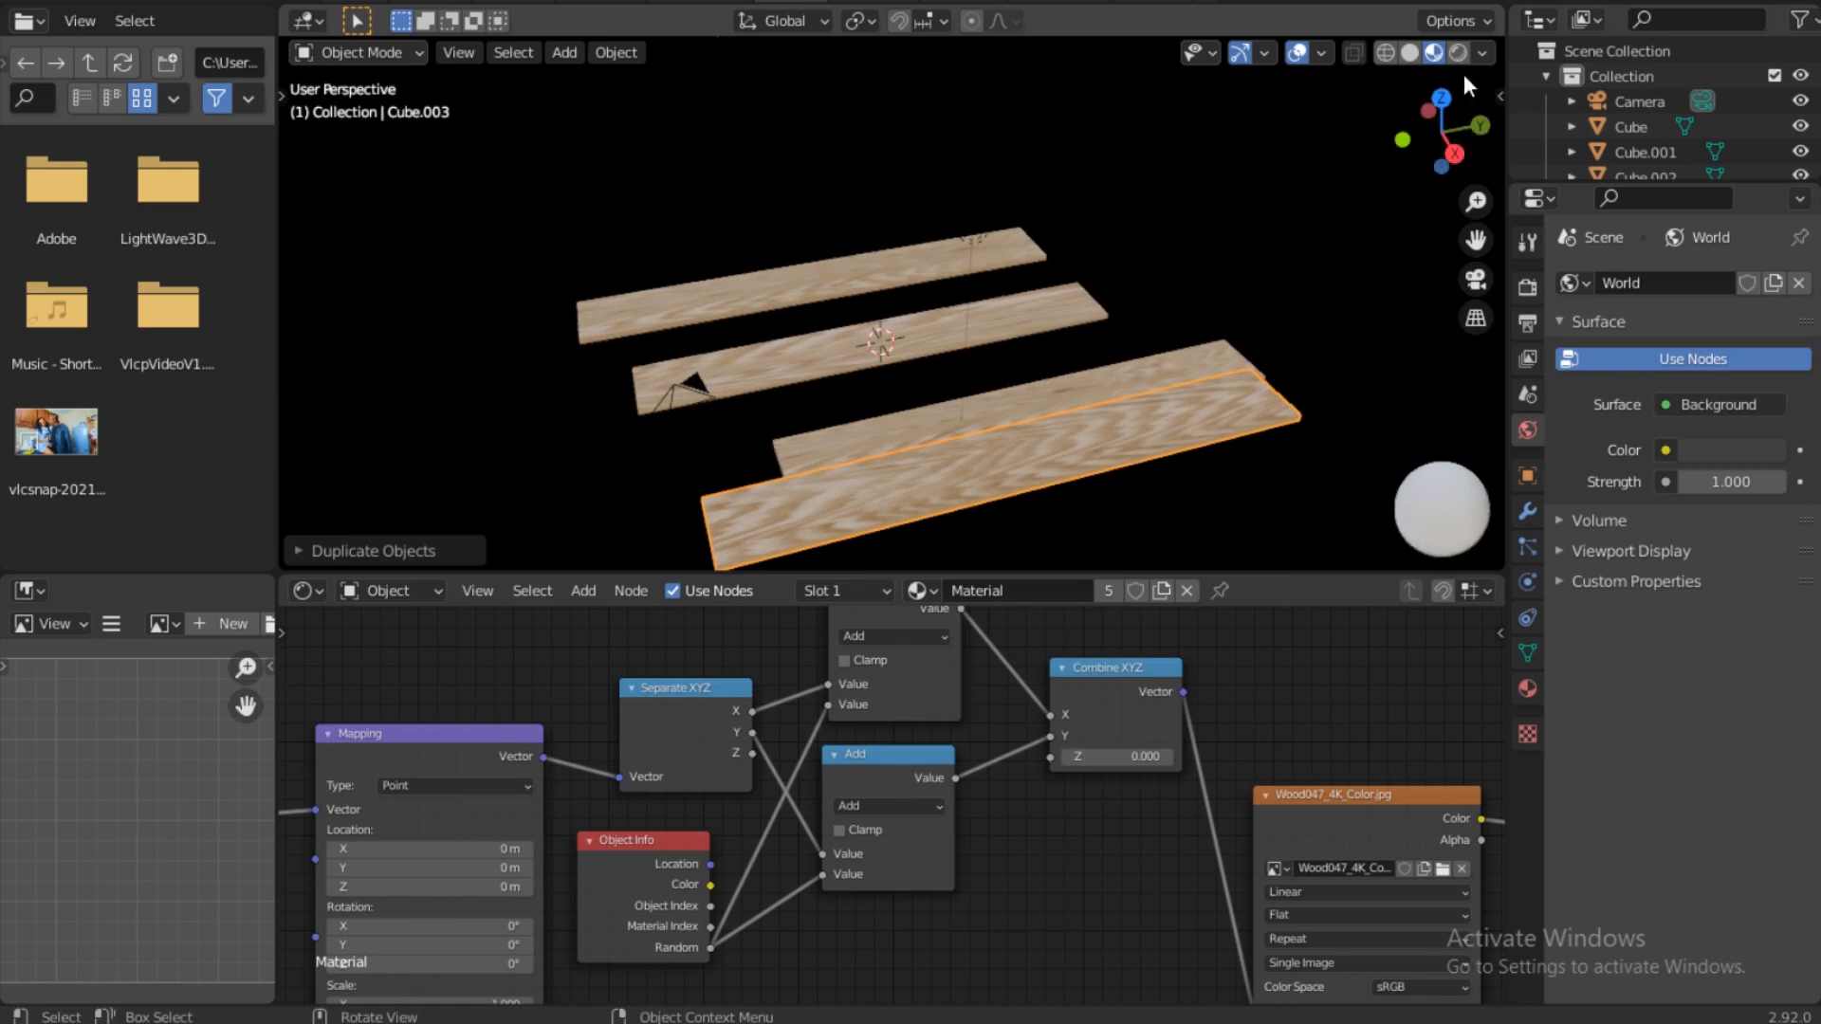
# Step: Move the Wood047 color texture node up to clear space for more textures beside the Principled BSDF
pyautogui.scroll(-4, 955, 775)
pyautogui.keyDown('shift'); pyautogui.moveTo(984, 783); pyautogui.dragTo(710, 683, button='middle'); pyautogui.keyUp('shift')
pyautogui.scroll(-1, 901, 784)
pyautogui.scroll(-6, 901, 784)
pyautogui.keyDown('alt'); pyautogui.moveTo(1039, 813); pyautogui.dragTo(946, 864); pyautogui.keyUp('alt')
pyautogui.moveTo(863, 789); pyautogui.dragTo(895, 695)
pyautogui.moveTo(855, 879); pyautogui.dragTo(784, 793, button='middle')
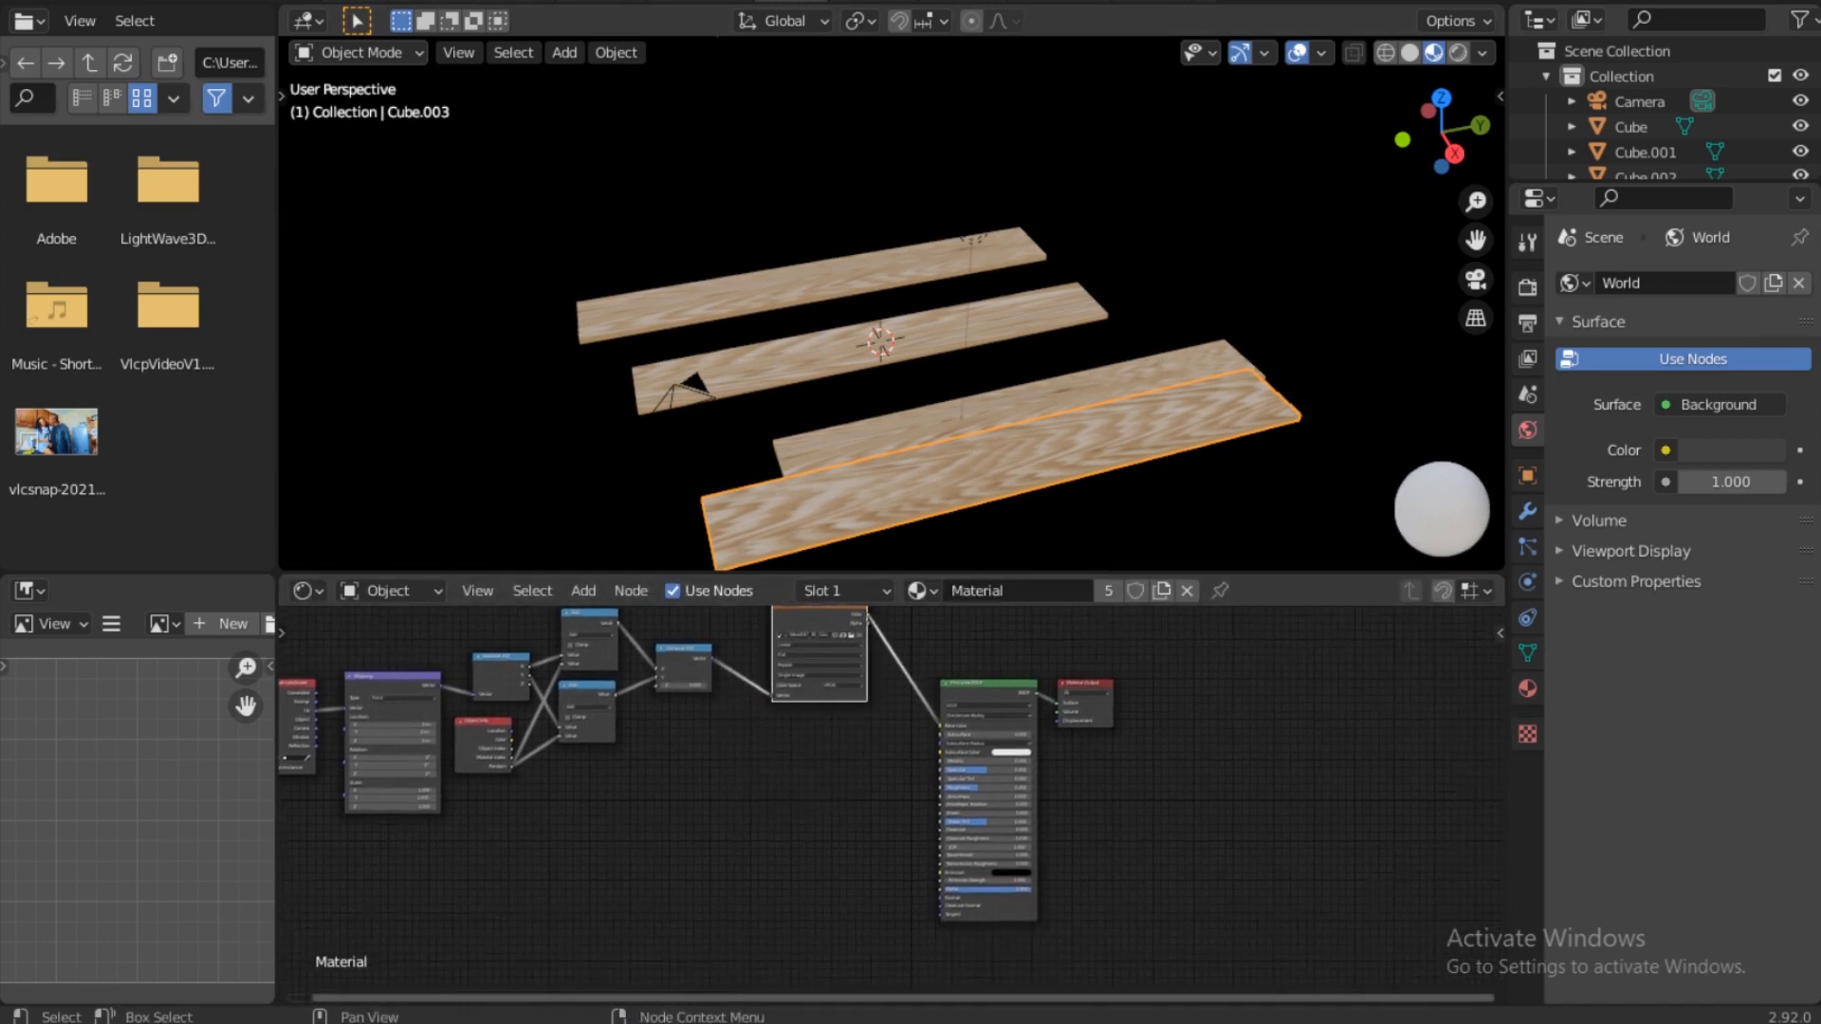
# Step: Bring Wood047_4K_Normal.jpg from File Explorer into the shader editor and link its Color output to the Principled BSDF's Normal input
pyautogui.click(379, 1023)
pyautogui.click(431, 161)
pyautogui.moveTo(588, 165); pyautogui.dragTo(1020, 999)
pyautogui.moveTo(787, 853); pyautogui.dragTo(946, 916)
pyautogui.moveTo(849, 857); pyautogui.dragTo(940, 897)
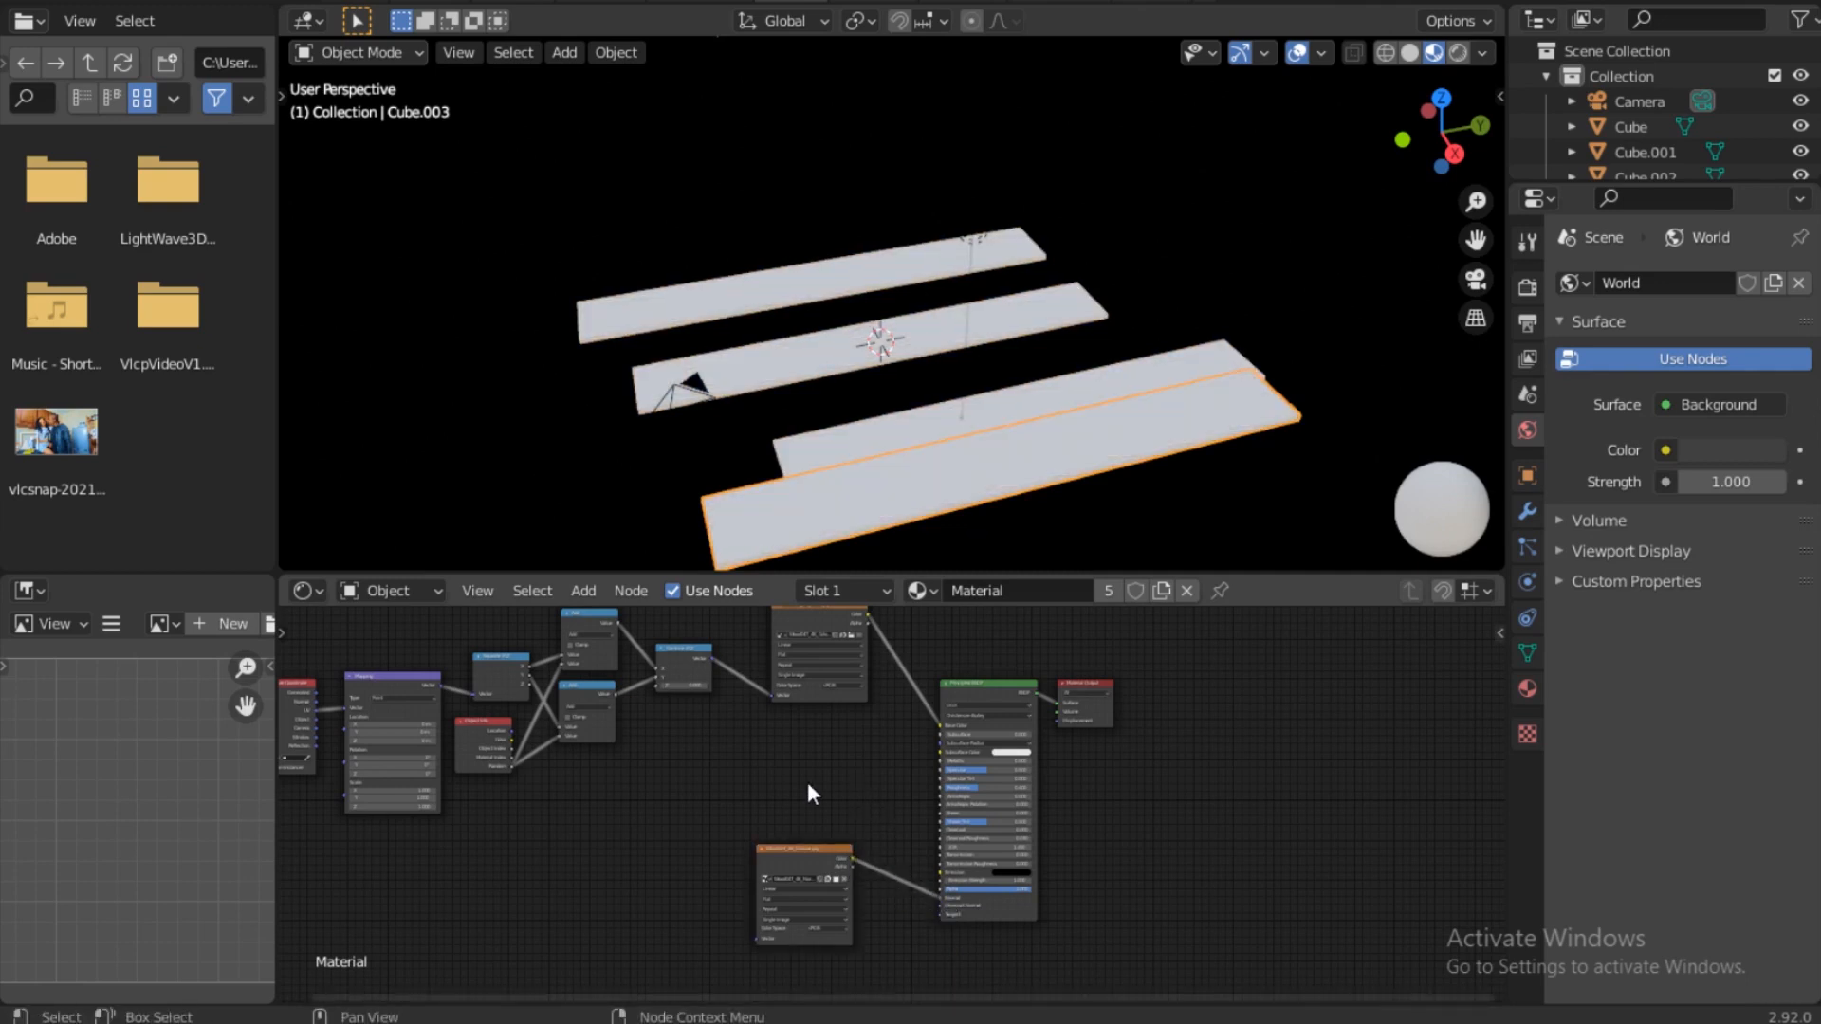
# Step: Insert a Normal Map node on the link between the normal texture and the Principled BSDF
pyautogui.hotkey('shift', 'a')
pyautogui.click(780, 739)
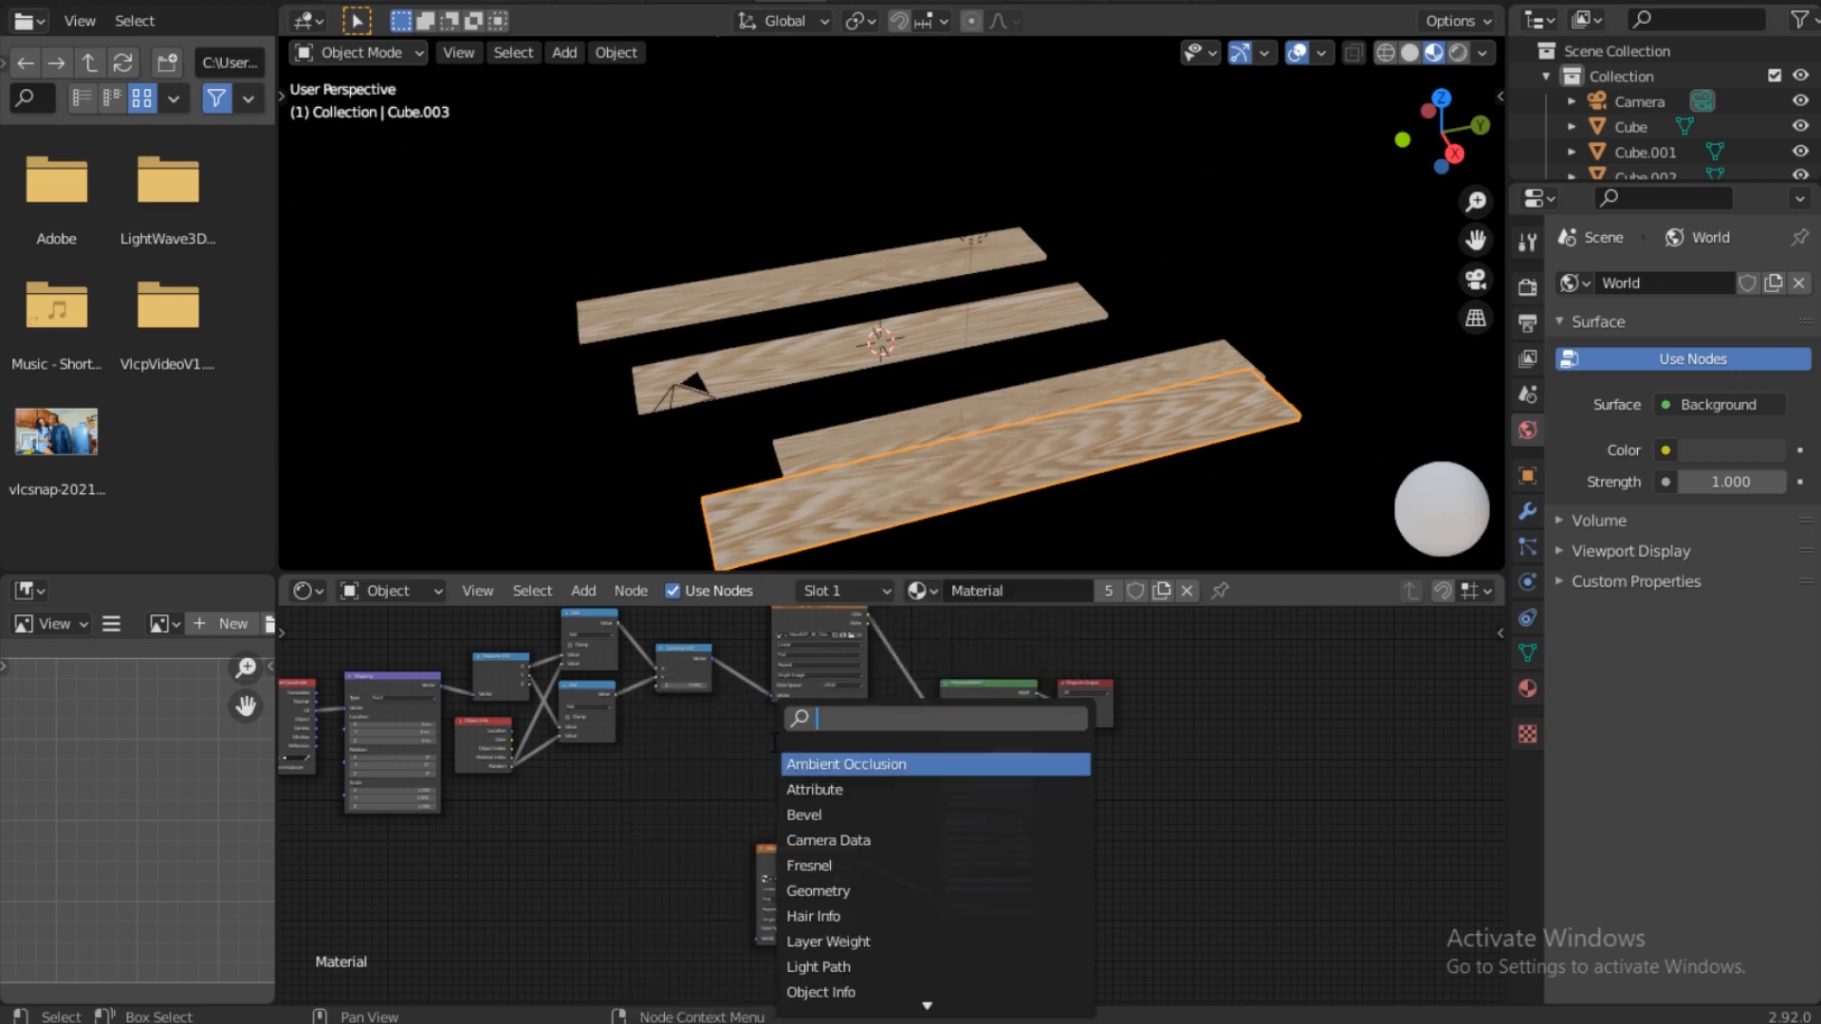
pyautogui.write('no')
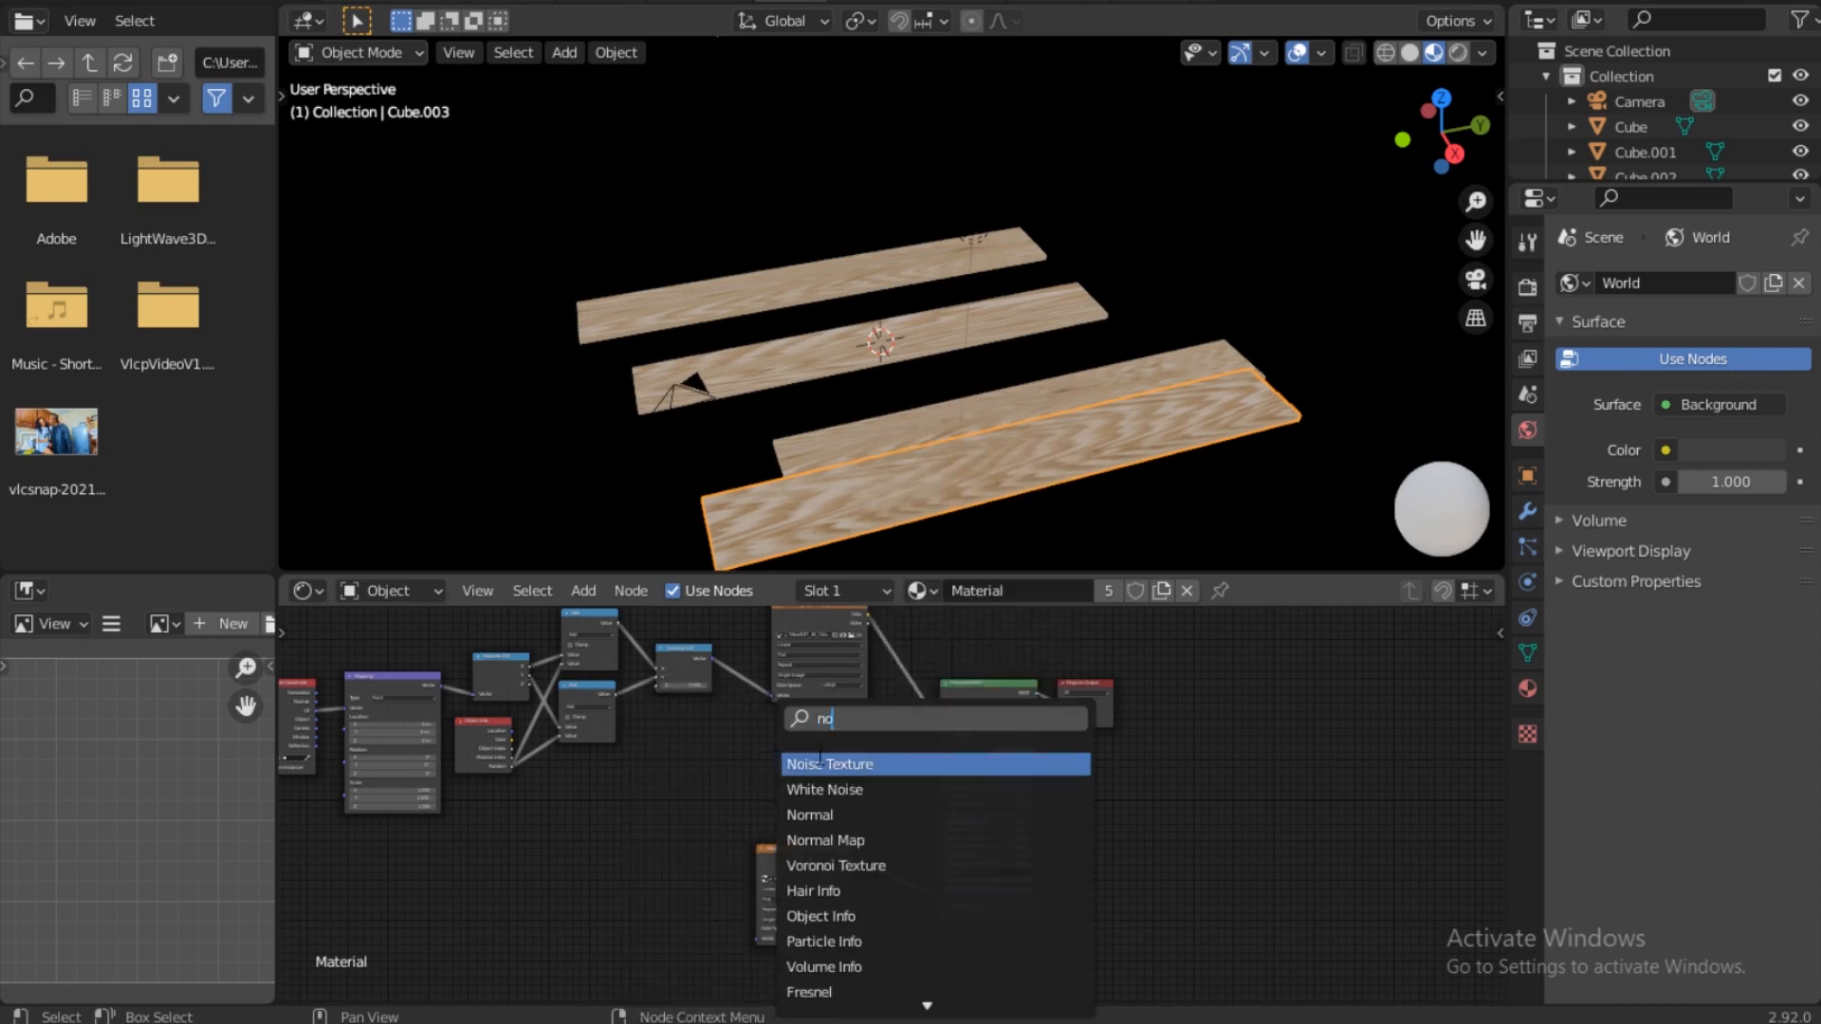
pyautogui.write('rm')
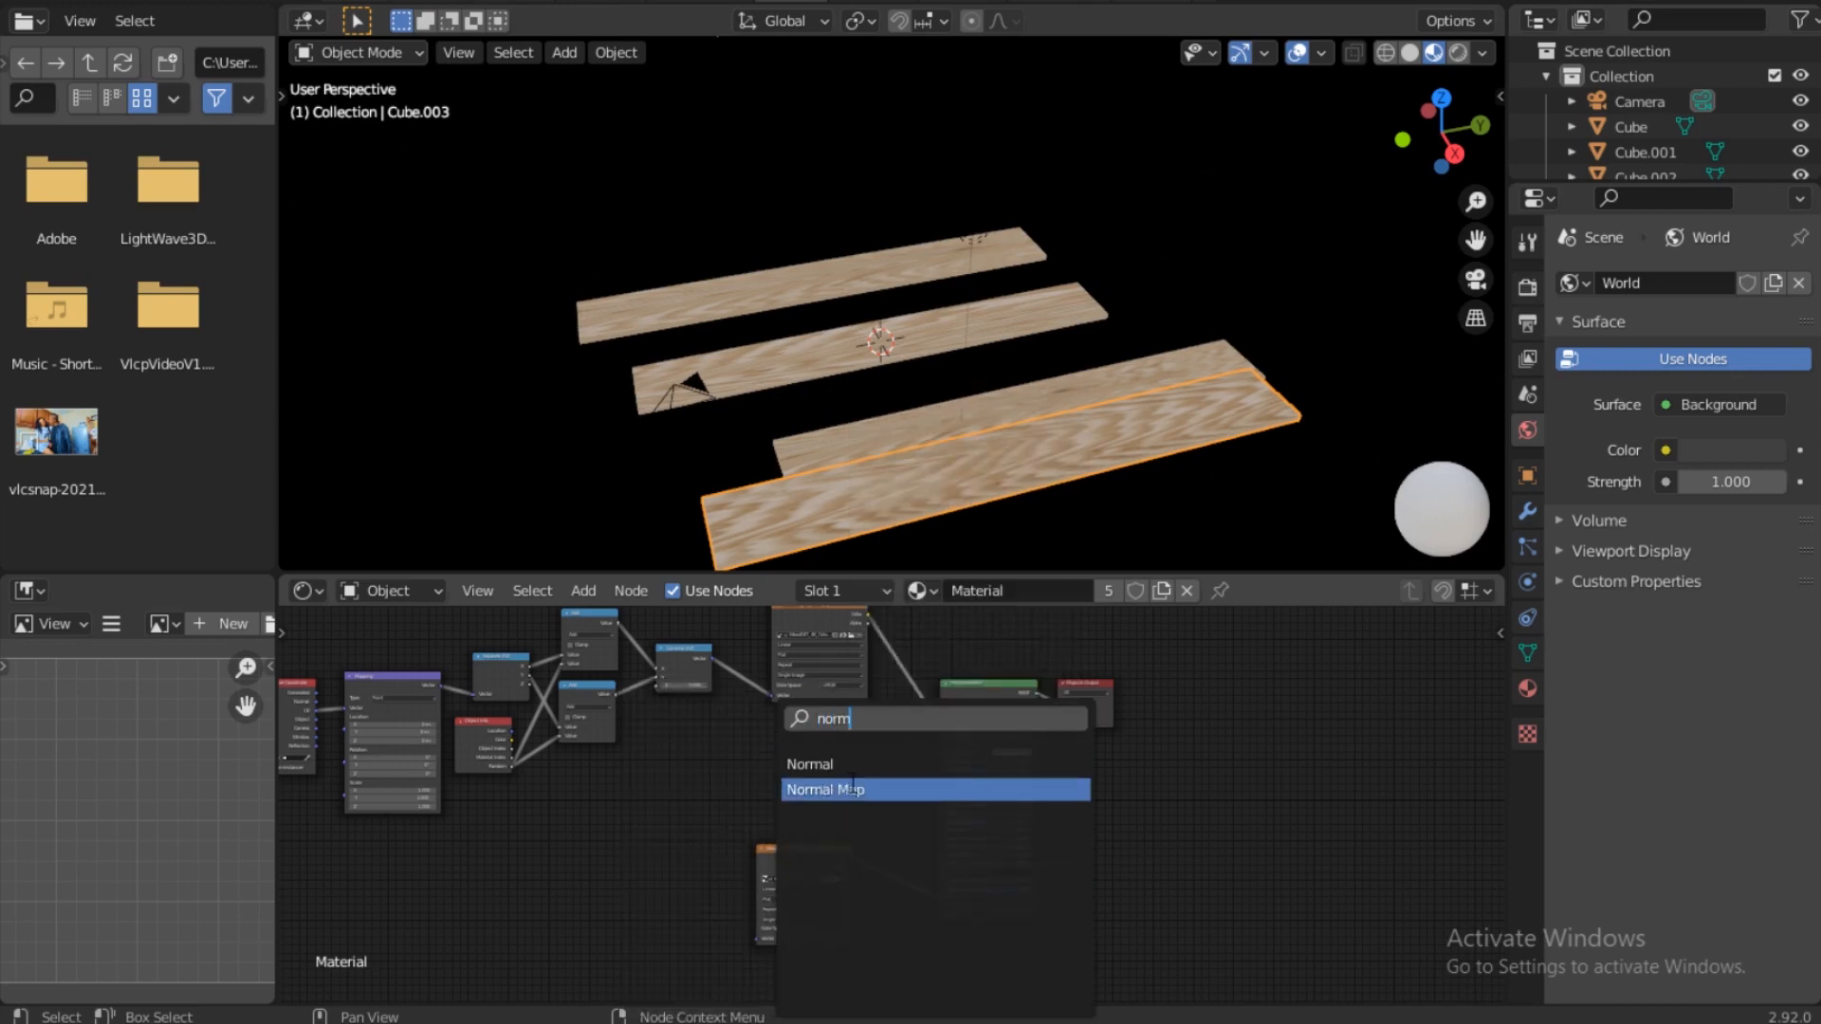
pyautogui.click(851, 788)
pyautogui.click(947, 891)
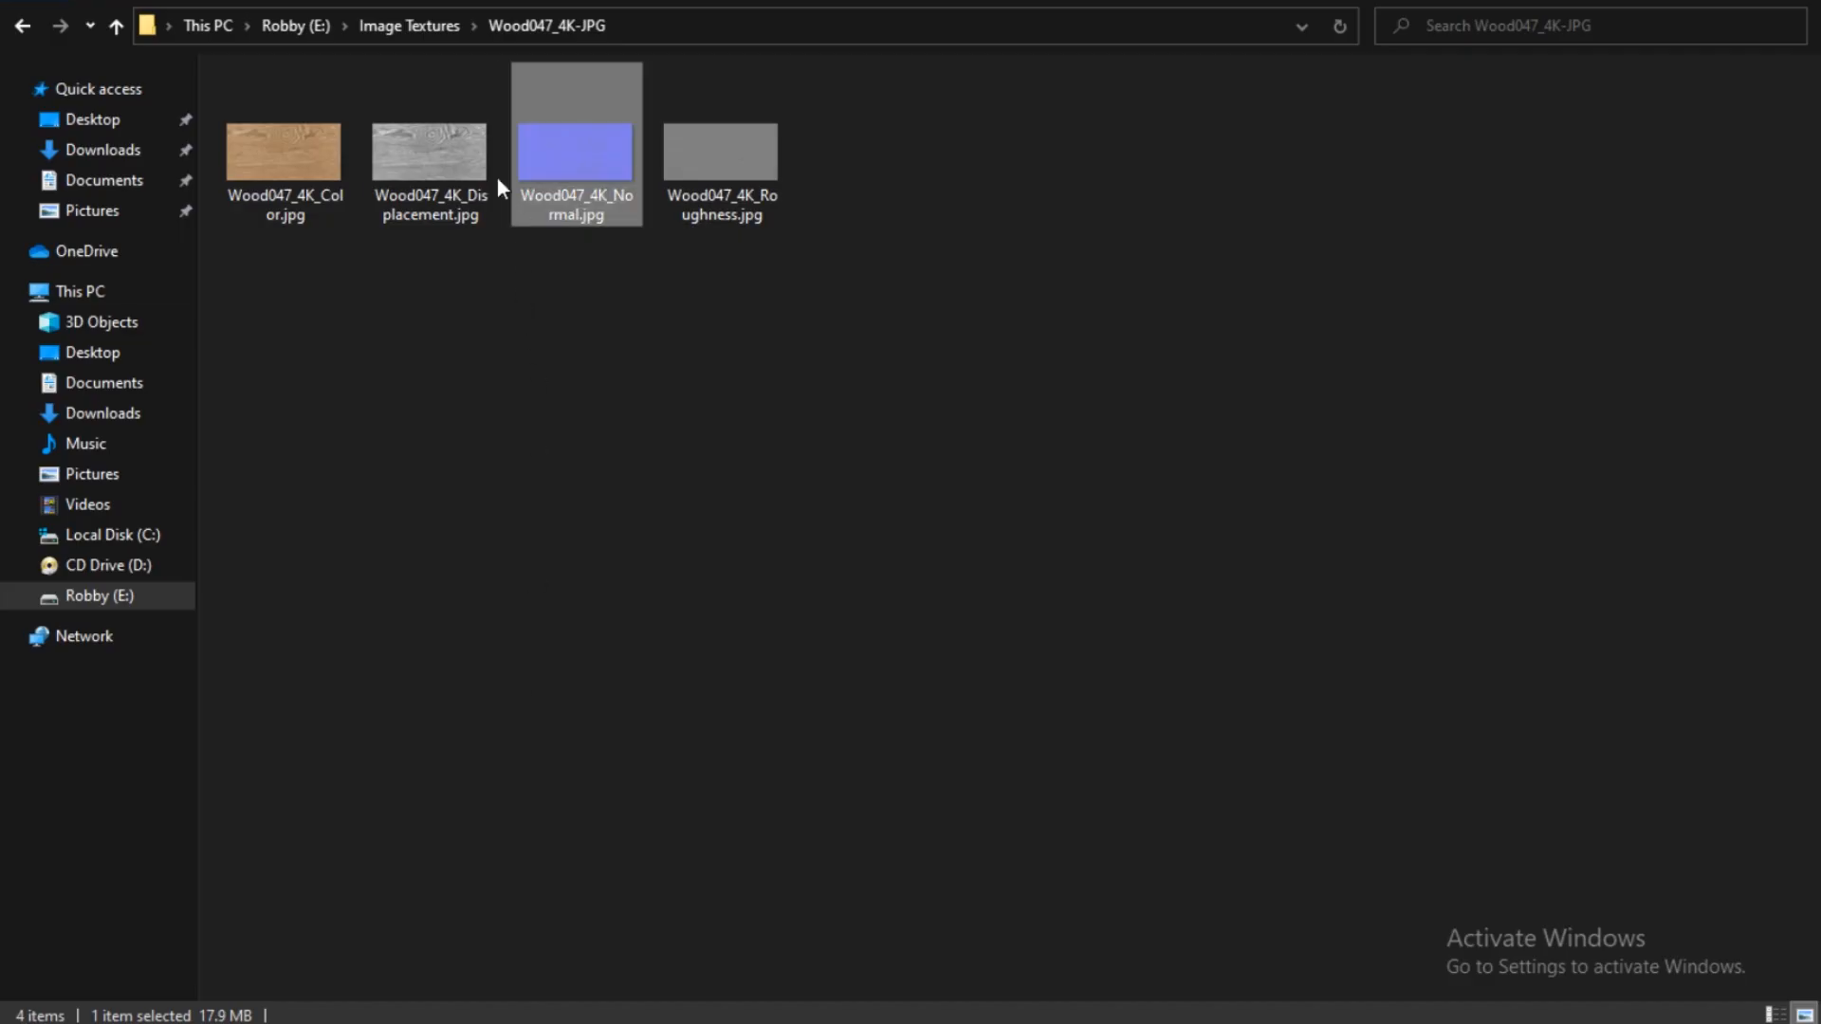
# Step: Bring in Wood047_4K_Roughness.jpg from File Explorer and link its Color output to the Principled BSDF's Roughness input
pyautogui.moveTo(741, 189); pyautogui.dragTo(975, 788)
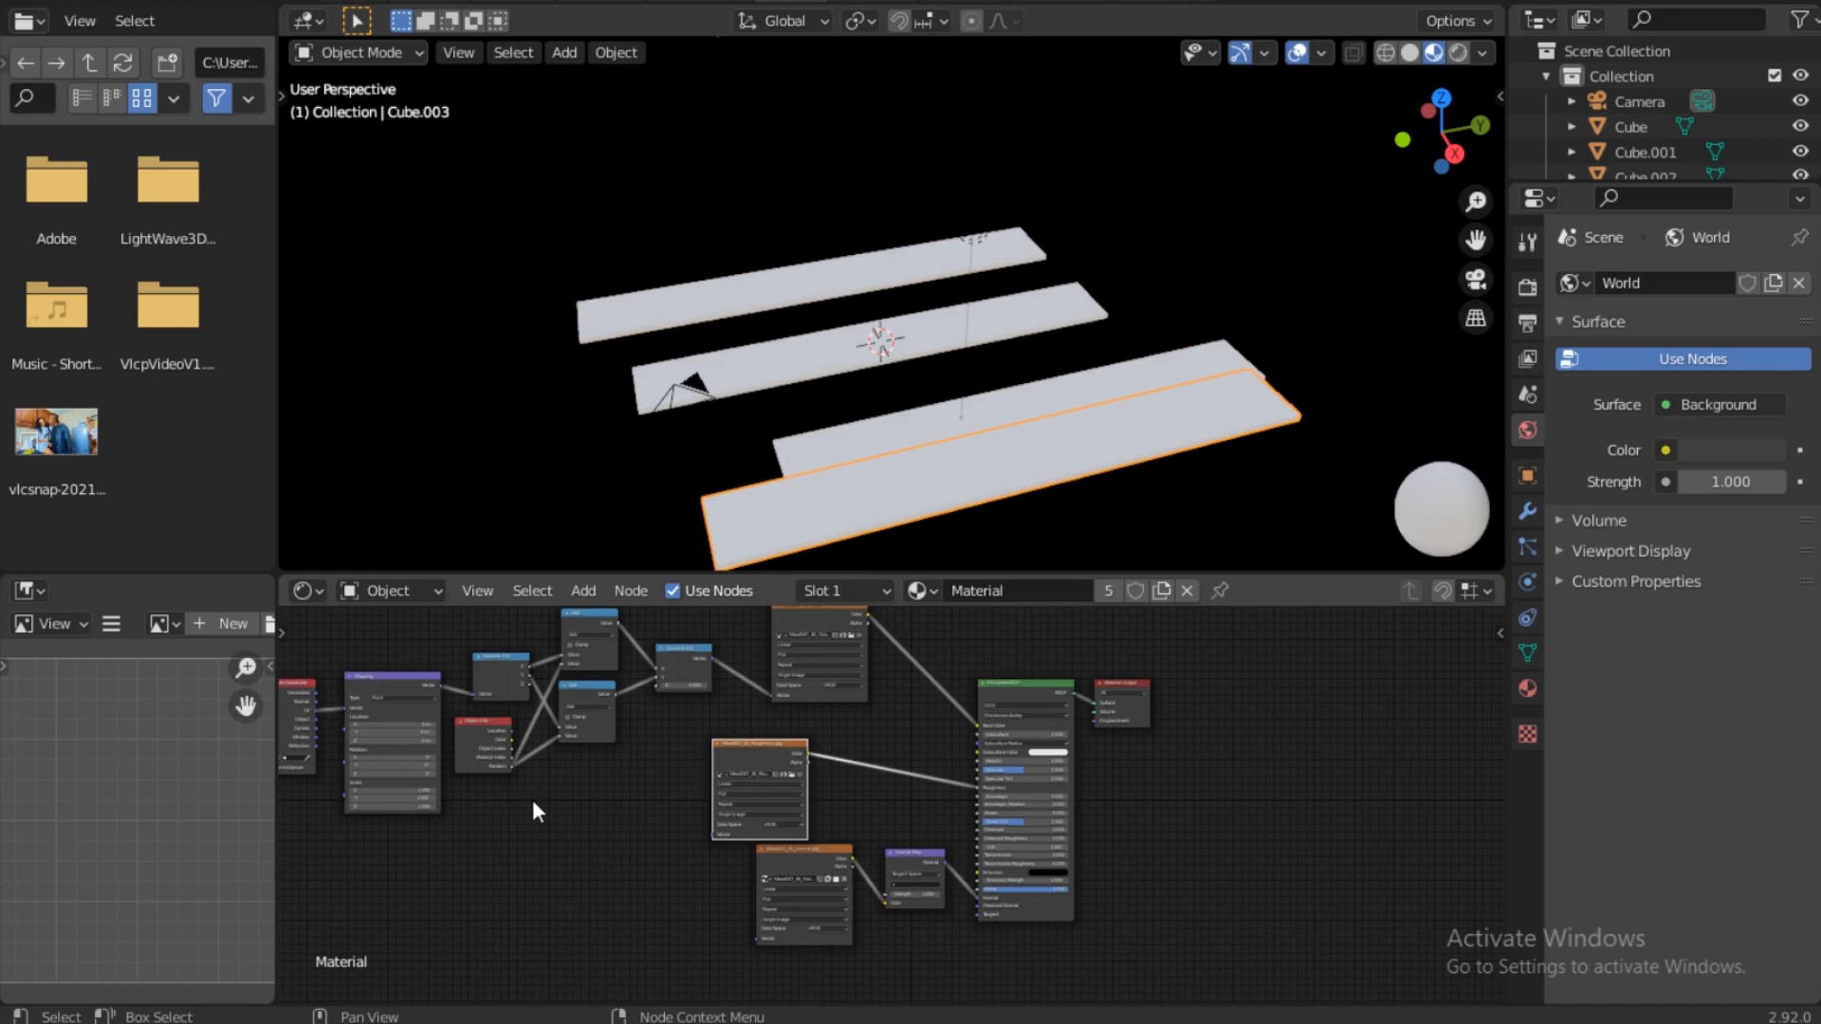
pyautogui.scroll(-2, 589, 760)
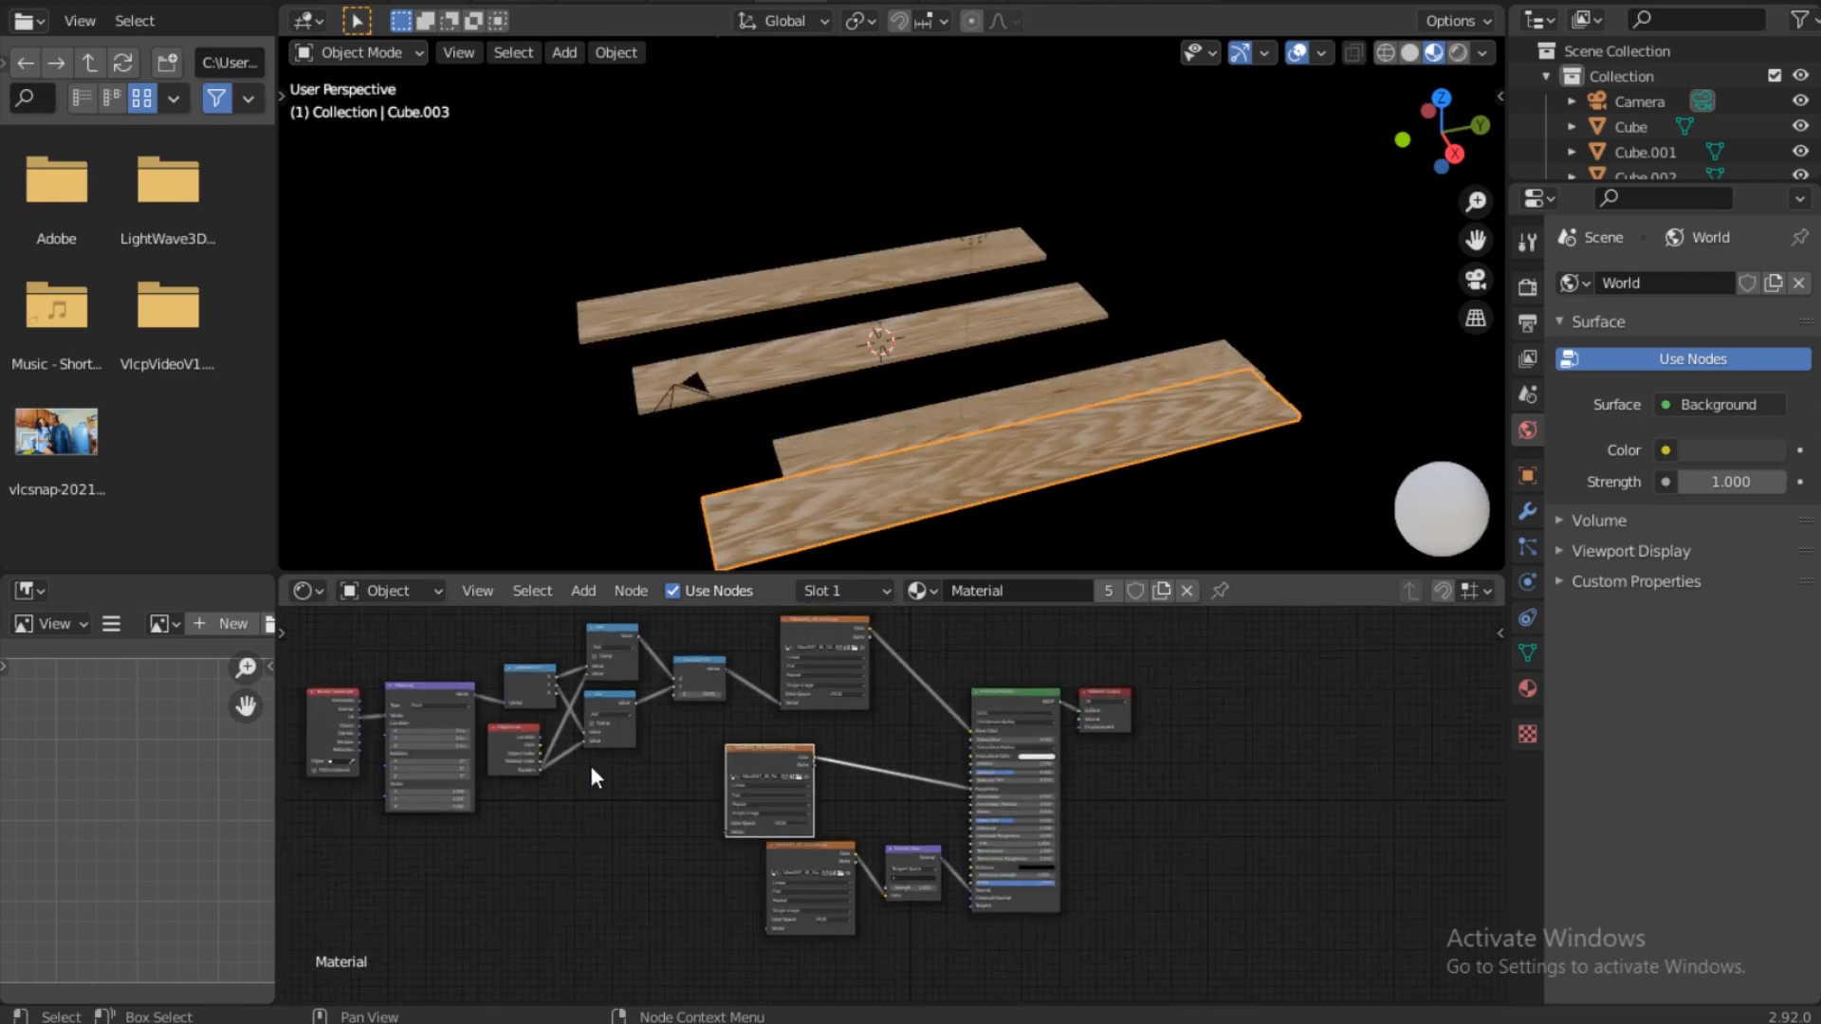
# Step: Move the coordinate nodes away from the textures and link Combine XYZ's Vector output to the roughness and normal textures' Vector inputs
pyautogui.moveTo(325, 633); pyautogui.dragTo(700, 749)
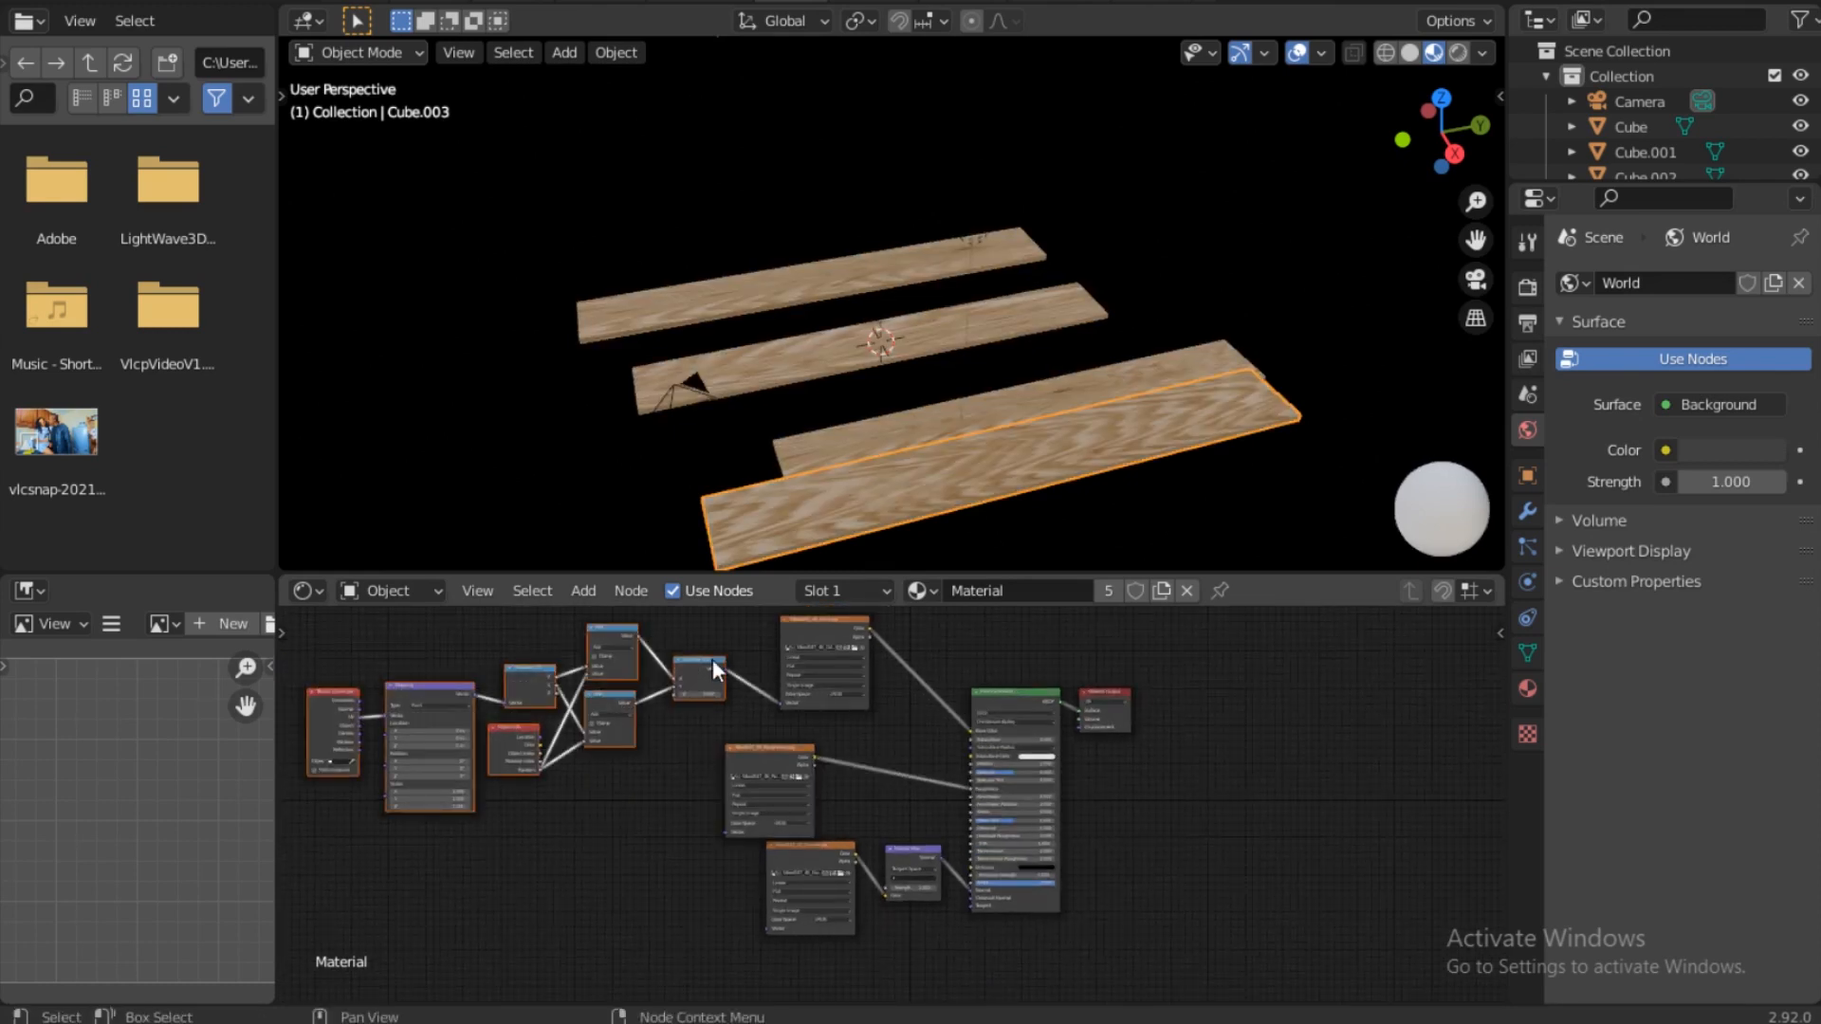
pyautogui.moveTo(698, 664); pyautogui.dragTo(728, 832)
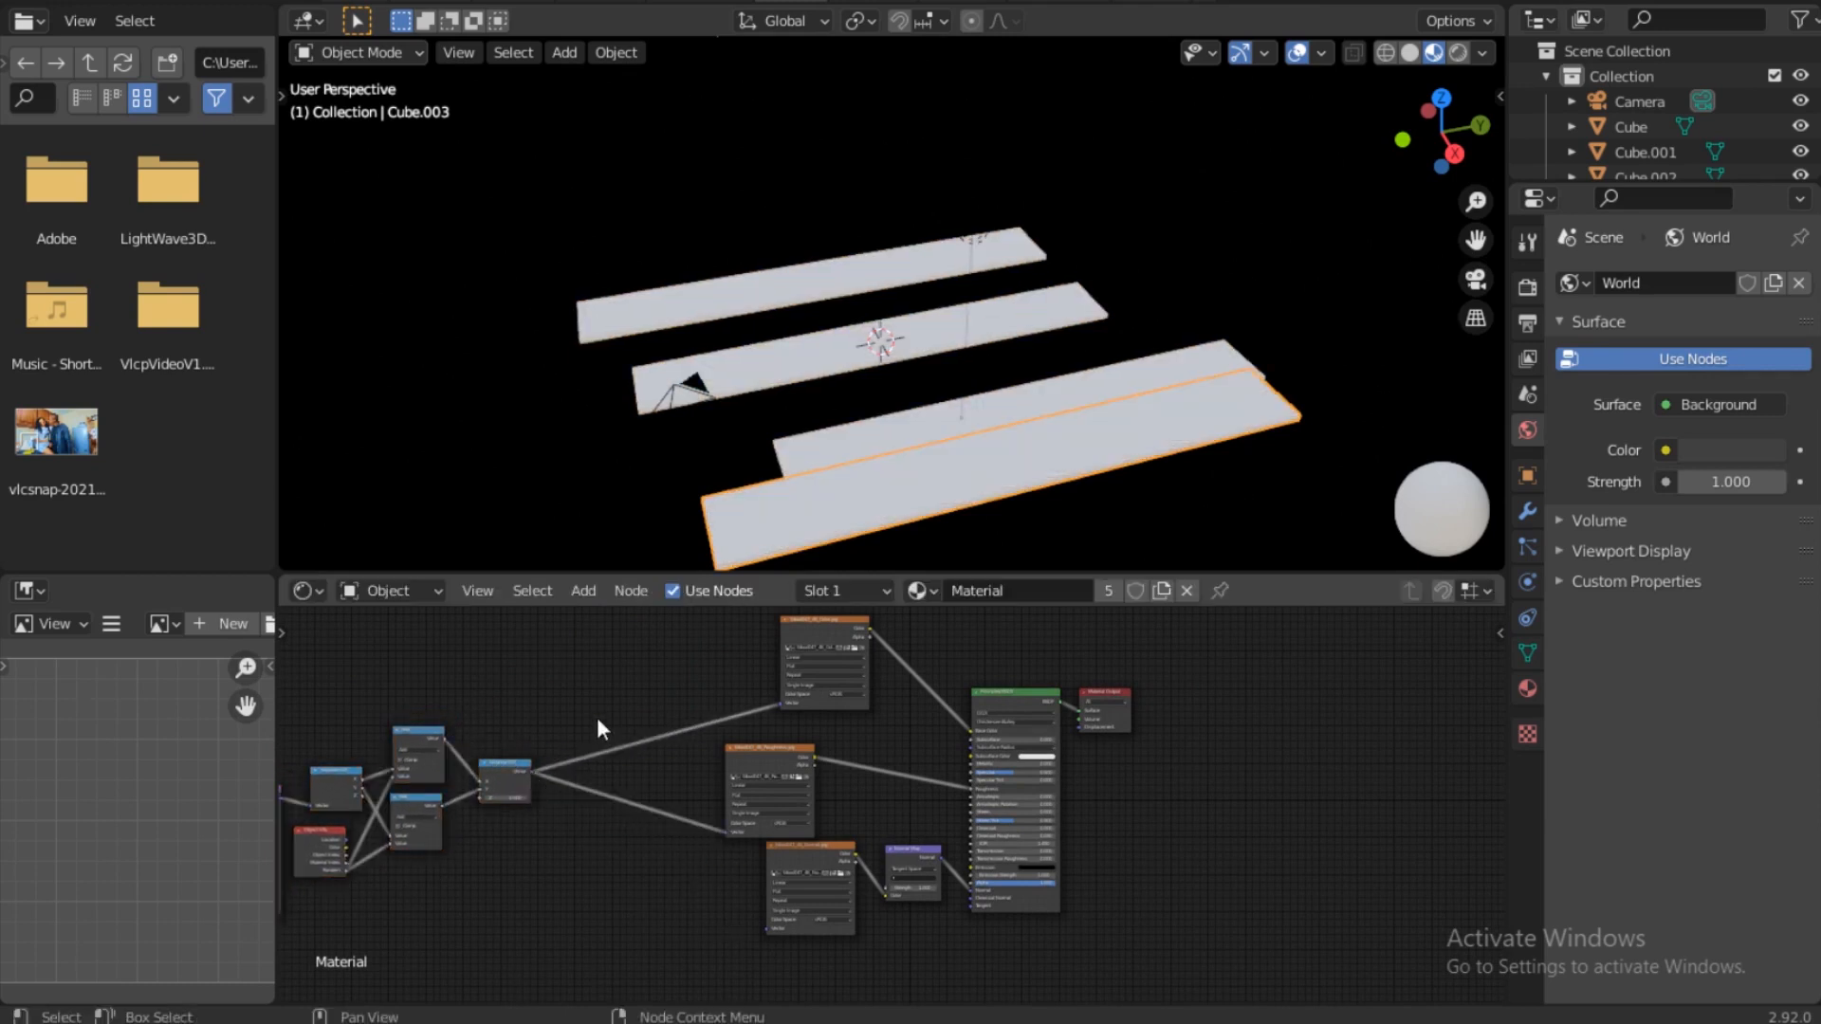
pyautogui.scroll(7, 755, 836)
pyautogui.keyDown('alt'); pyautogui.moveTo(546, 791); pyautogui.dragTo(878, 687); pyautogui.keyUp('alt')
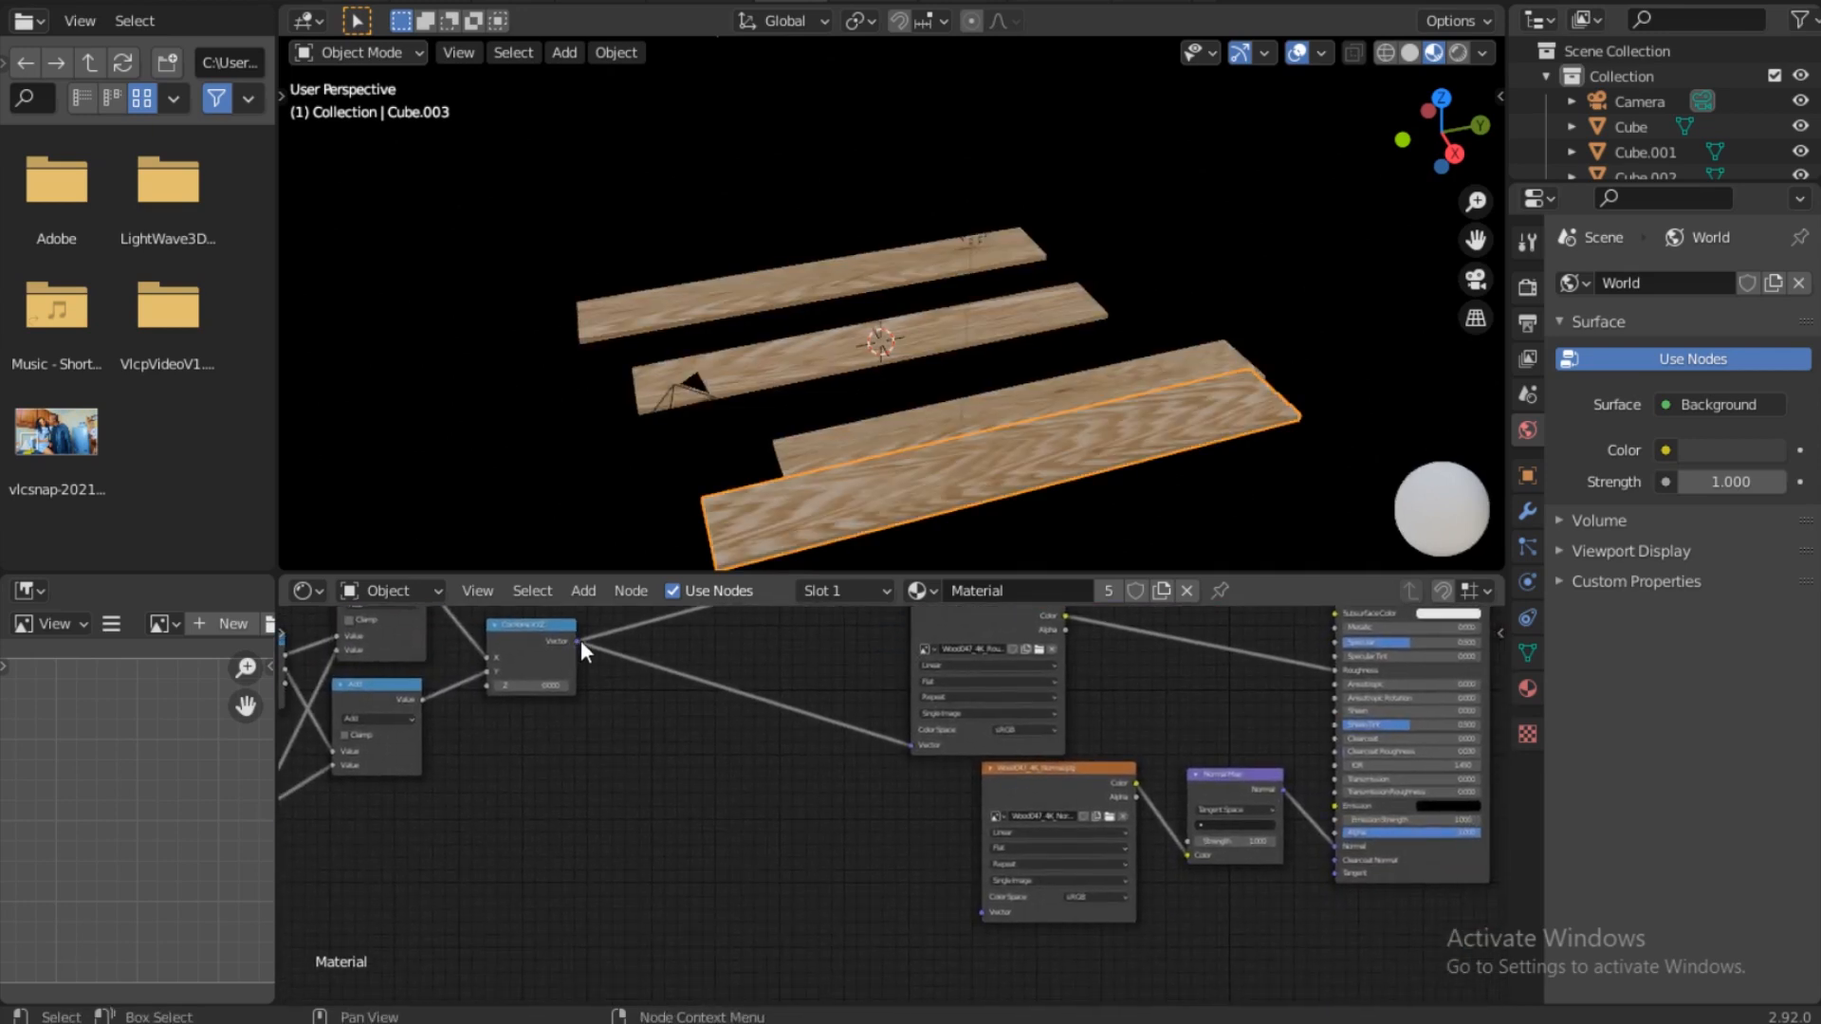
pyautogui.moveTo(577, 641); pyautogui.dragTo(993, 918)
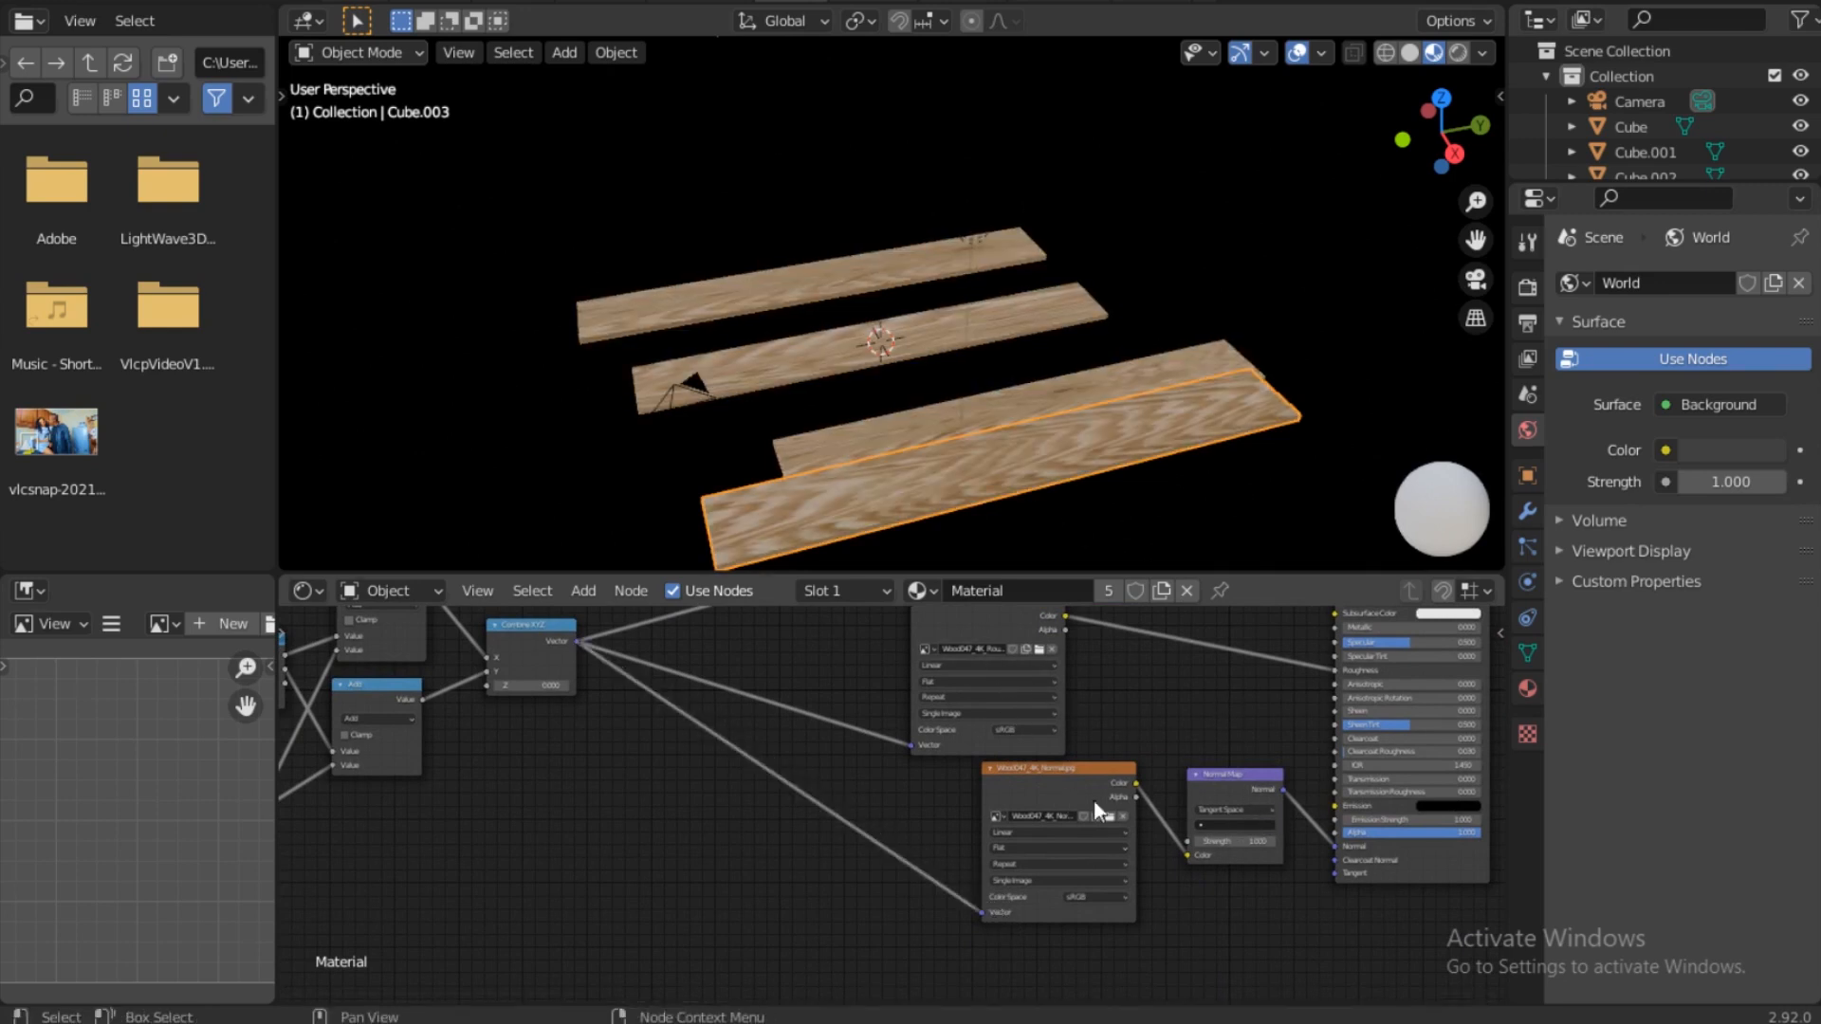
pyautogui.scroll(-3, 1085, 795)
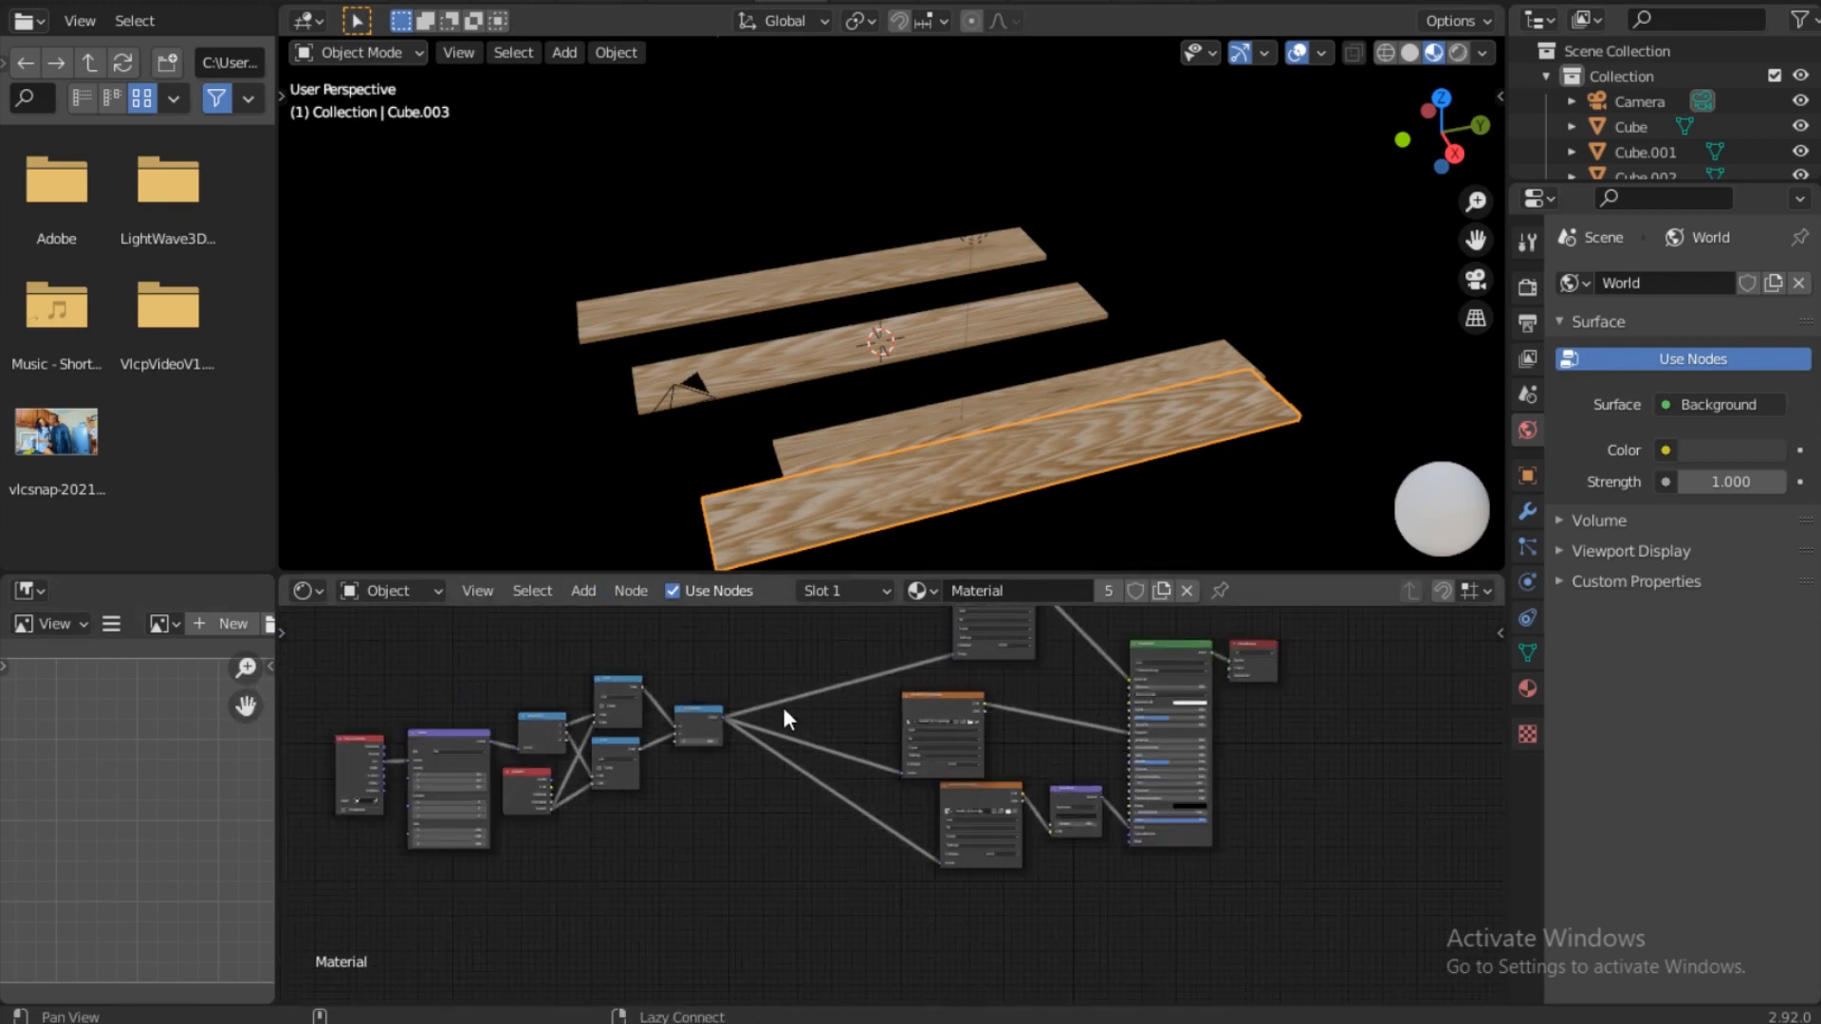
pyautogui.moveTo(782, 708); pyautogui.dragTo(754, 765, button='middle')
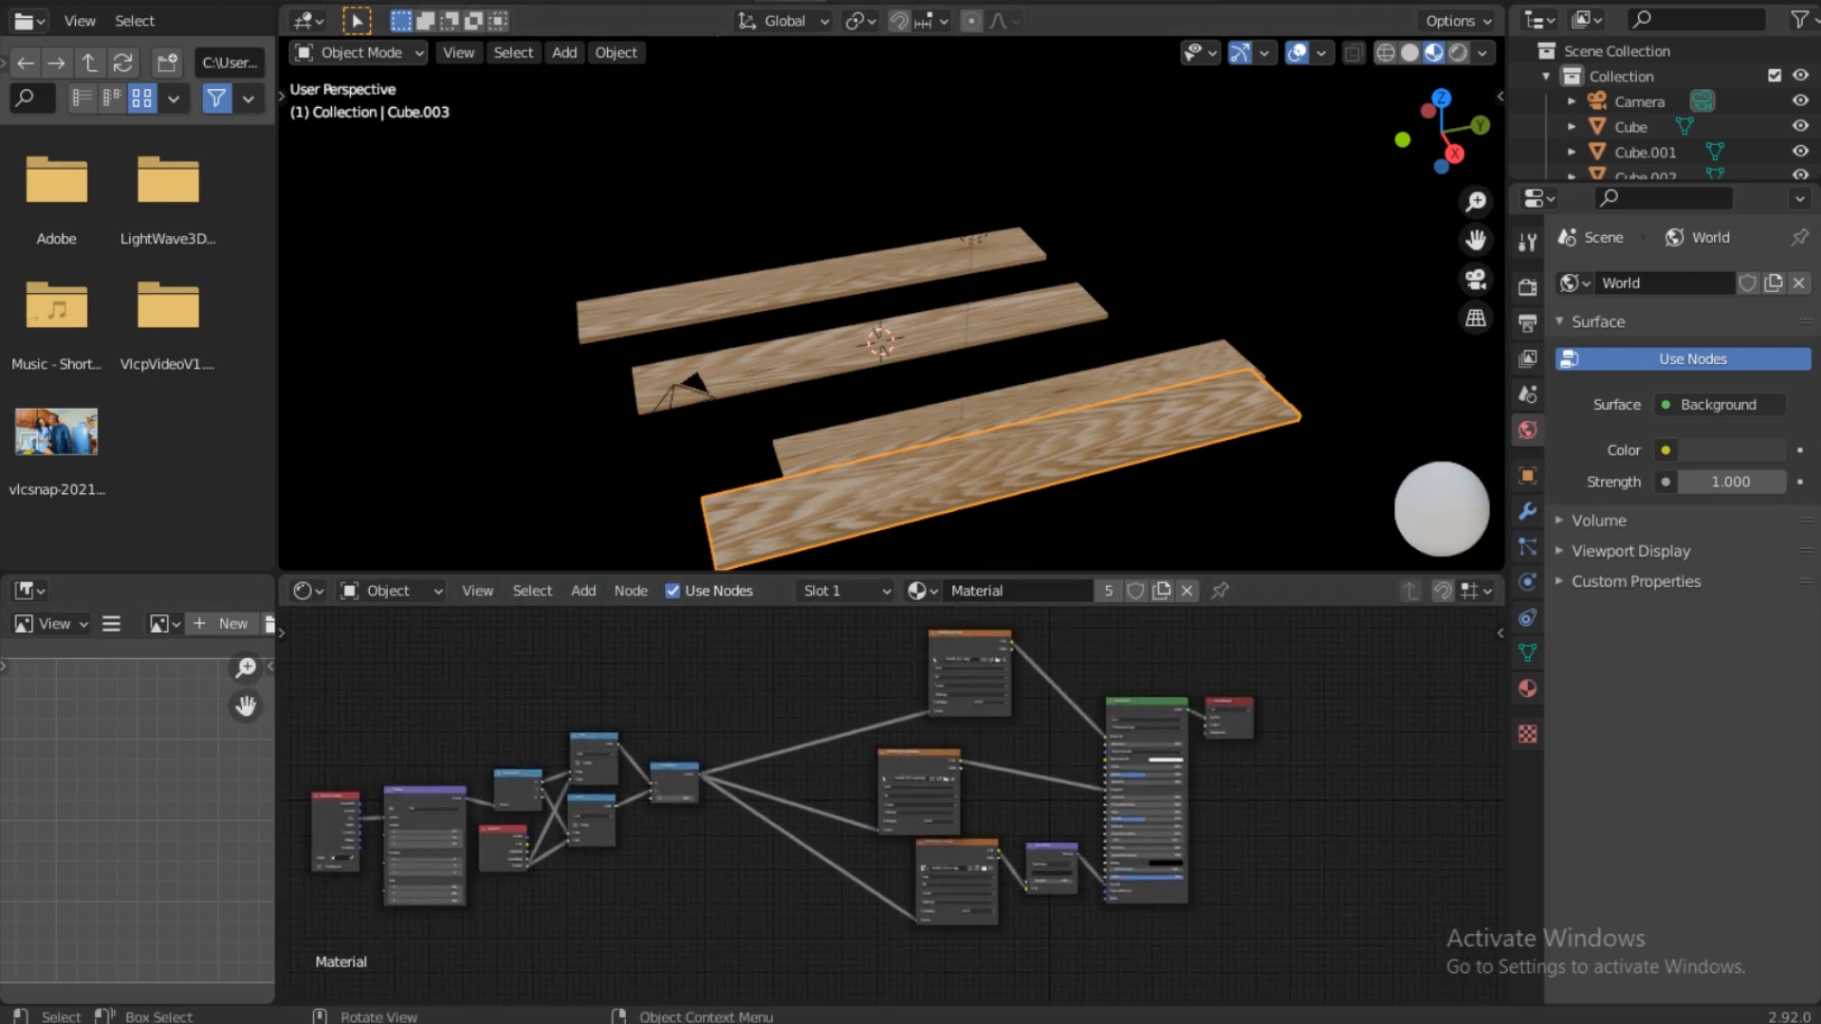
# Step: Switch the viewport to rendered shading and view the row of planks from another angle
pyautogui.click(1461, 53)
pyautogui.moveTo(1442, 133); pyautogui.dragTo(1186, 328)
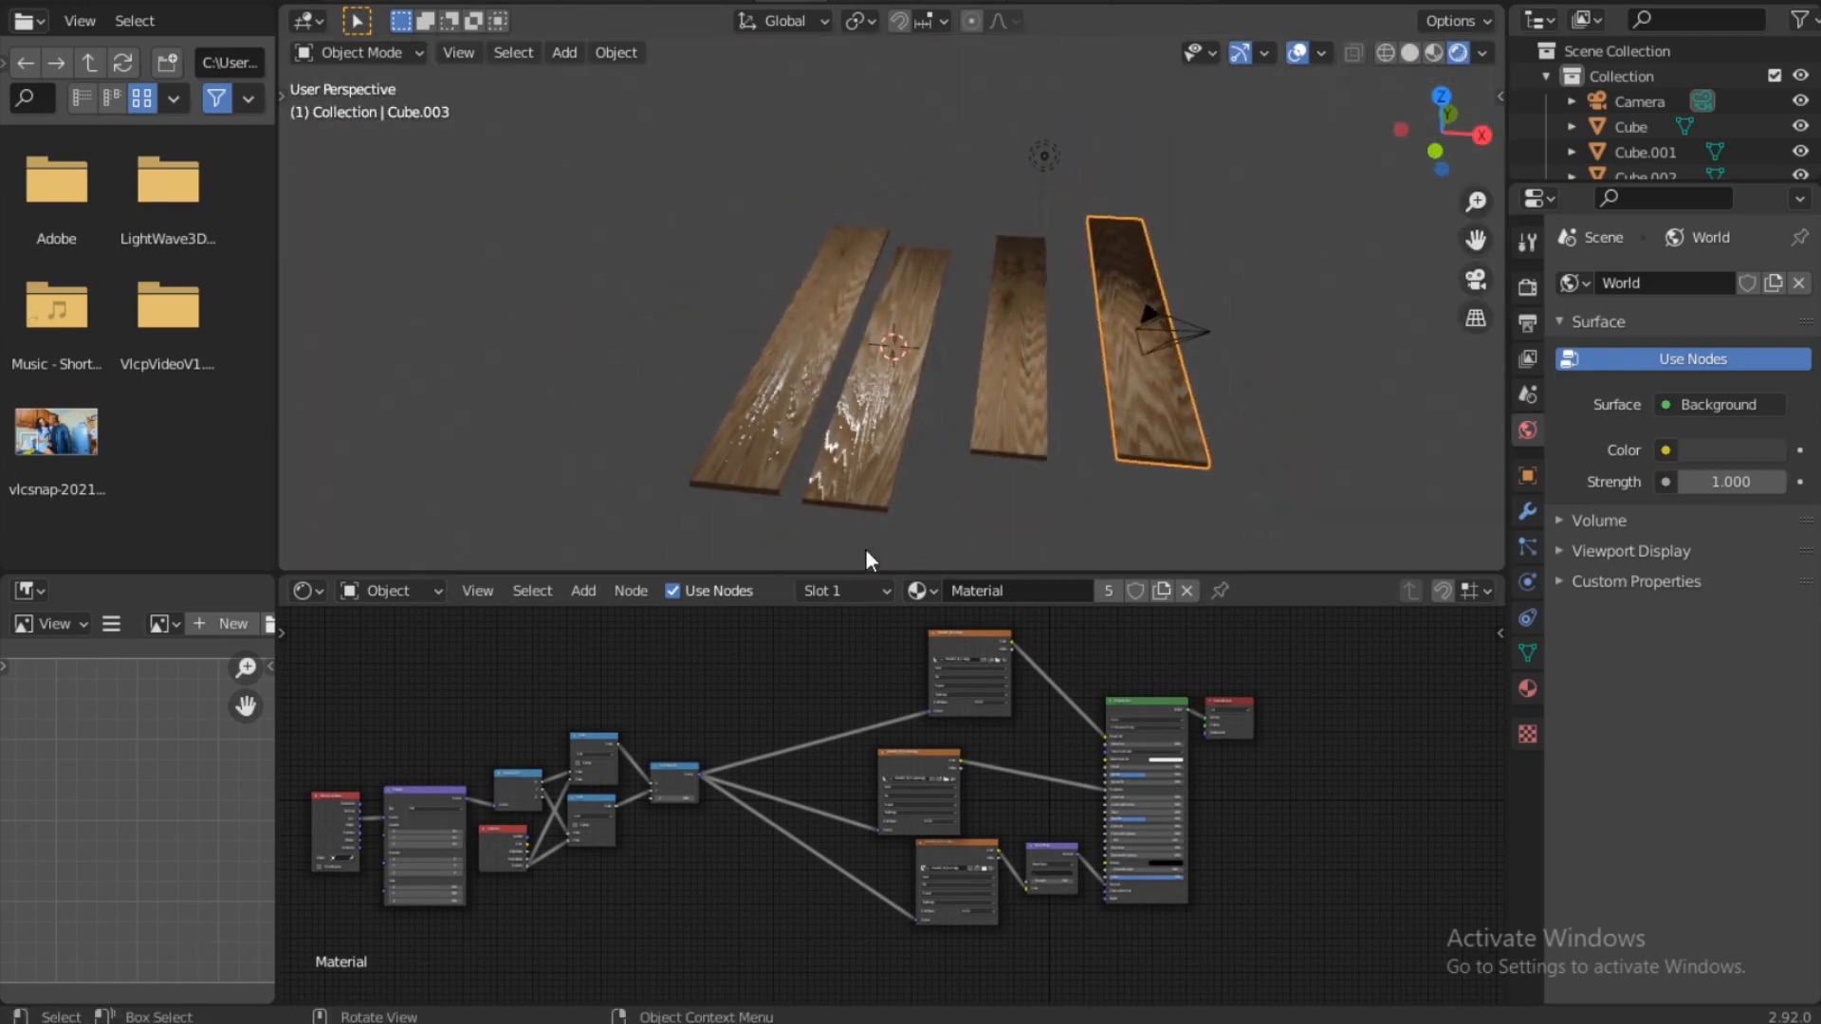
pyautogui.moveTo(865, 548); pyautogui.dragTo(1021, 337, button='middle')
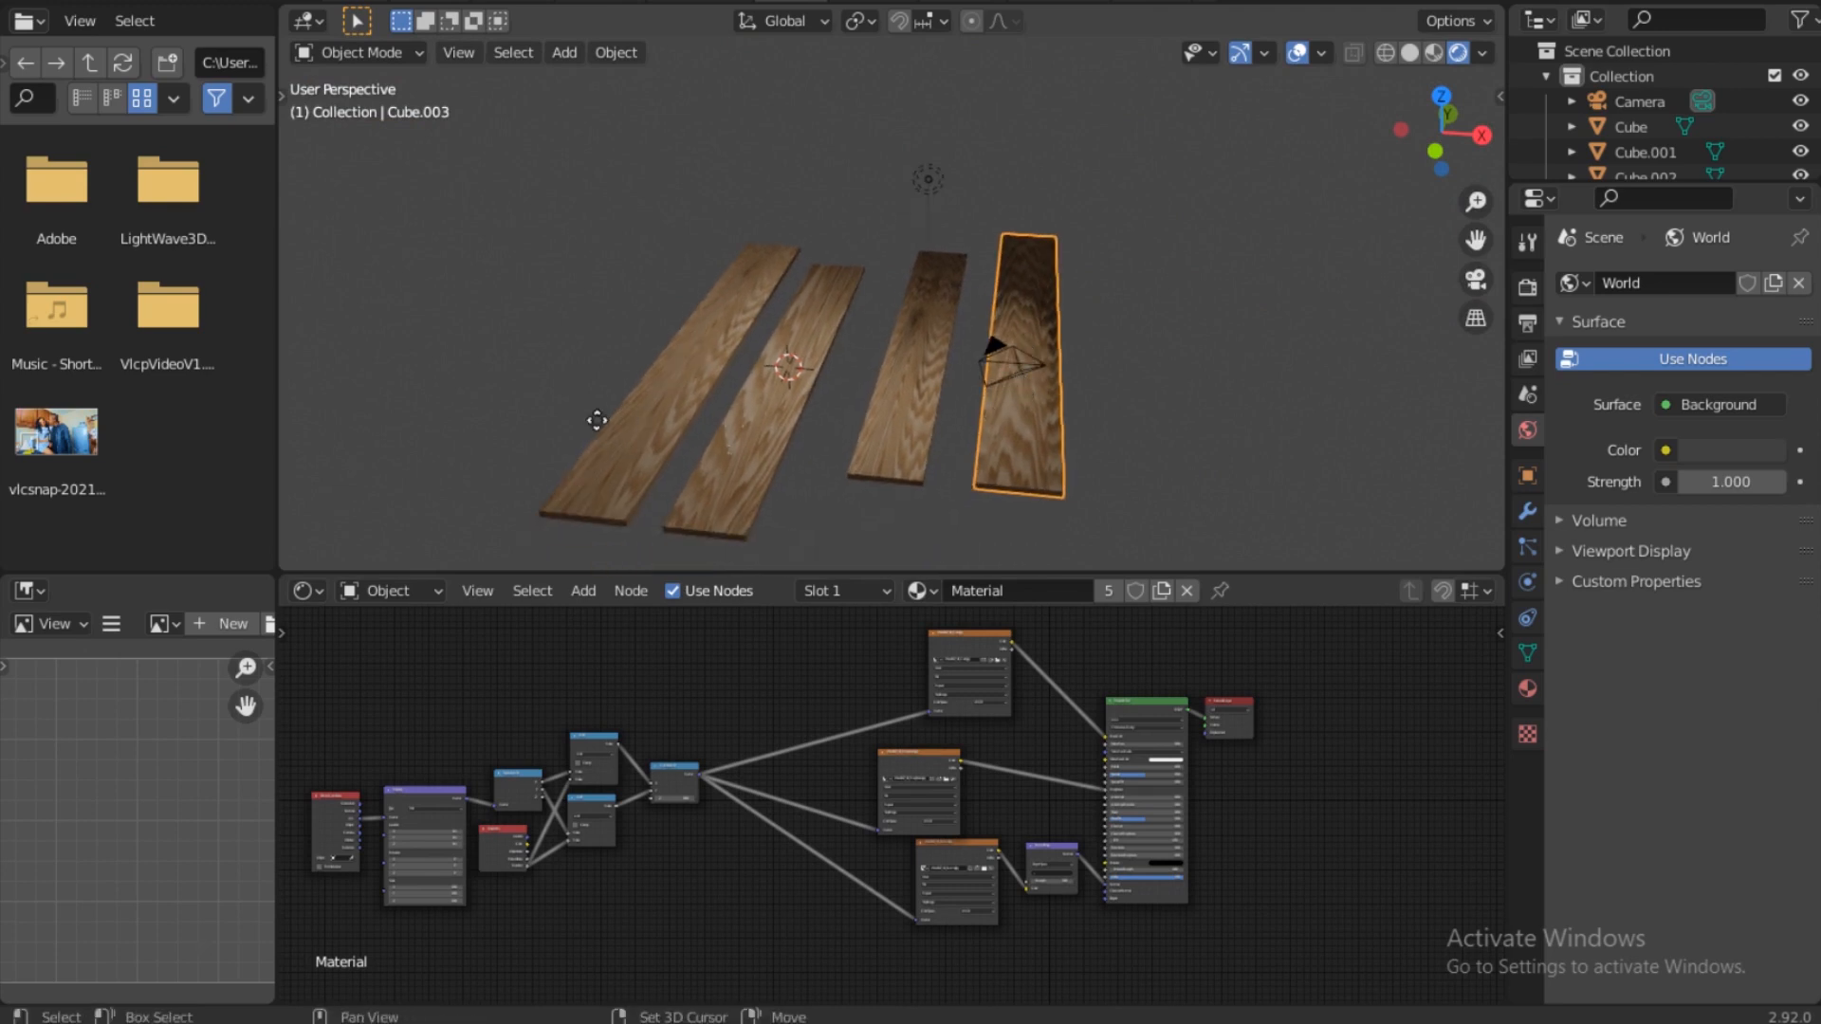
# Step: Duplicate the selected plank to the opposite end of the row and check the grain and reflections from several angles
pyautogui.hotkey('shift', 'd')
pyautogui.click(569, 408)
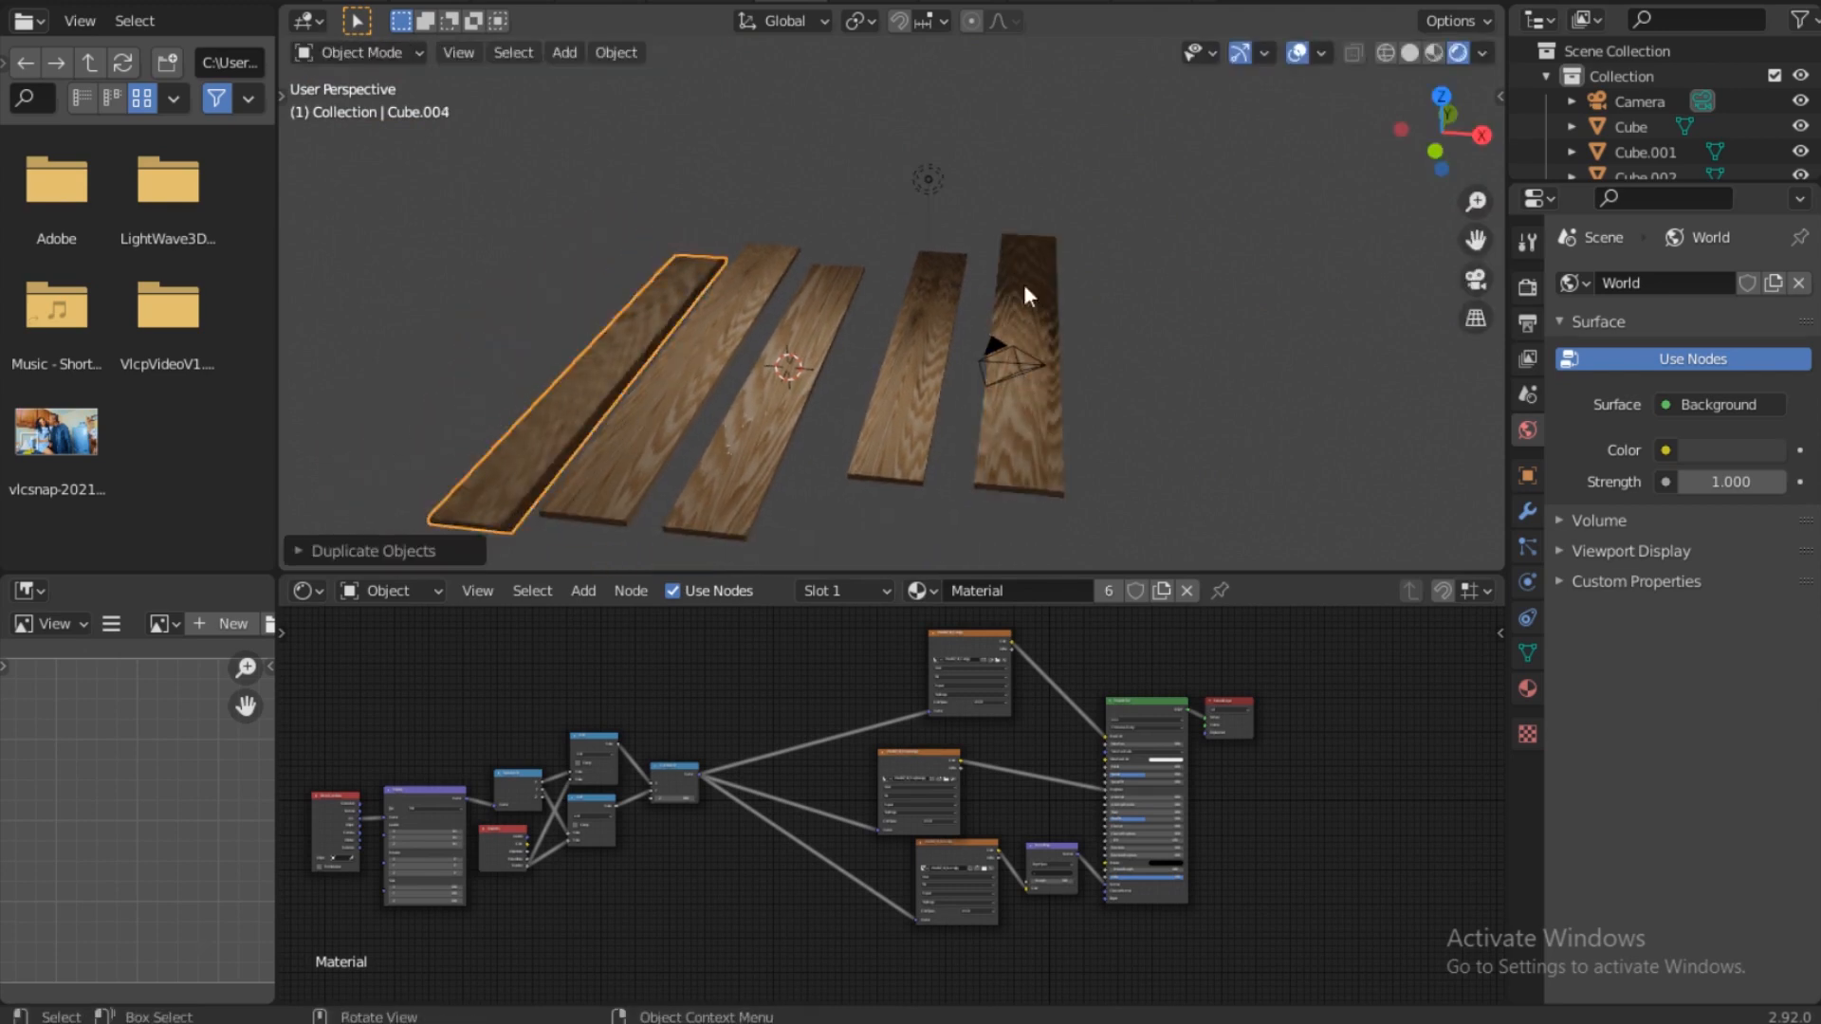
pyautogui.moveTo(1417, 140); pyautogui.dragTo(1396, 154)
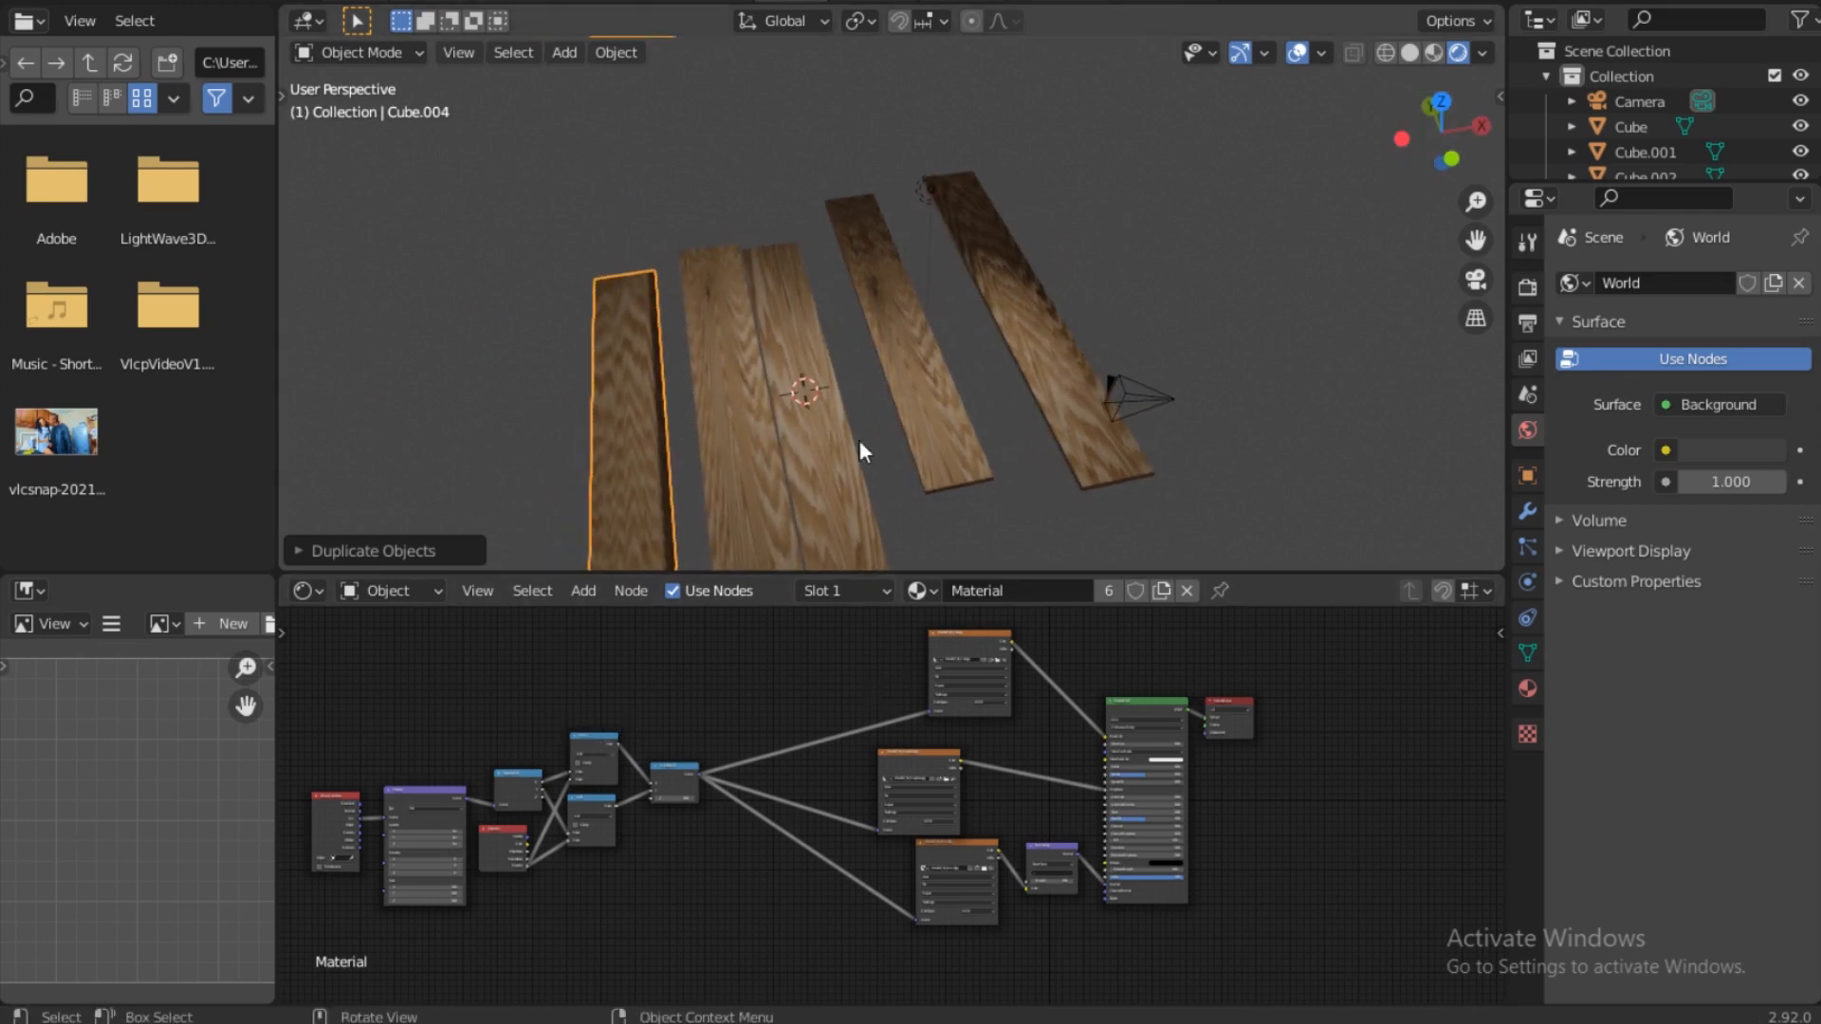
pyautogui.keyDown('shift'); pyautogui.moveTo(975, 494); pyautogui.dragTo(967, 313, button='middle'); pyautogui.keyUp('shift')
pyautogui.moveTo(1441, 129); pyautogui.dragTo(1375, 144)
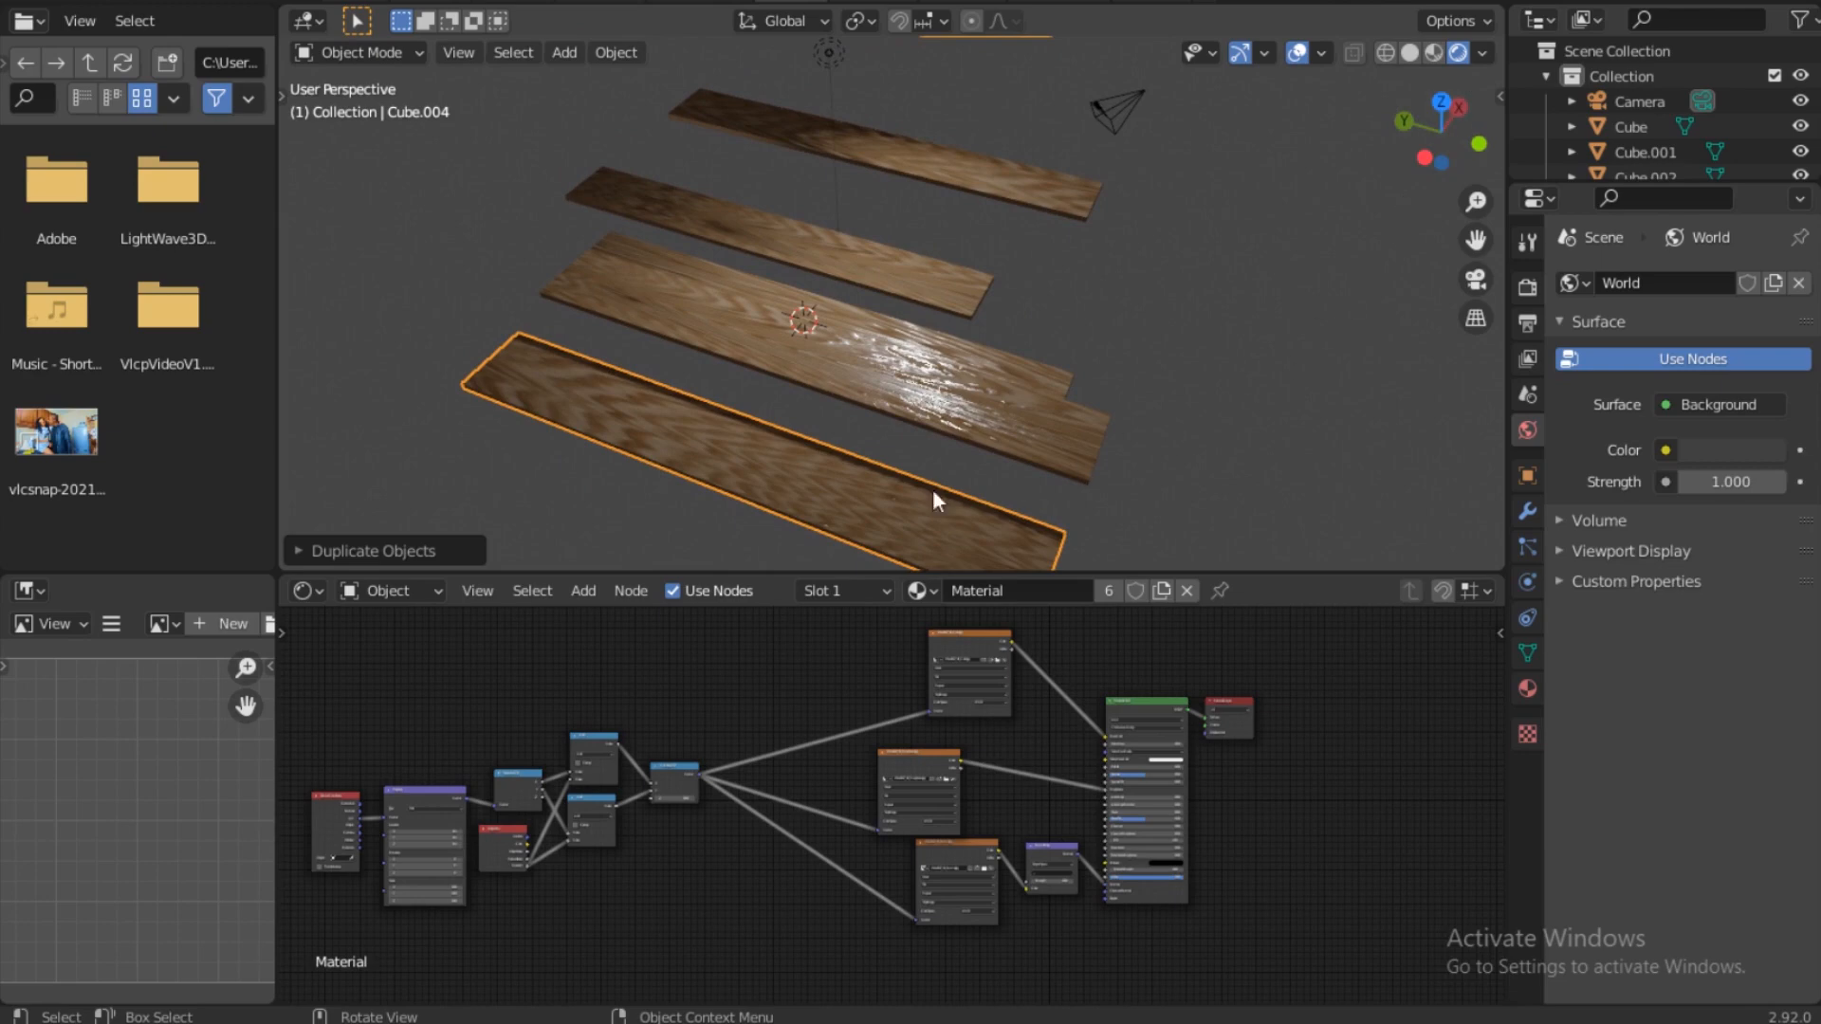